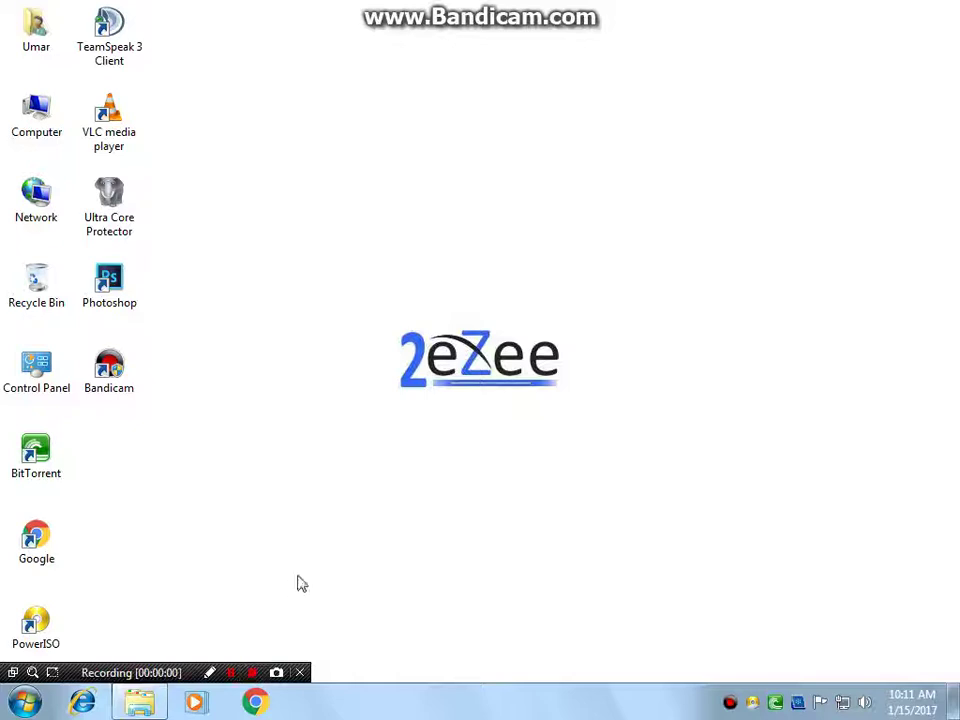
# Refresh the desktop twice, then launch Photoshop CC 2015 from its desktop shortcut.
pyautogui.rightClick(431, 337)
pyautogui.click(456, 389)
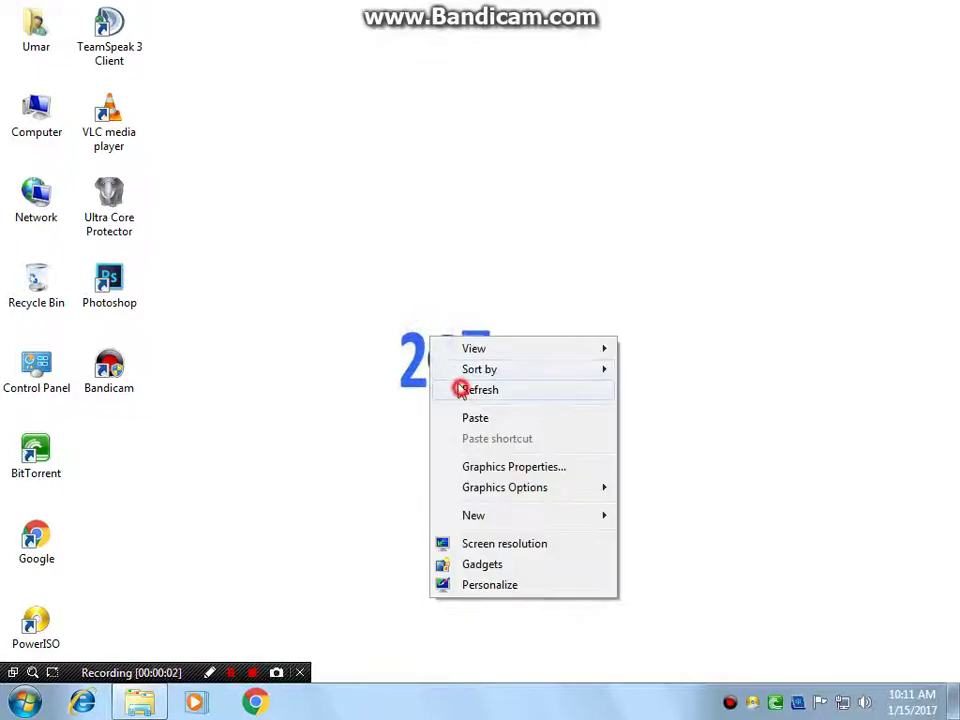
pyautogui.rightClick(418, 323)
pyautogui.click(450, 378)
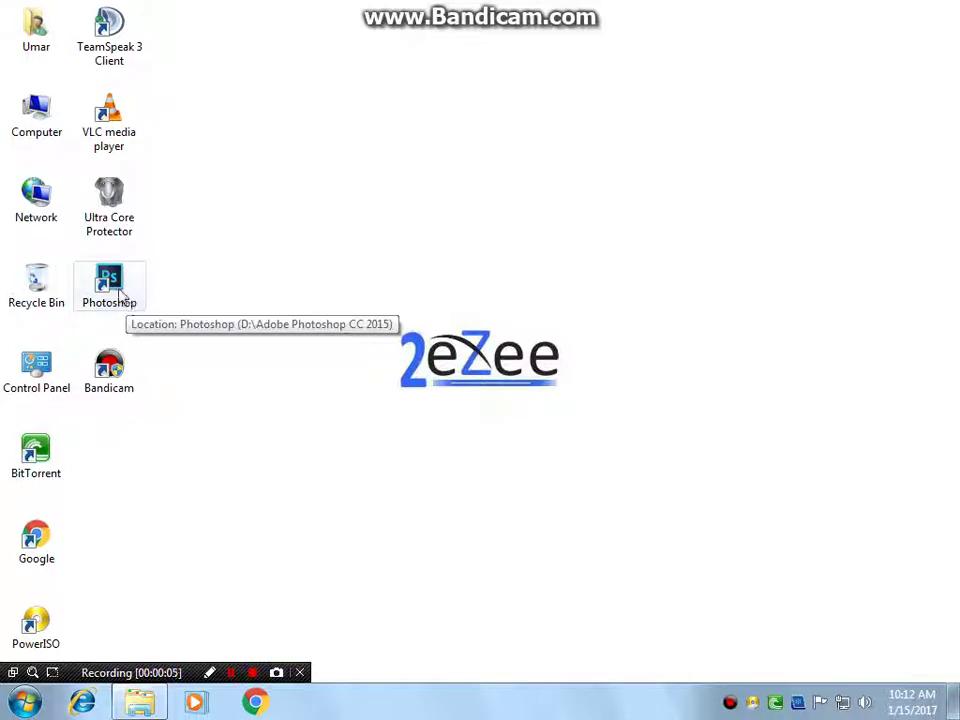
pyautogui.rightClick(113, 283)
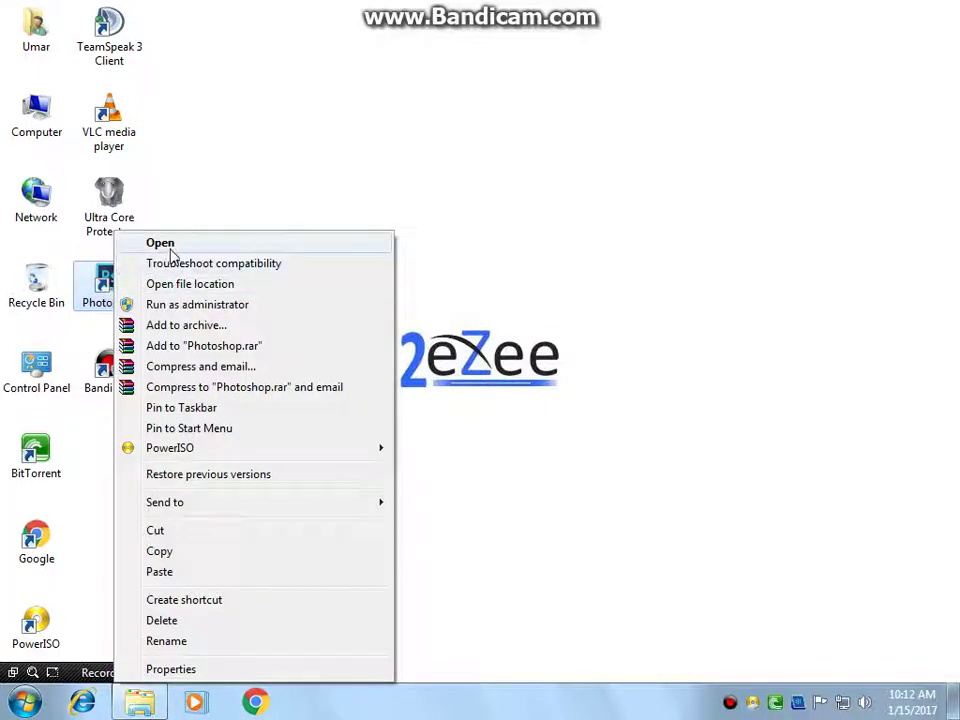
pyautogui.click(165, 244)
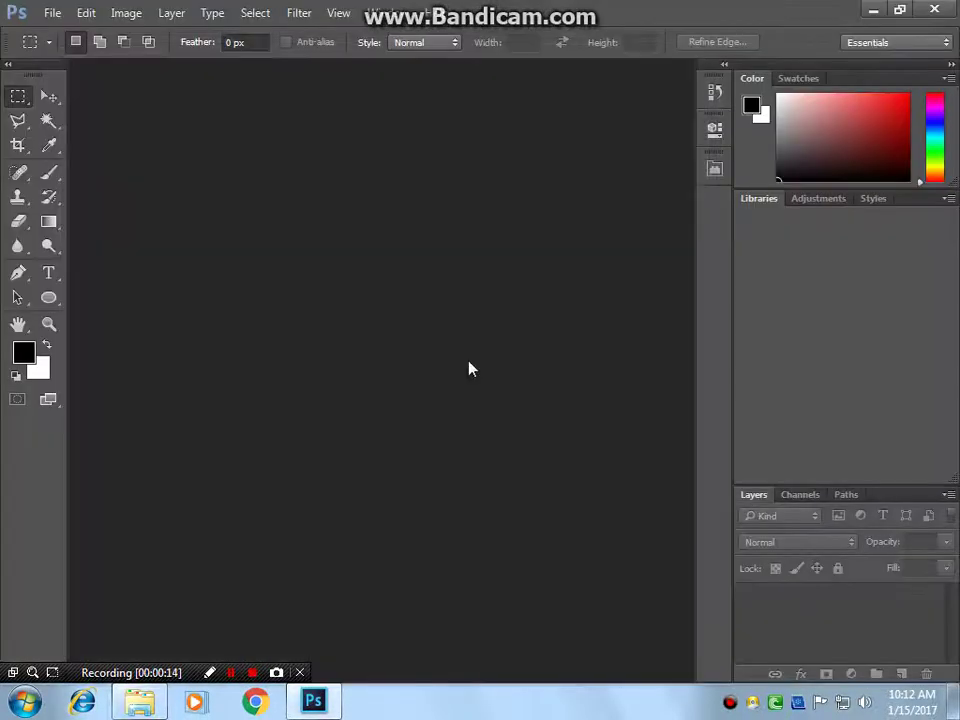
# Create a new 7 × 5 inch, 300 ppi RGB document with white background named Logo.
pyautogui.click(55, 14)
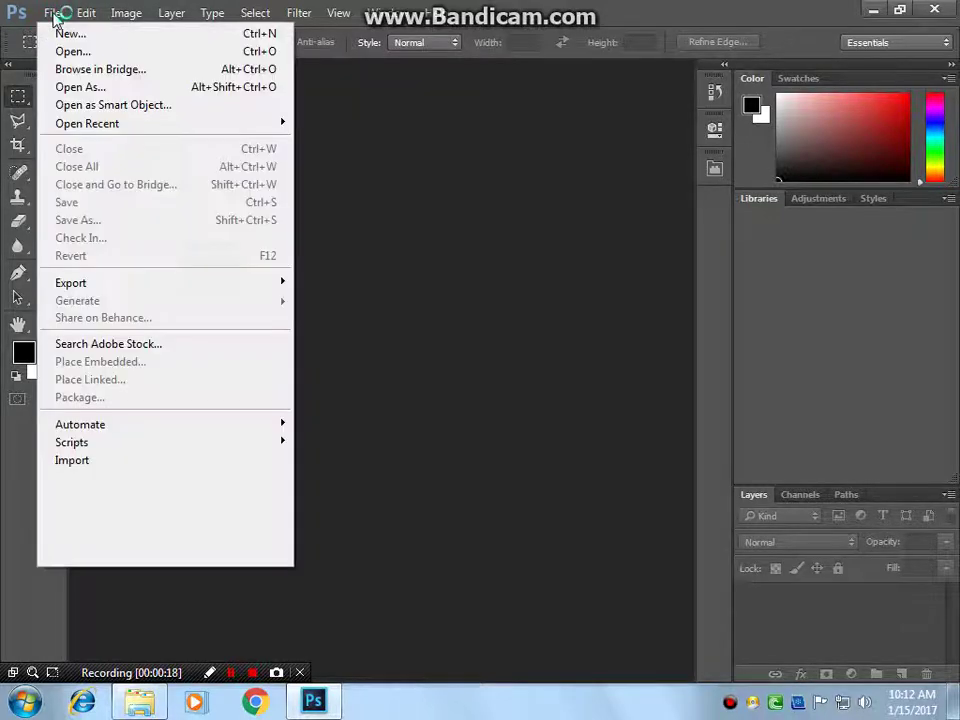
pyautogui.click(47, 13)
pyautogui.click(47, 13)
pyautogui.click(86, 49)
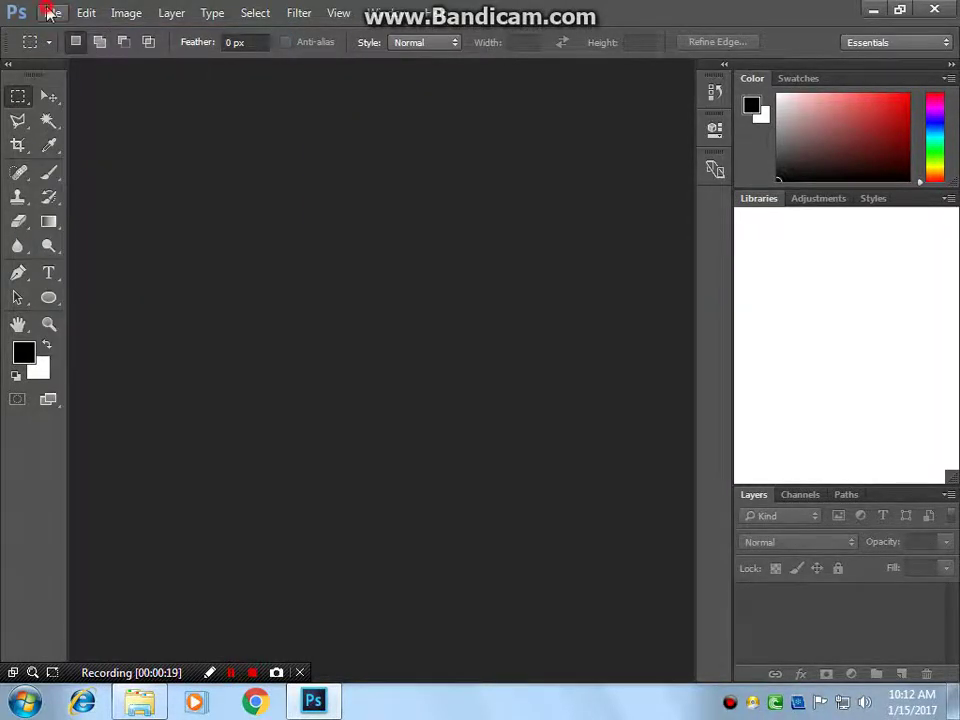
pyautogui.click(47, 12)
pyautogui.click(62, 32)
pyautogui.click(469, 141)
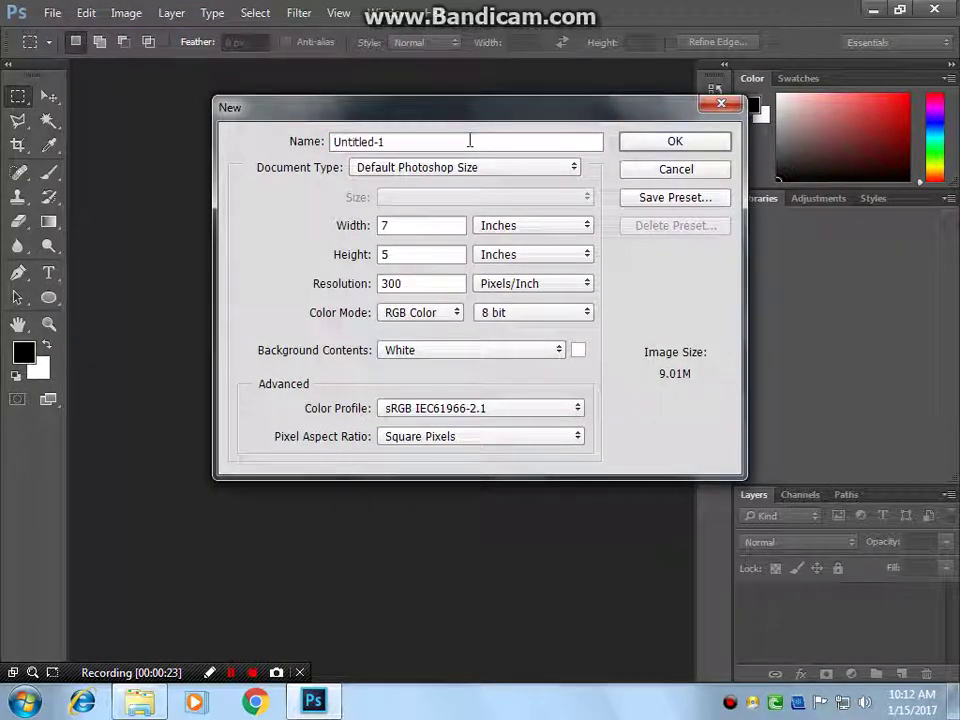
pyautogui.doubleClick(469, 141)
pyautogui.write('Logo')
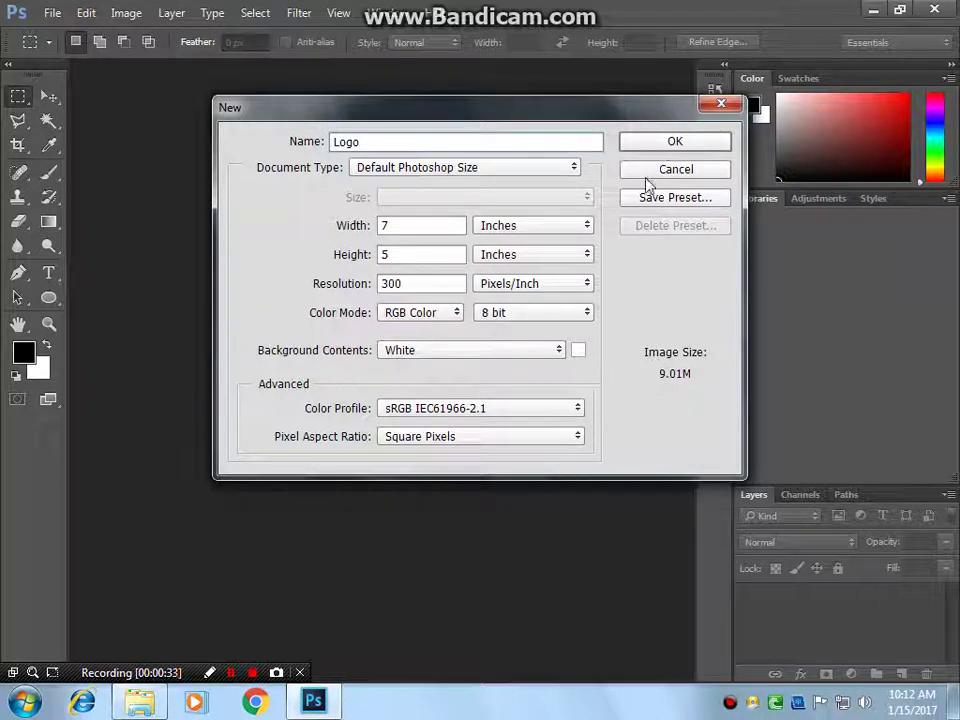
pyautogui.click(668, 145)
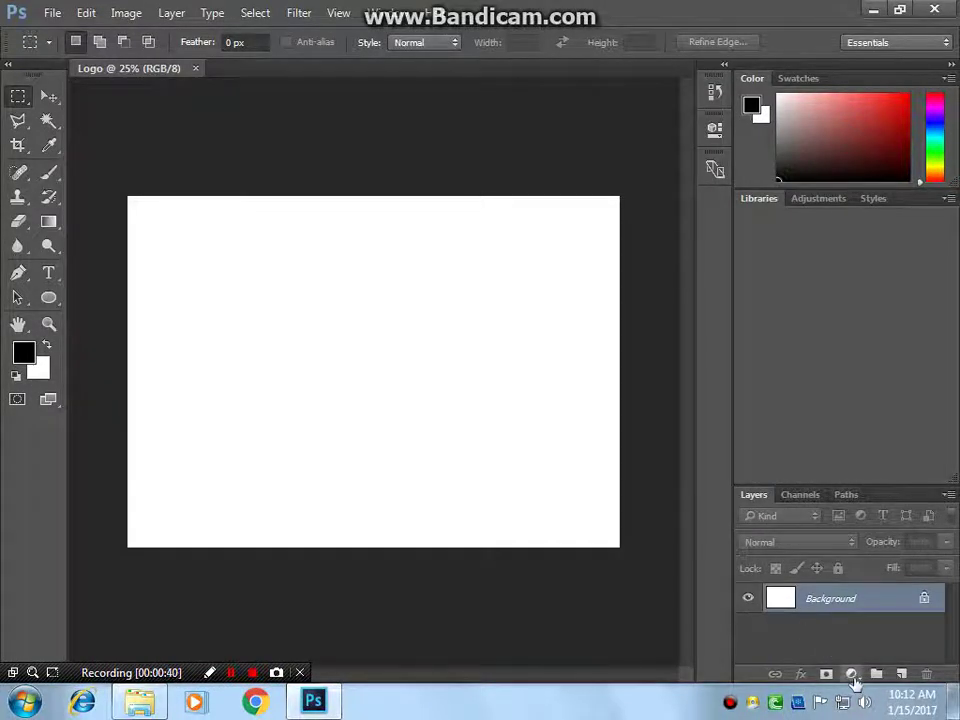
# Add a Gradient Fill layer using a reversed radial style with a white centre.
pyautogui.click(850, 674)
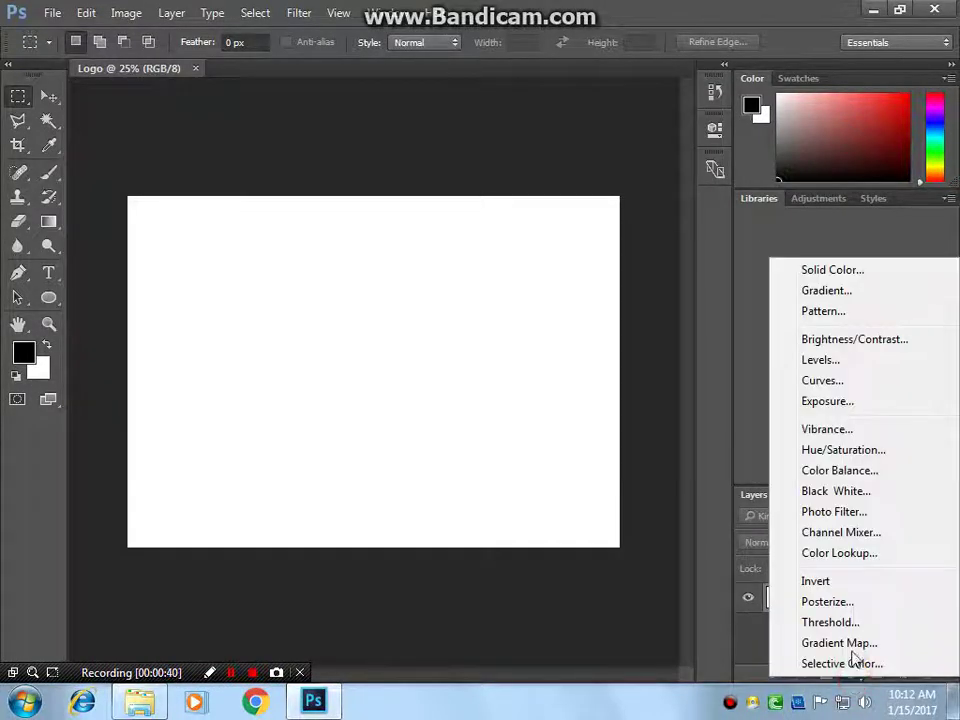
pyautogui.click(838, 291)
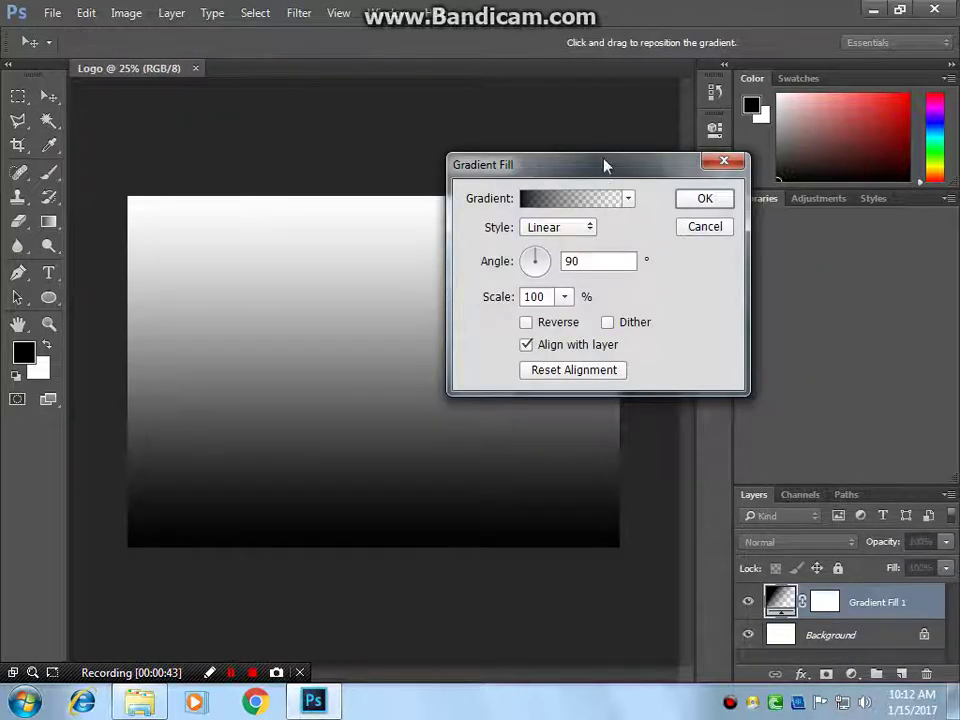
pyautogui.moveTo(603, 165); pyautogui.dragTo(764, 221)
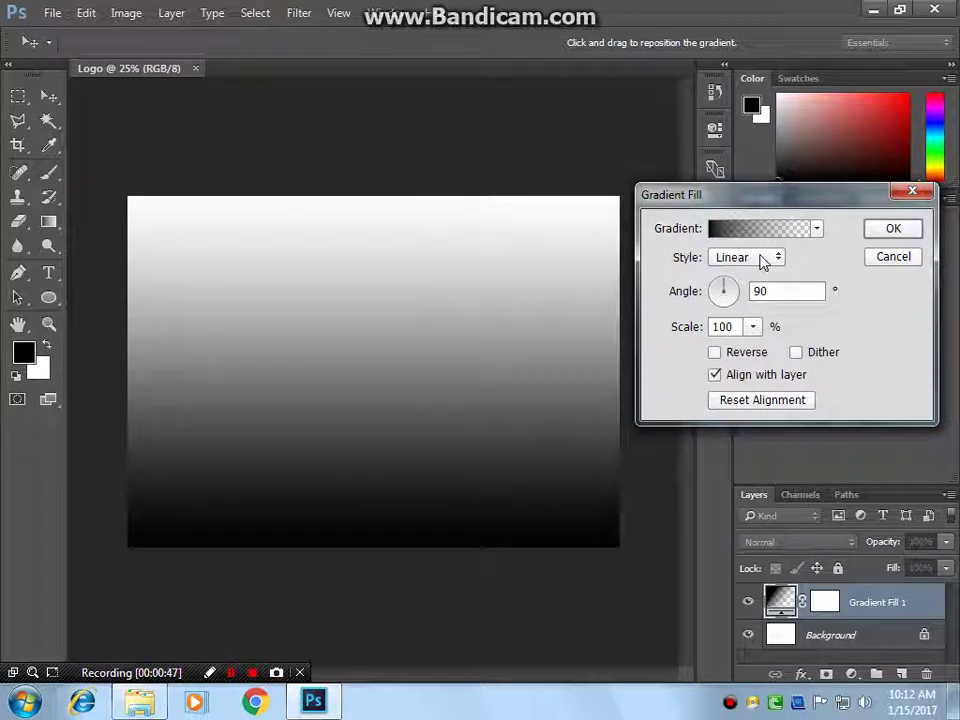
pyautogui.click(762, 260)
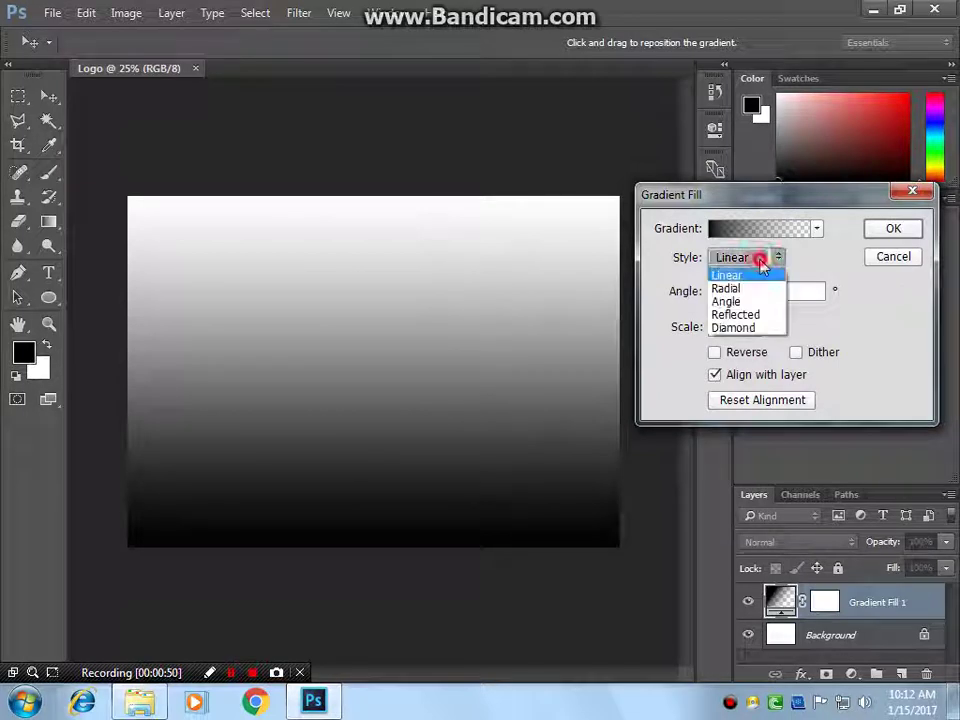
pyautogui.click(745, 287)
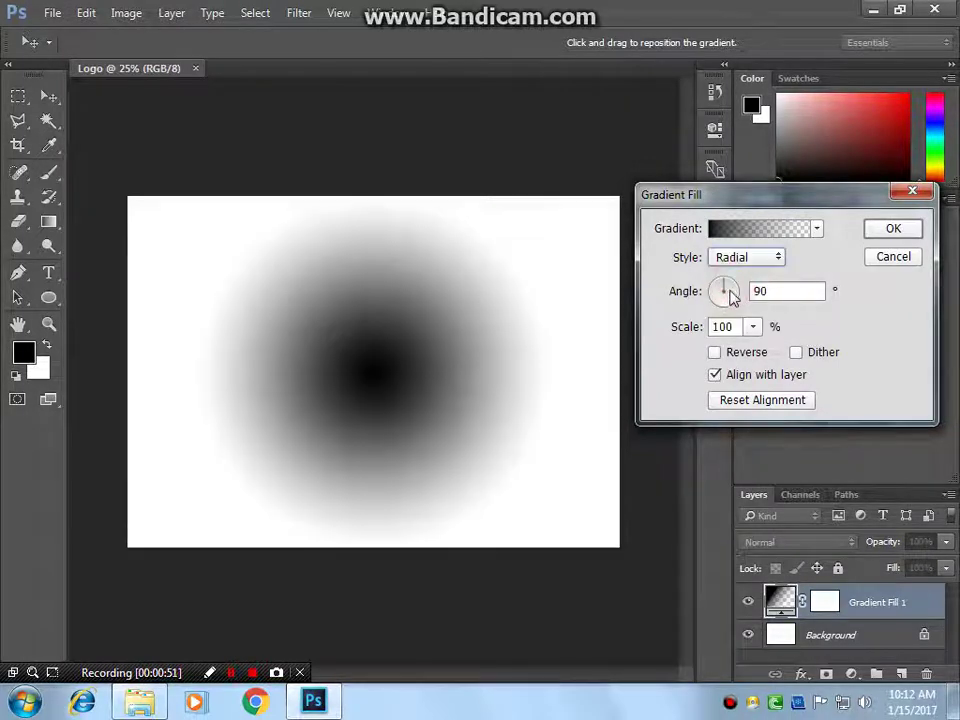
pyautogui.click(715, 354)
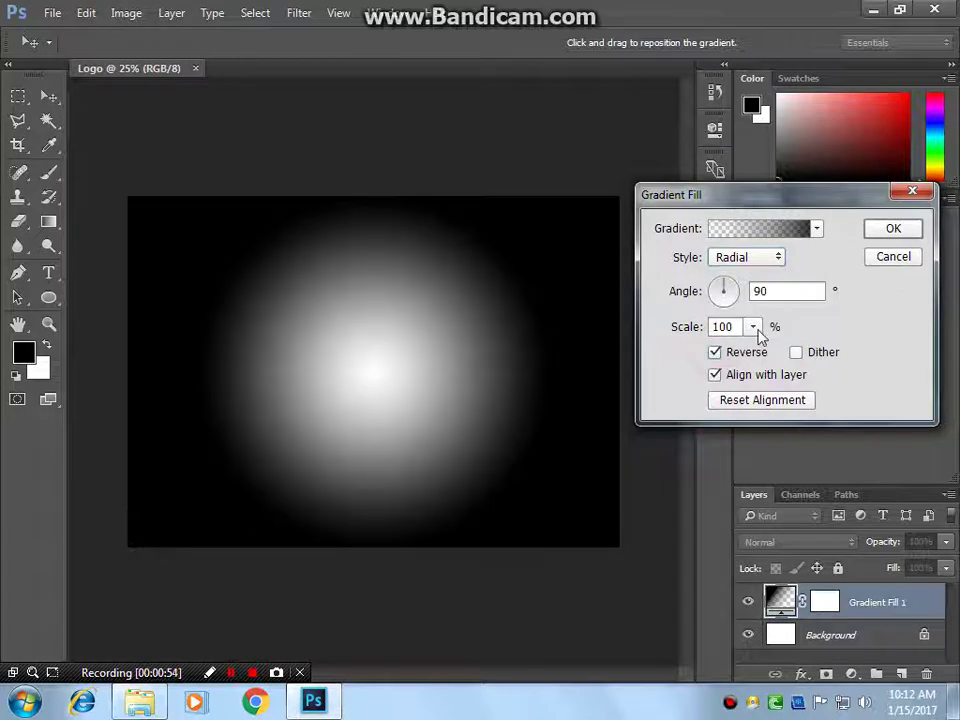
# Set the gradient scale to 350% and apply the fill.
pyautogui.click(753, 327)
pyautogui.moveTo(752, 353); pyautogui.dragTo(780, 357)
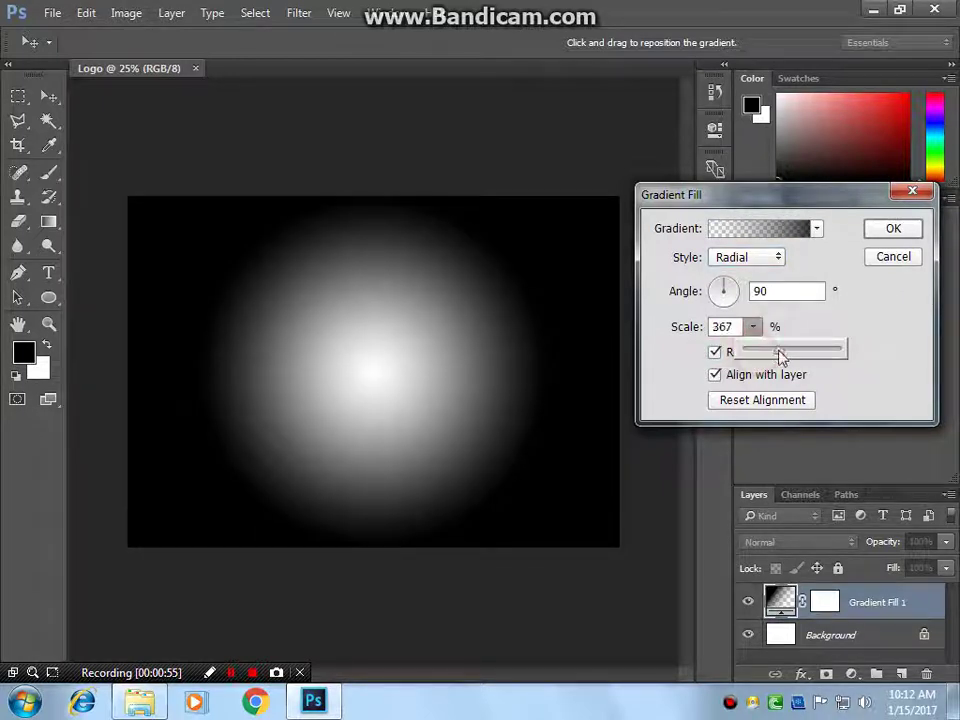
pyautogui.moveTo(733, 327); pyautogui.dragTo(722, 327)
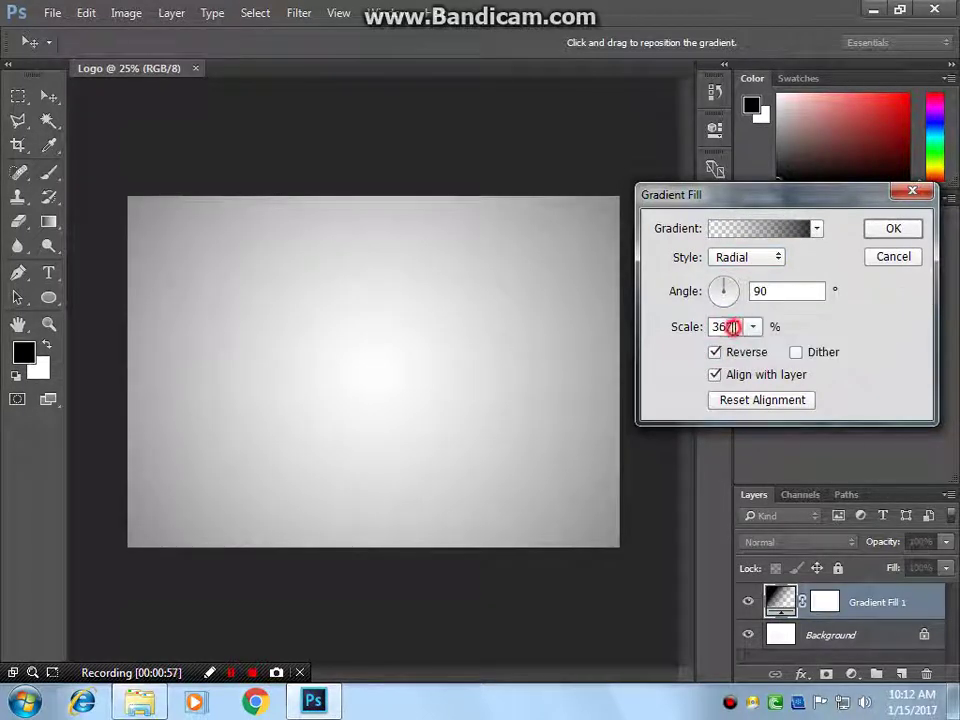
pyautogui.write('0')
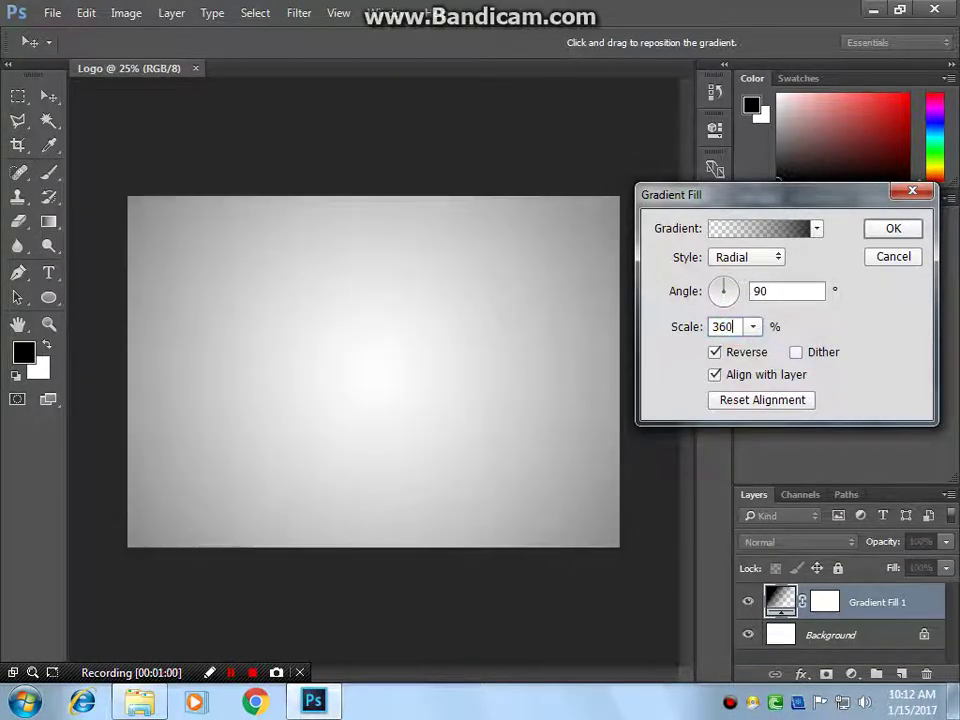
pyautogui.press('BackSpace')
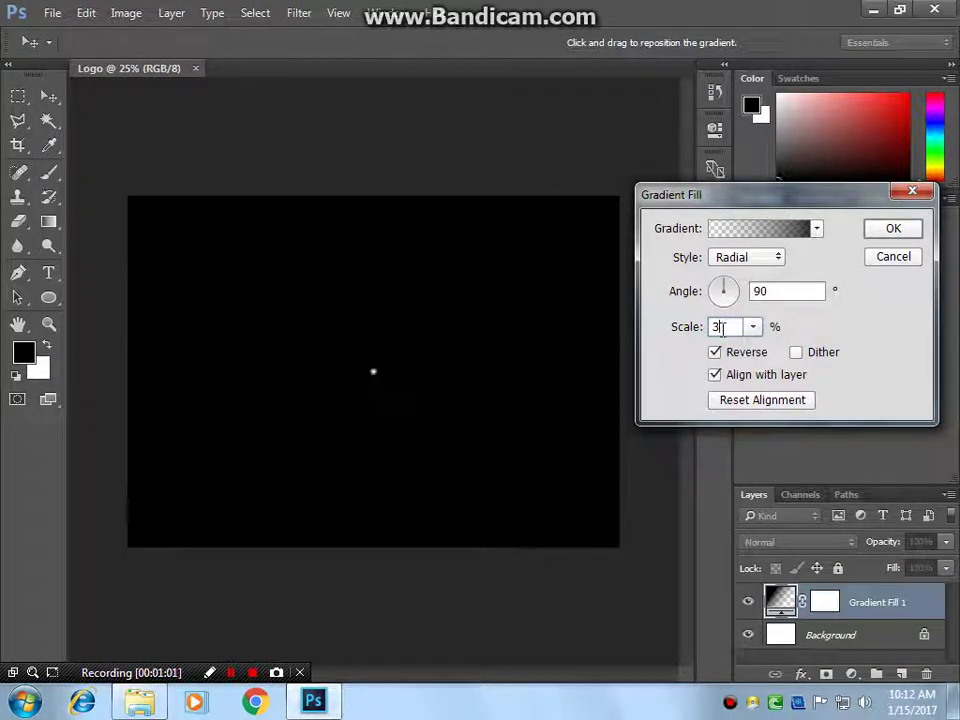
pyautogui.write('50')
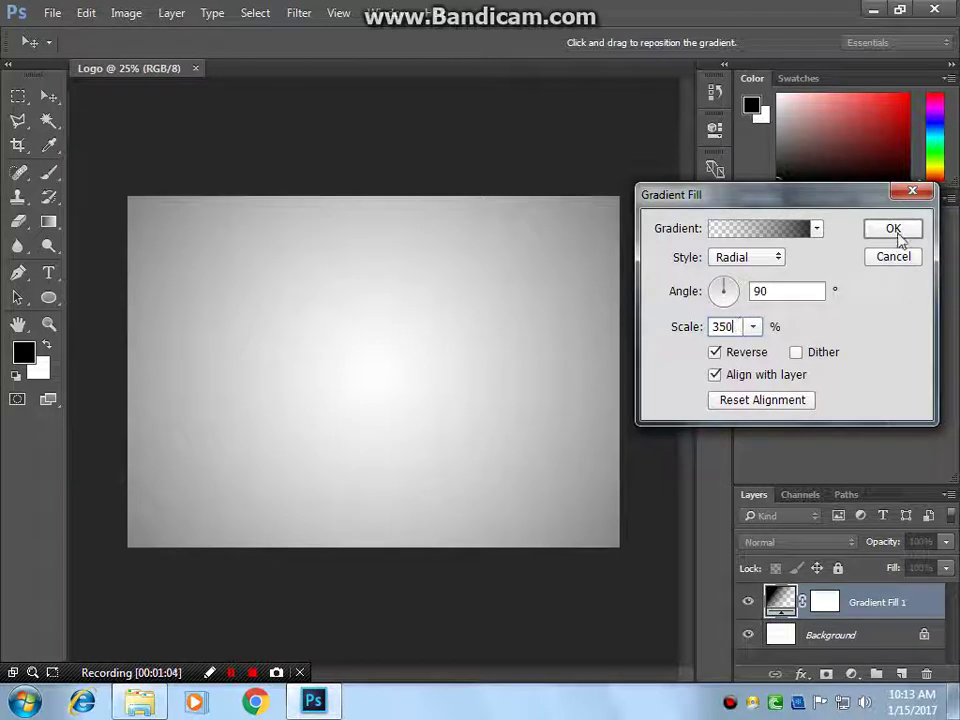
pyautogui.click(893, 230)
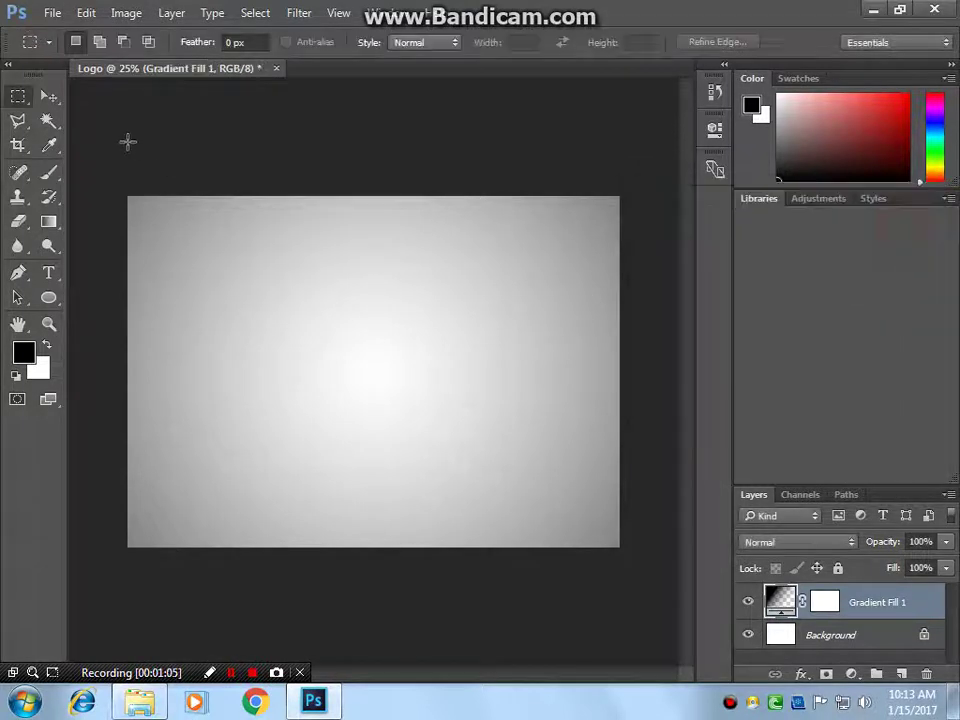
# Select the Type tool and choose the Ethnocentric Regular font.
pyautogui.click(49, 96)
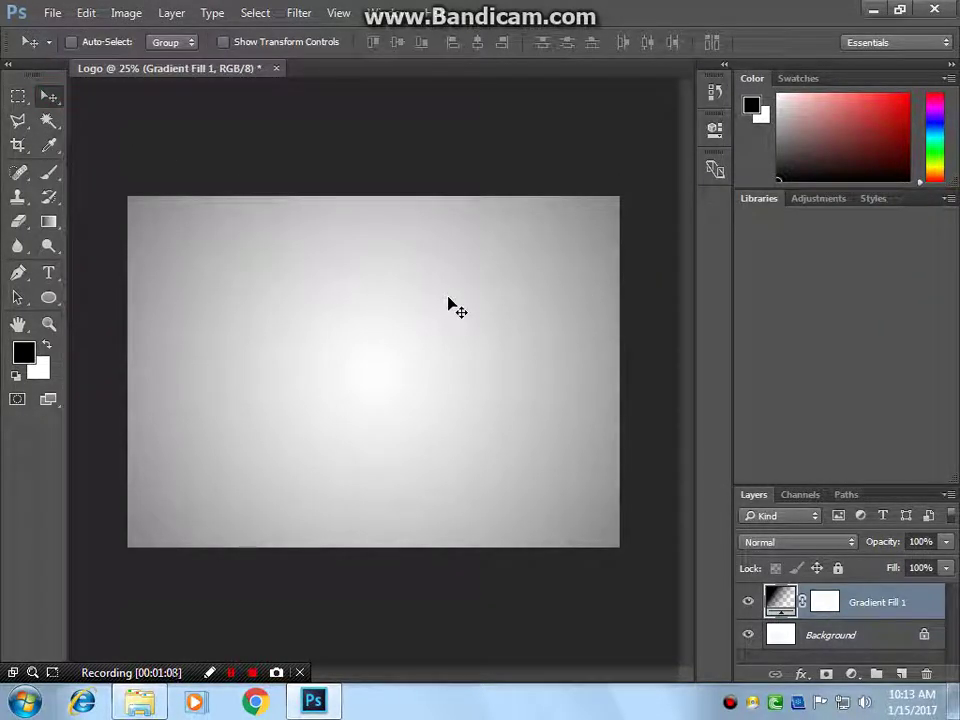
pyautogui.click(48, 272)
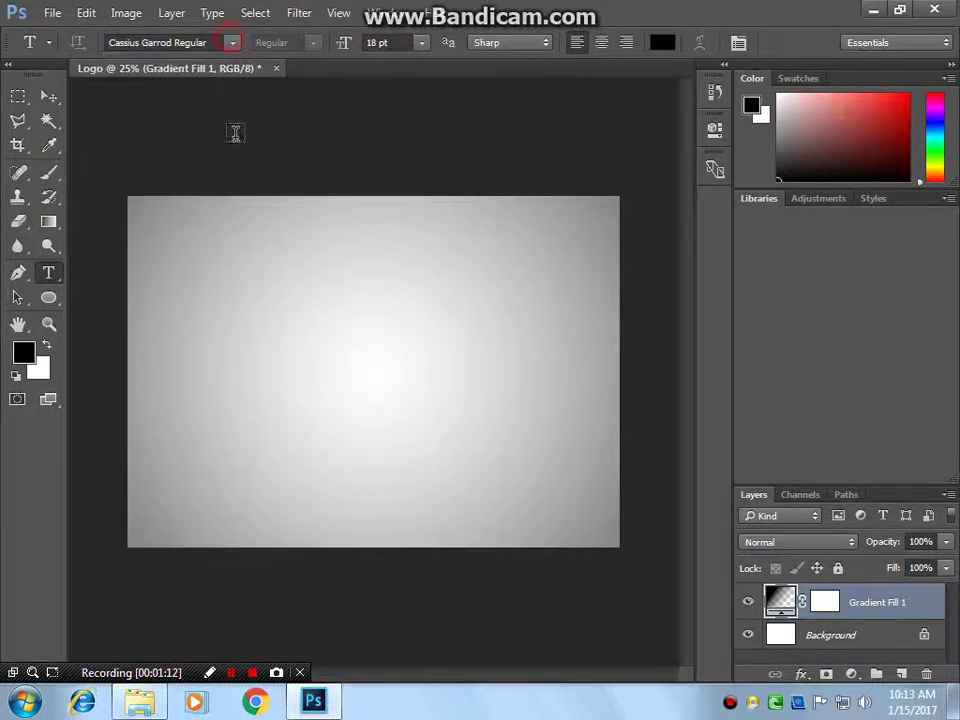
pyautogui.click(234, 46)
pyautogui.scroll(-2, 250, 260)
pyautogui.scroll(-2, 276, 316)
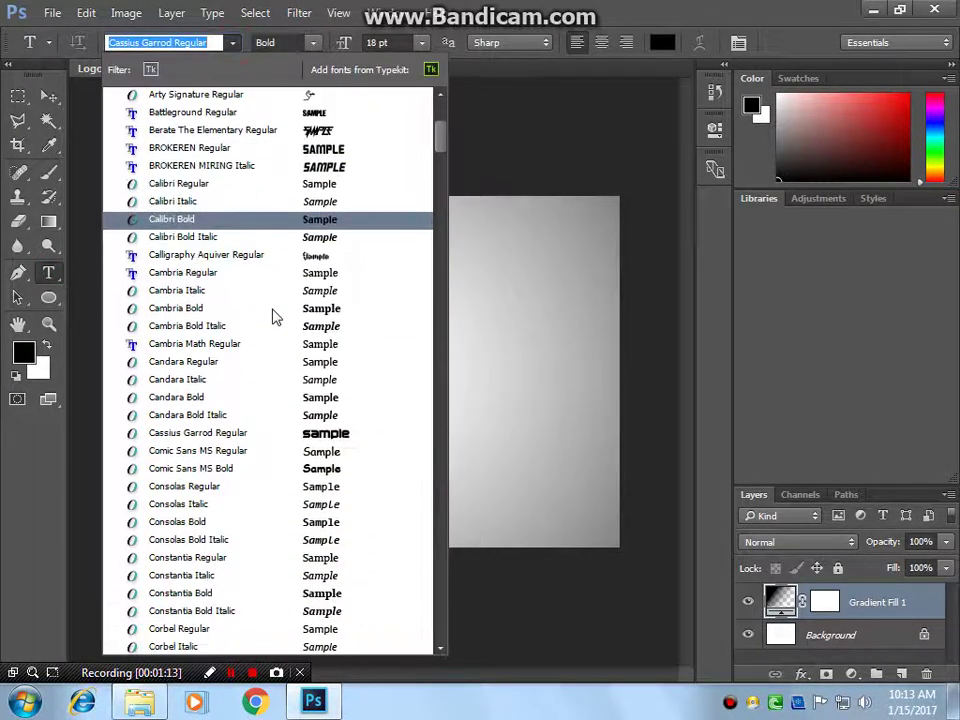
pyautogui.scroll(-3, 276, 316)
pyautogui.scroll(-3, 276, 316)
pyautogui.scroll(-1, 276, 316)
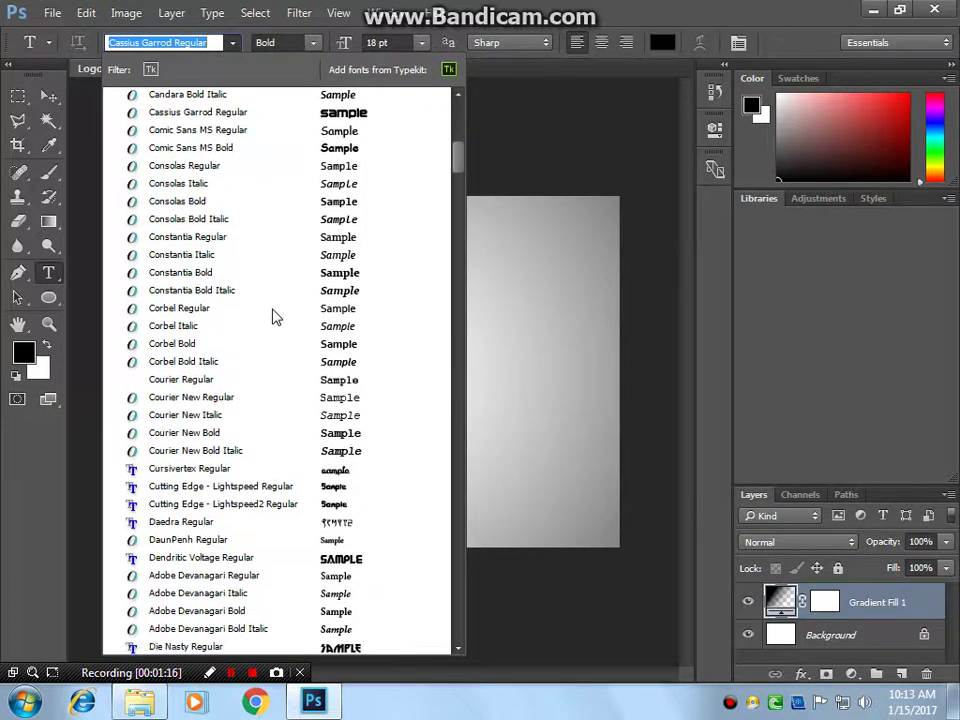
pyautogui.scroll(-1, 276, 316)
pyautogui.scroll(-2, 276, 316)
pyautogui.scroll(-1, 276, 316)
pyautogui.scroll(-1, 276, 316)
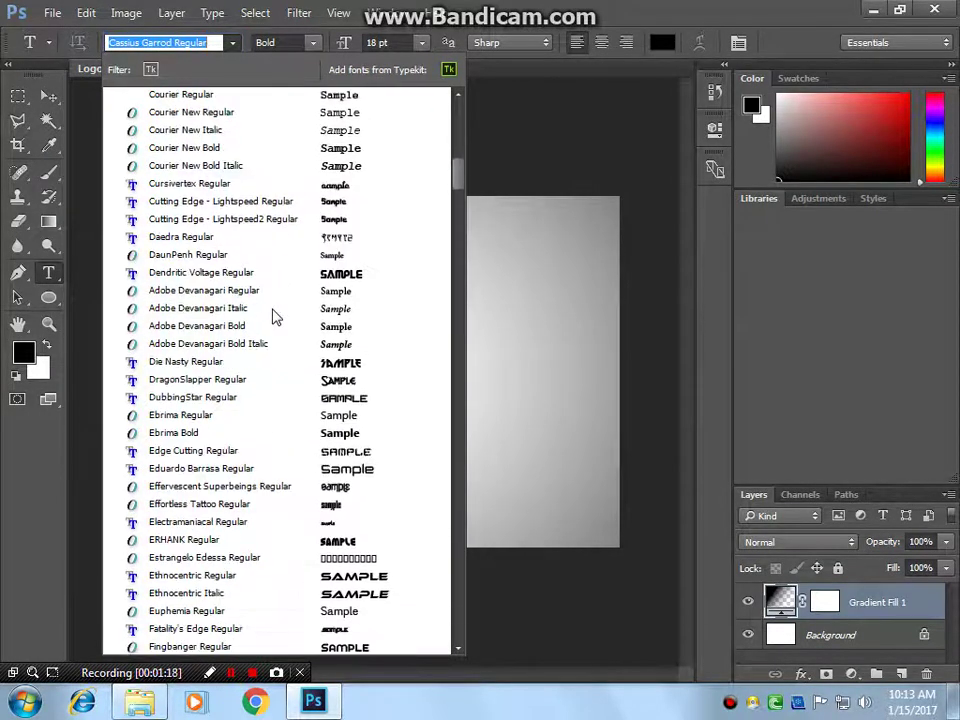
pyautogui.scroll(-2, 270, 305)
pyautogui.scroll(-2, 261, 294)
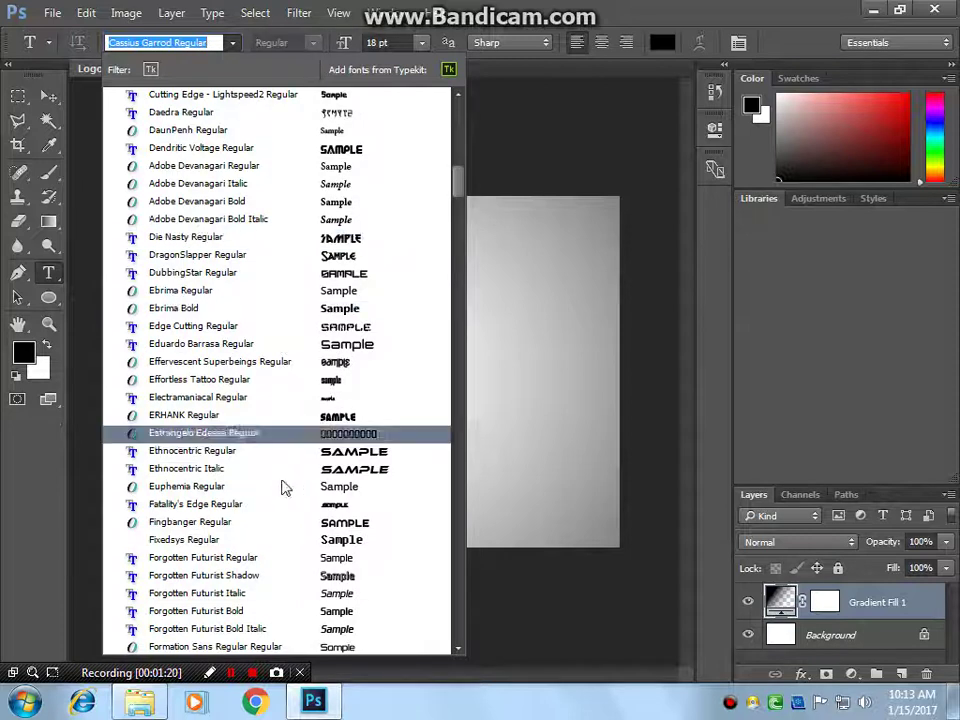
pyautogui.click(228, 455)
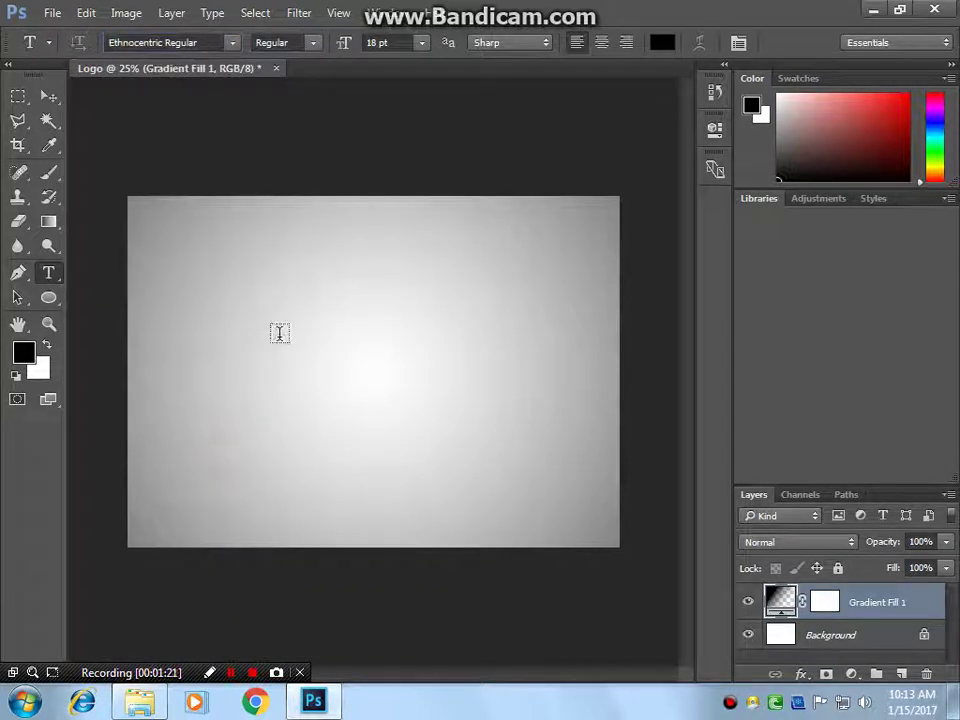
# Type 2EZEE on the canvas and set the text to 100 pt.
pyautogui.click(300, 372)
pyautogui.write('SE')
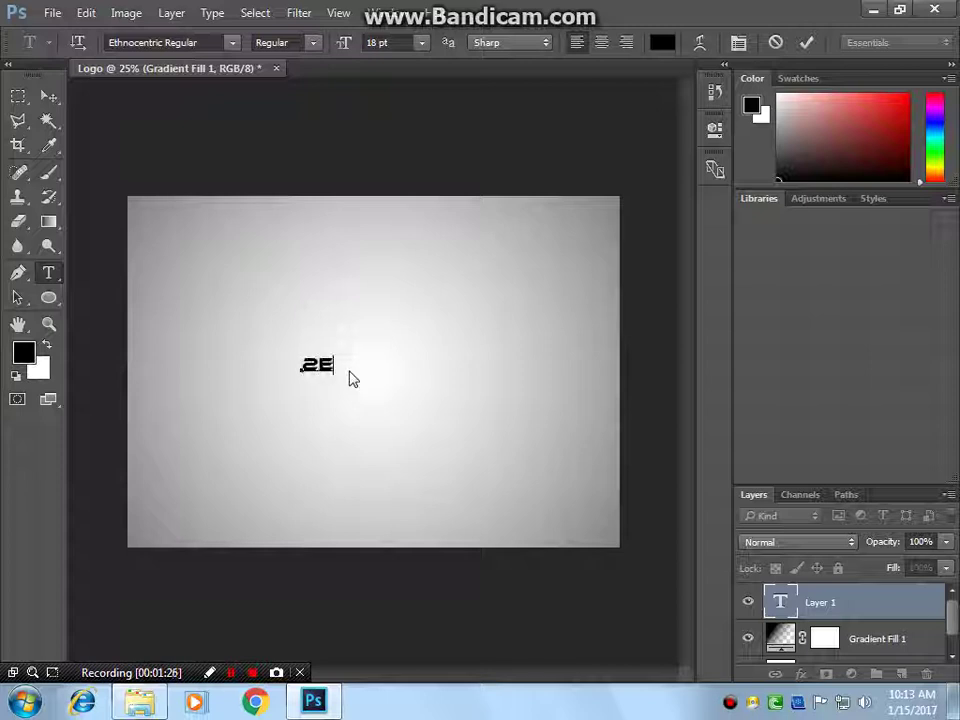
pyautogui.write('zee')
pyautogui.hotkey('ctrl', 'a')
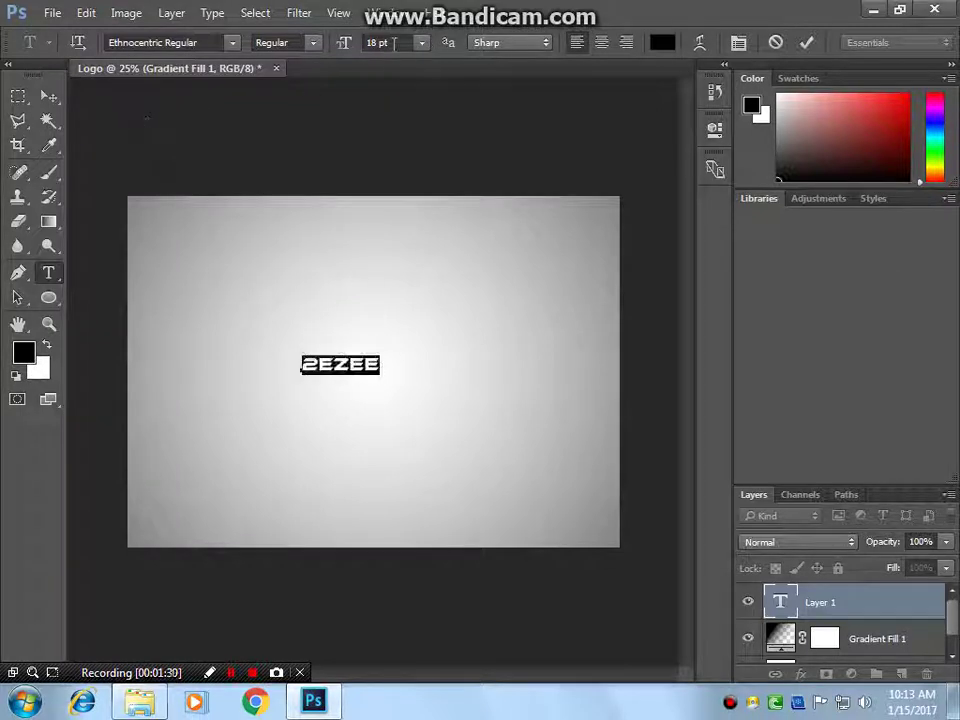
pyautogui.click(349, 47)
pyautogui.write('100')
pyautogui.press('Return')
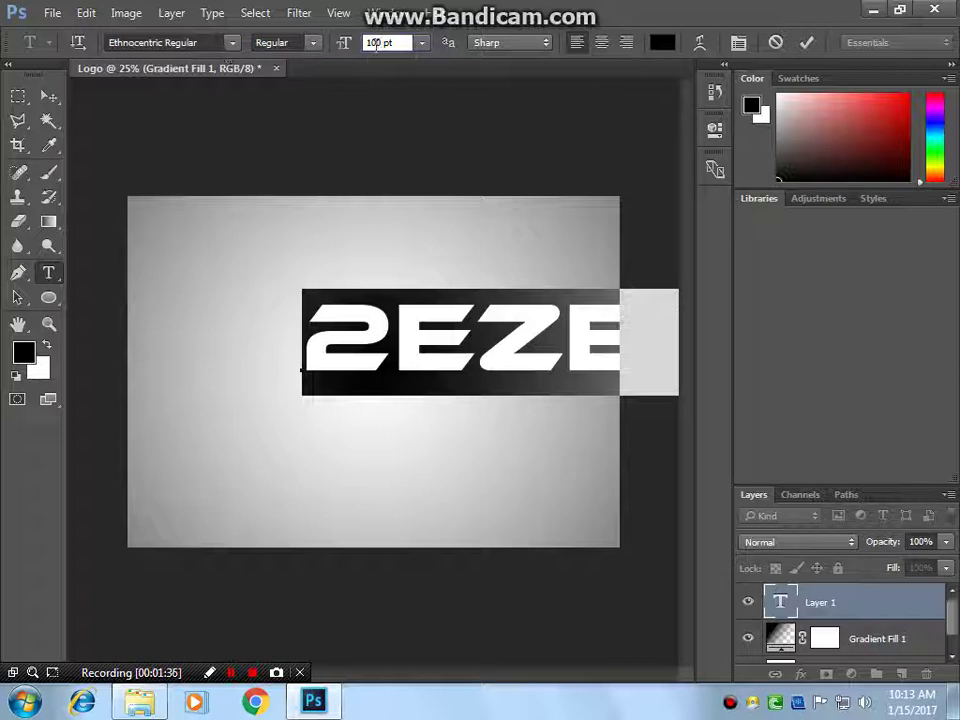
pyautogui.click(48, 98)
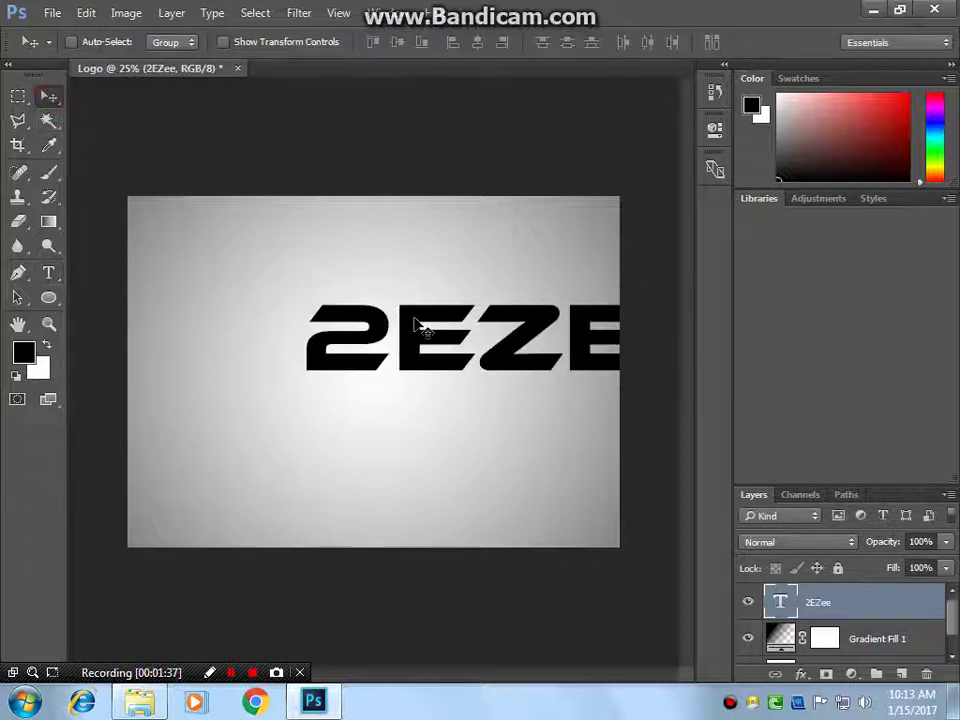
# Drag the 2EZEE text to the canvas centre and zoom in on the E–Z join.
pyautogui.moveTo(420, 313)
pyautogui.mouseDown()
pyautogui.moveTo(277, 368)
pyautogui.moveTo(277, 346)
pyautogui.mouseUp()
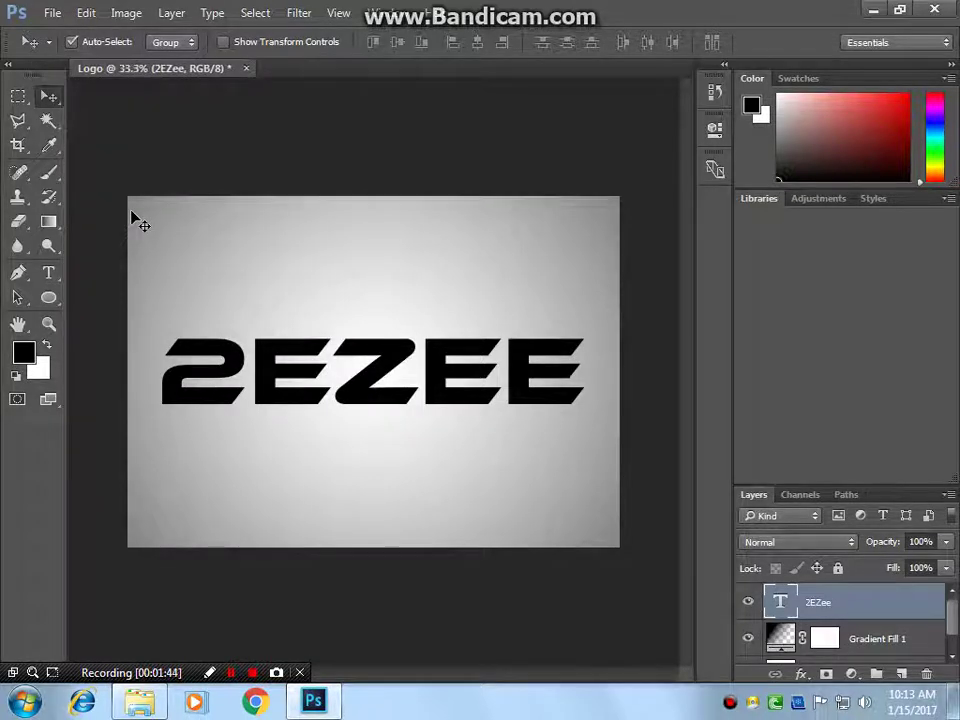
pyautogui.hotkey('ctrl', '+')
pyautogui.hotkey('ctrl', '+')
pyautogui.hotkey('ctrl', '+')
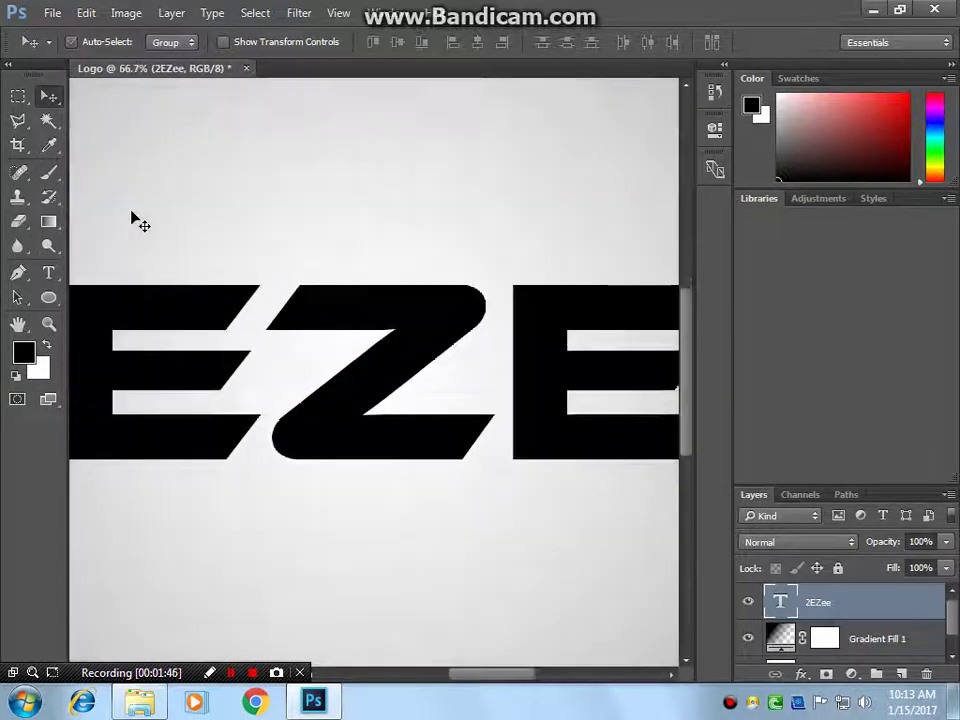
pyautogui.moveTo(236, 321); pyautogui.dragTo(380, 349)
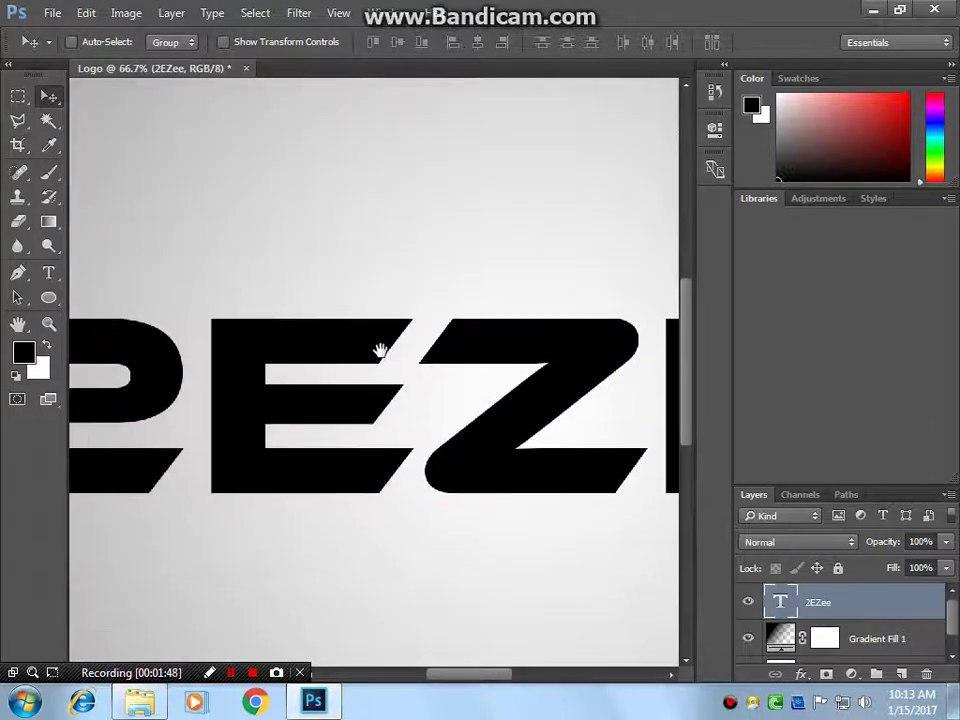
pyautogui.hotkey('ctrl', '+')
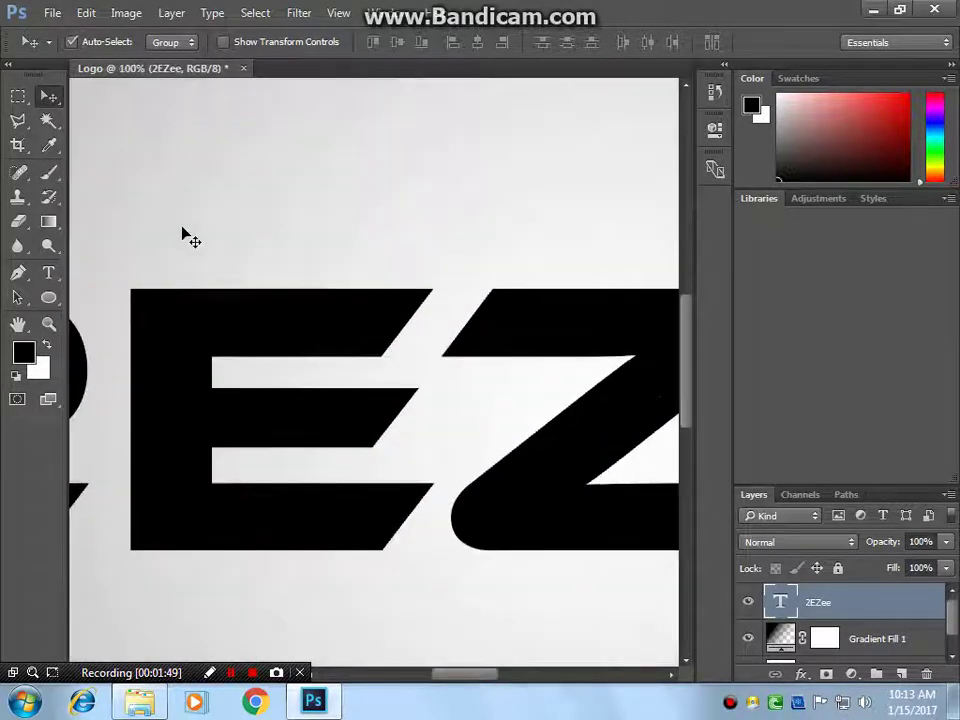
pyautogui.hotkey('ctrl', '+')
pyautogui.moveTo(351, 294); pyautogui.dragTo(315, 289)
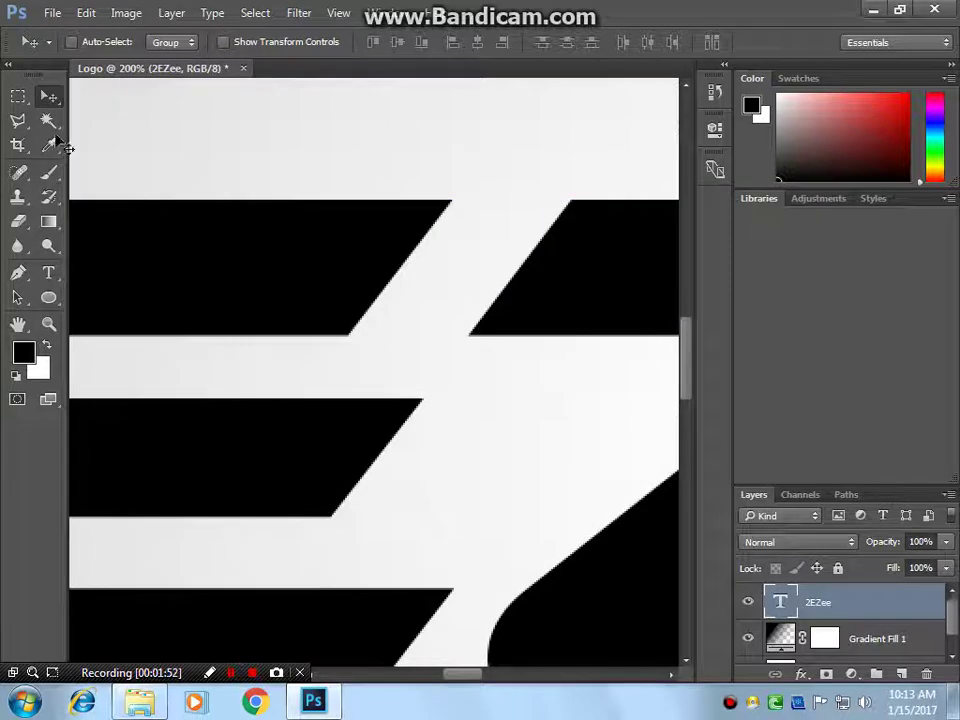
# Marquee-select the gap between the E and Z top bars and rasterize the 2EZee type layer.
pyautogui.click(20, 97)
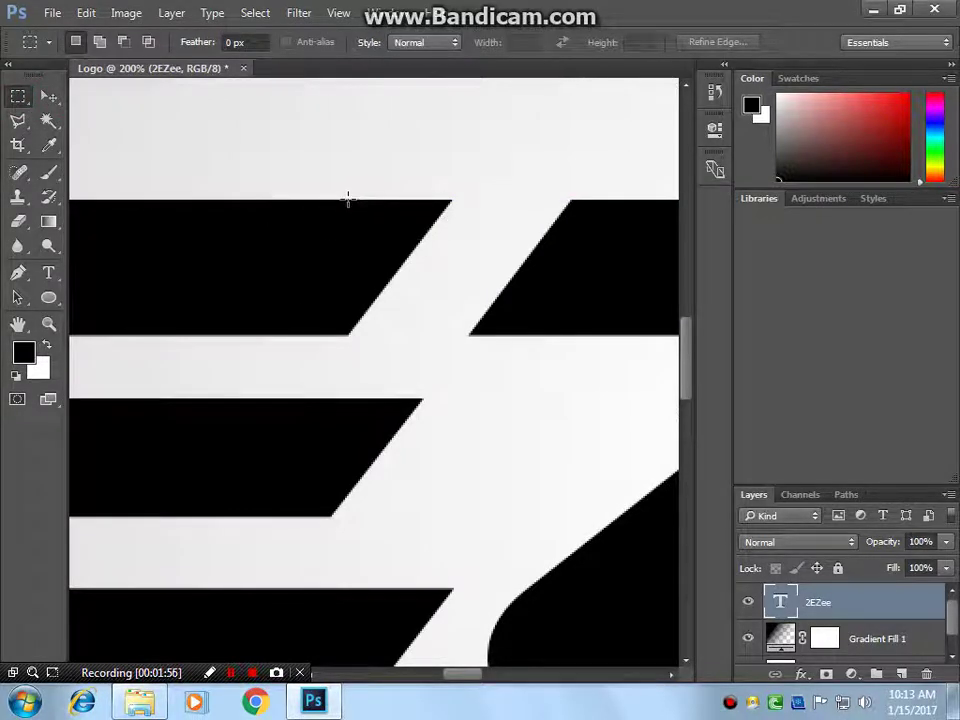
pyautogui.moveTo(348, 199); pyautogui.dragTo(575, 327)
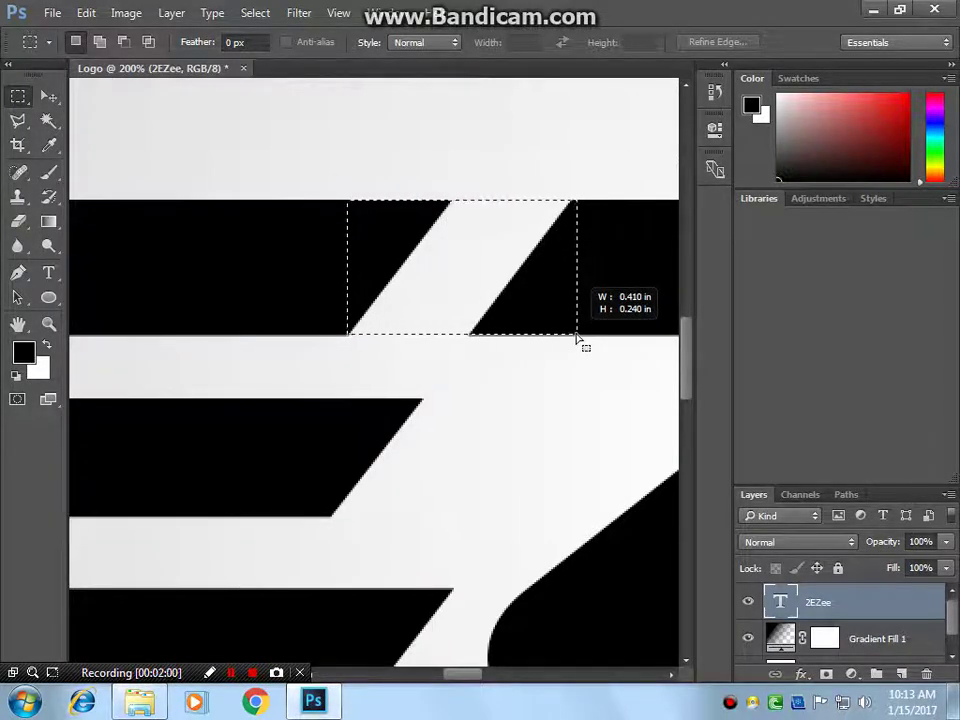
pyautogui.moveTo(575, 327); pyautogui.dragTo(575, 334)
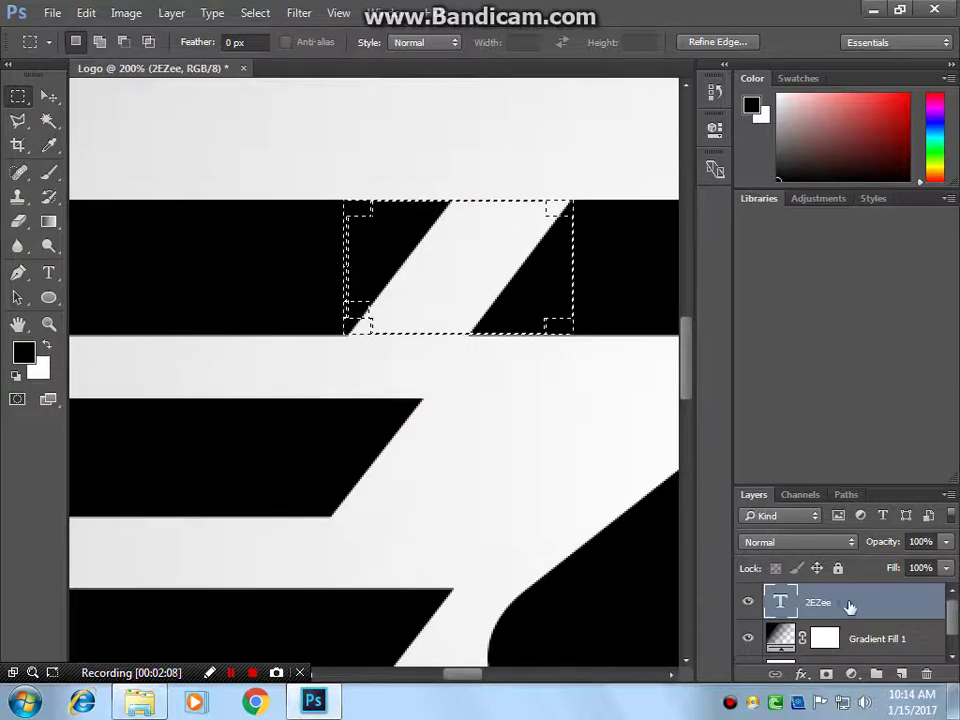
pyautogui.rightClick(848, 604)
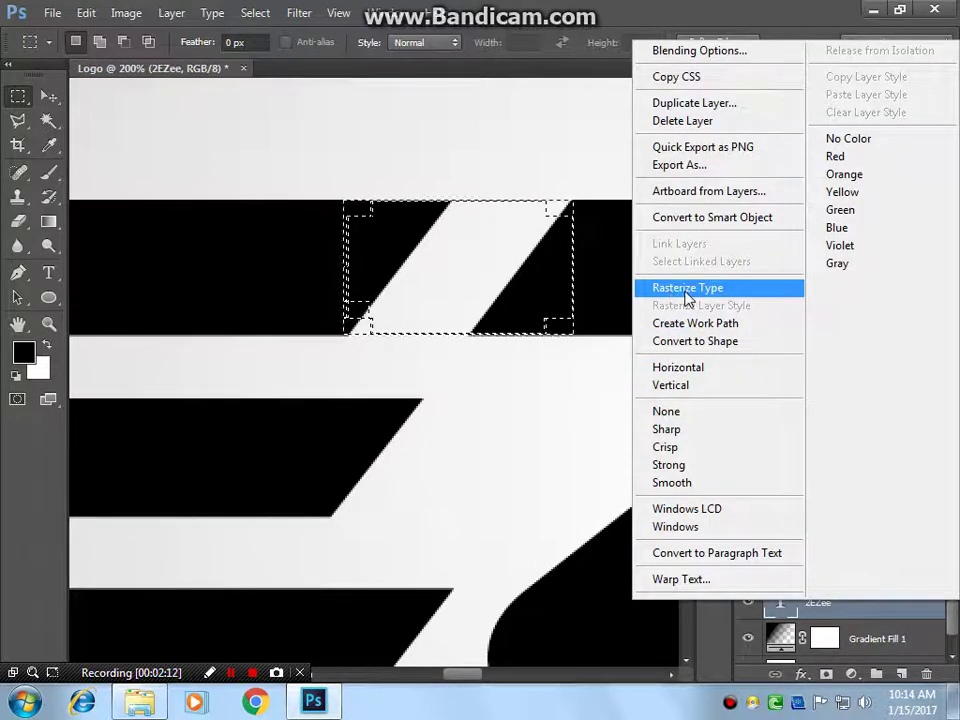
pyautogui.click(685, 292)
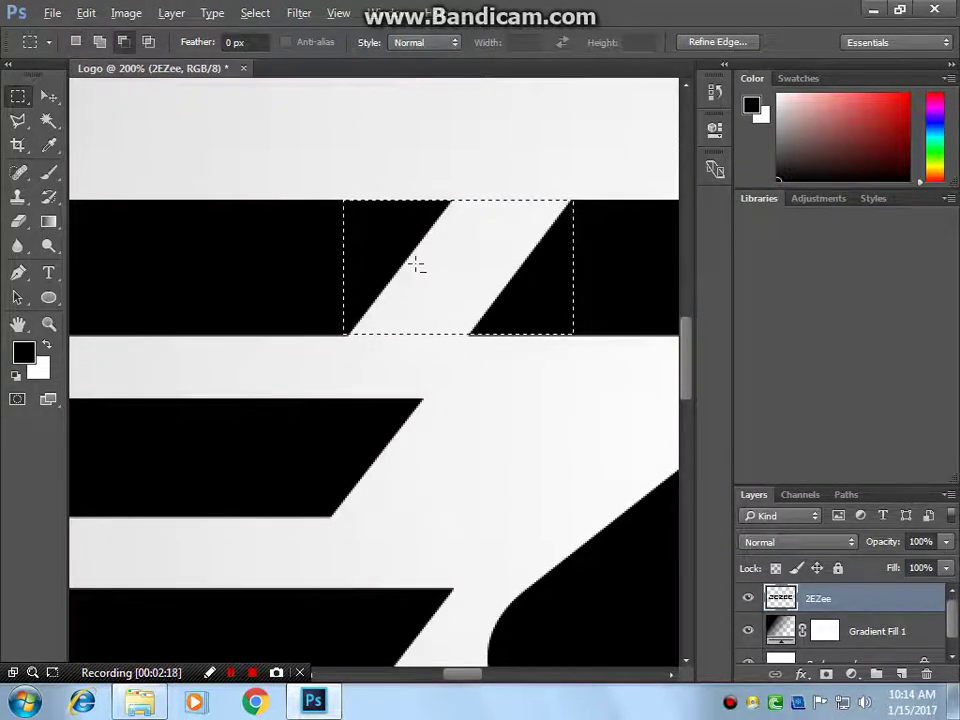
# Fill the selected gap with black, deselect, and zoom back out to the whole logo.
pyautogui.press('alt')
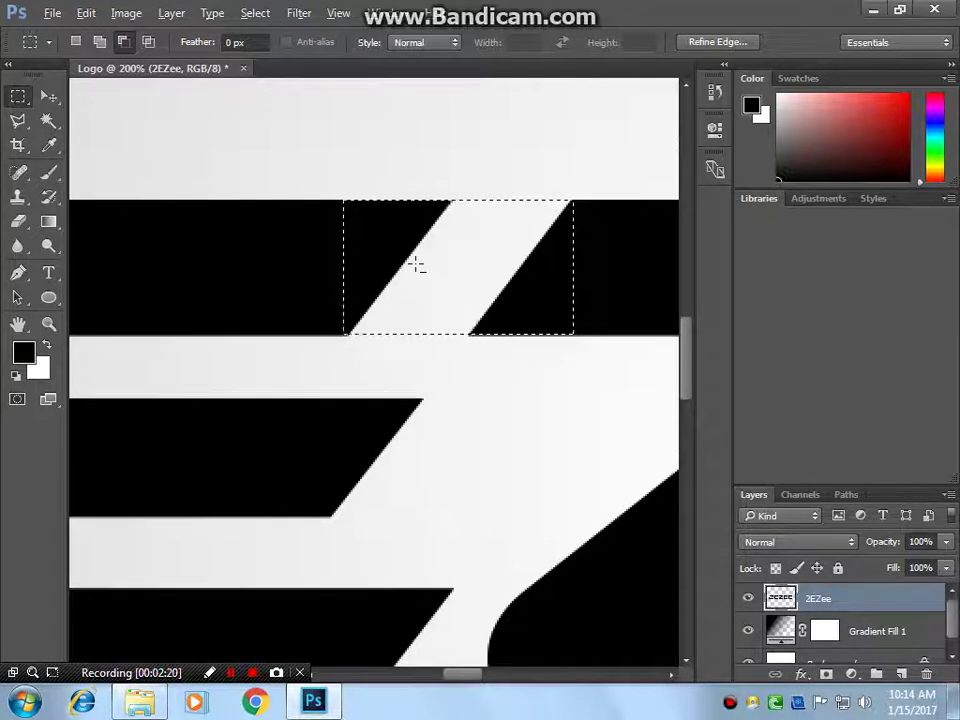
pyautogui.hotkey('alt', 'BackSpace')
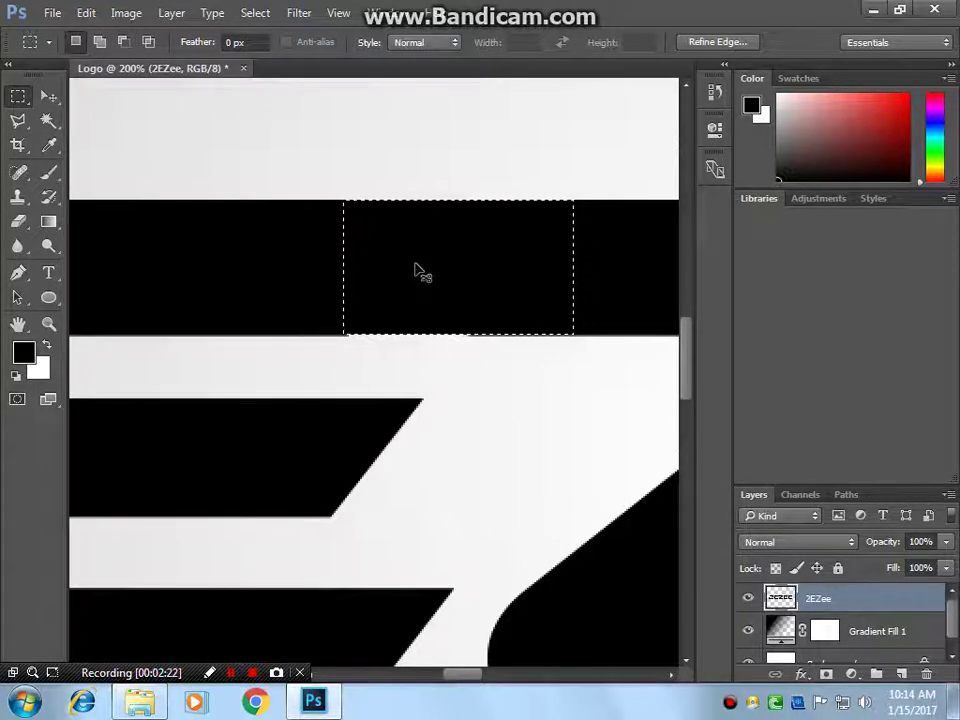
pyautogui.hotkey('ctrl', 'd')
pyautogui.hotkey('ctrl', '-')
pyautogui.hotkey('ctrl', '-')
pyautogui.hotkey('ctrl', '-')
pyautogui.hotkey('ctrl', '-')
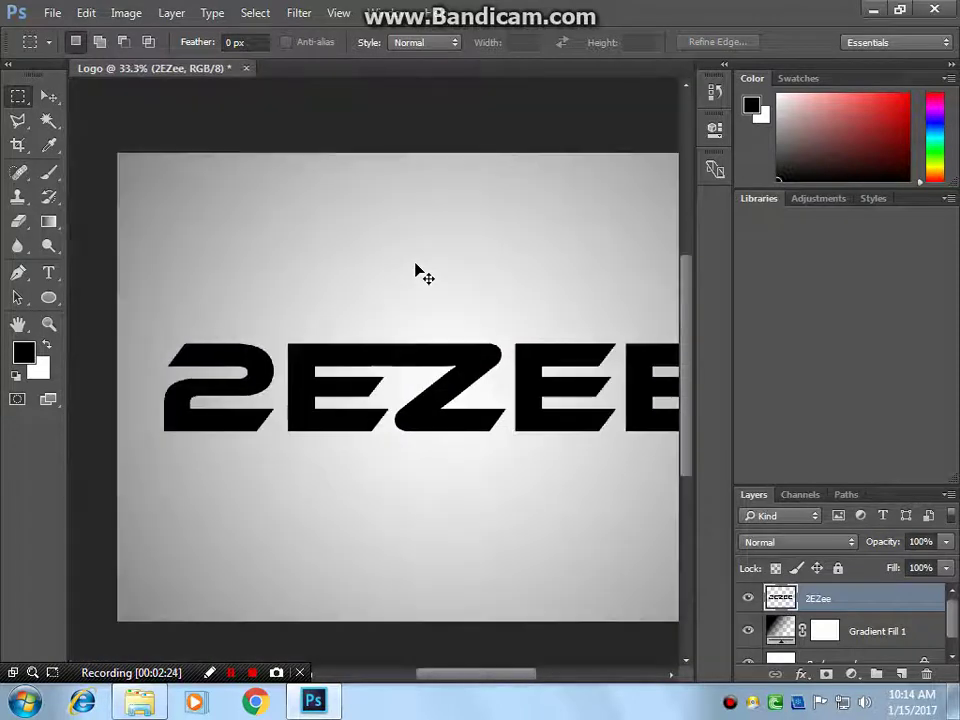
pyautogui.hotkey('ctrl', '-')
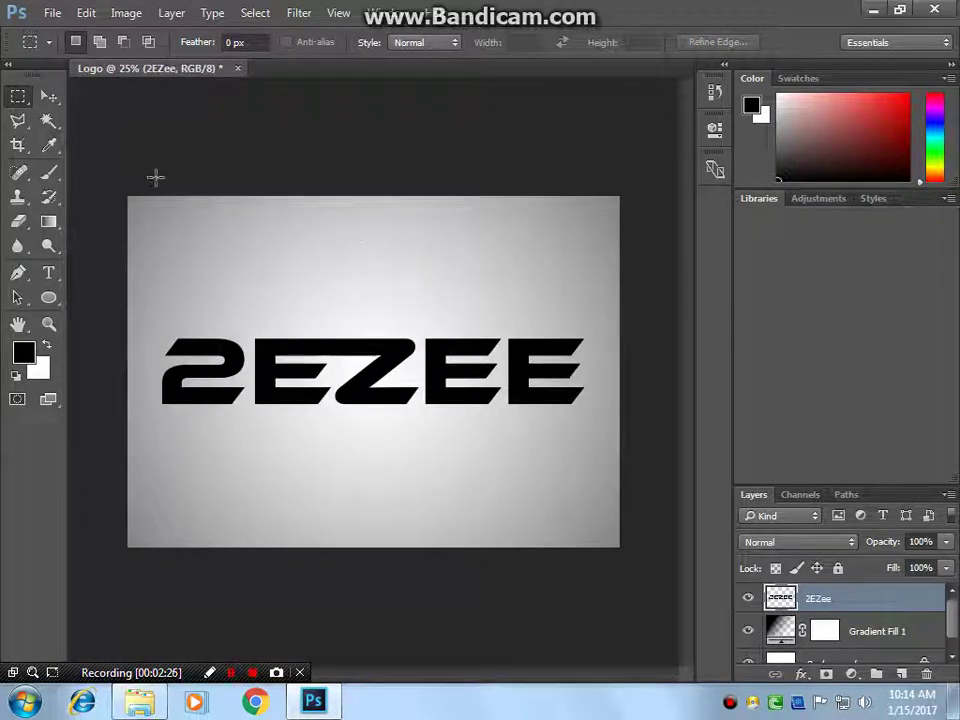
# In the 2EZee layer's Blending Options, enable Bevel & Emboss with depth 980% and size 16 px.
pyautogui.click(49, 96)
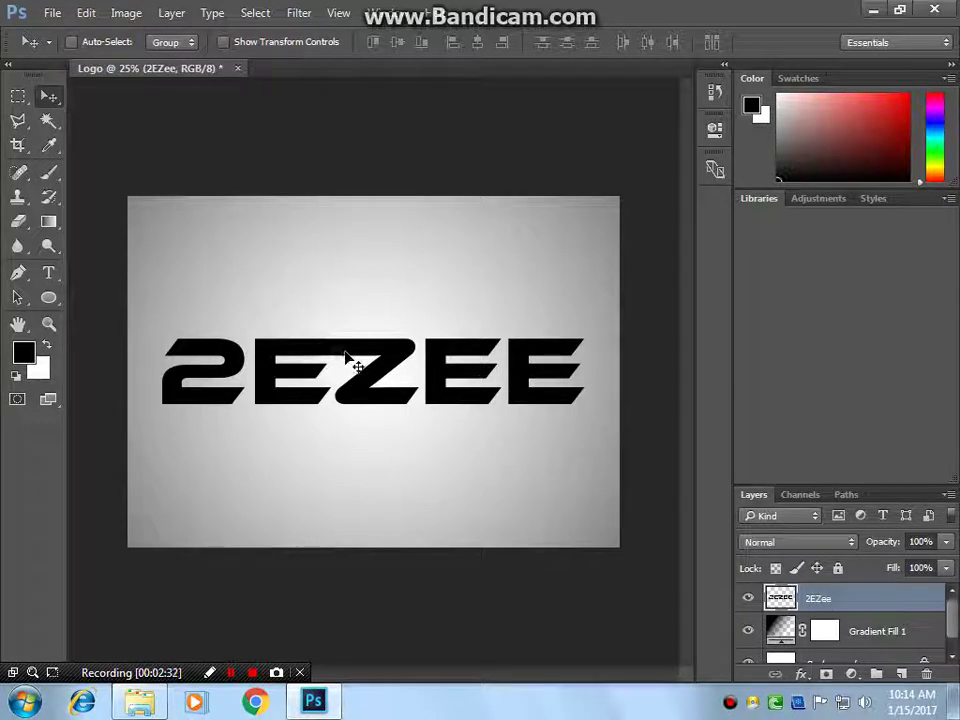
pyautogui.rightClick(803, 600)
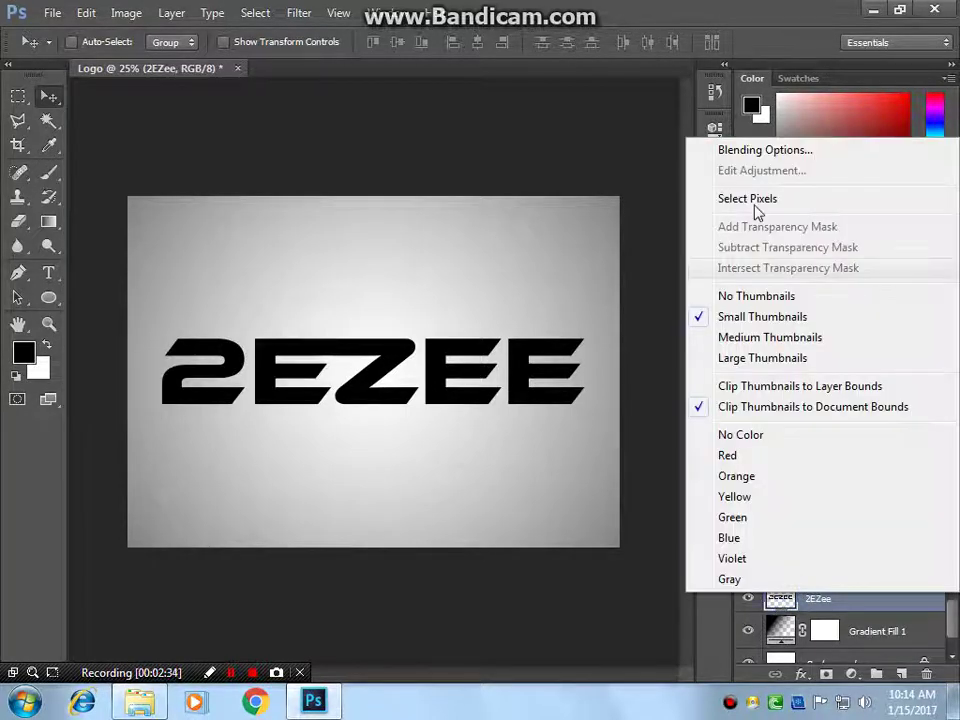
pyautogui.click(751, 152)
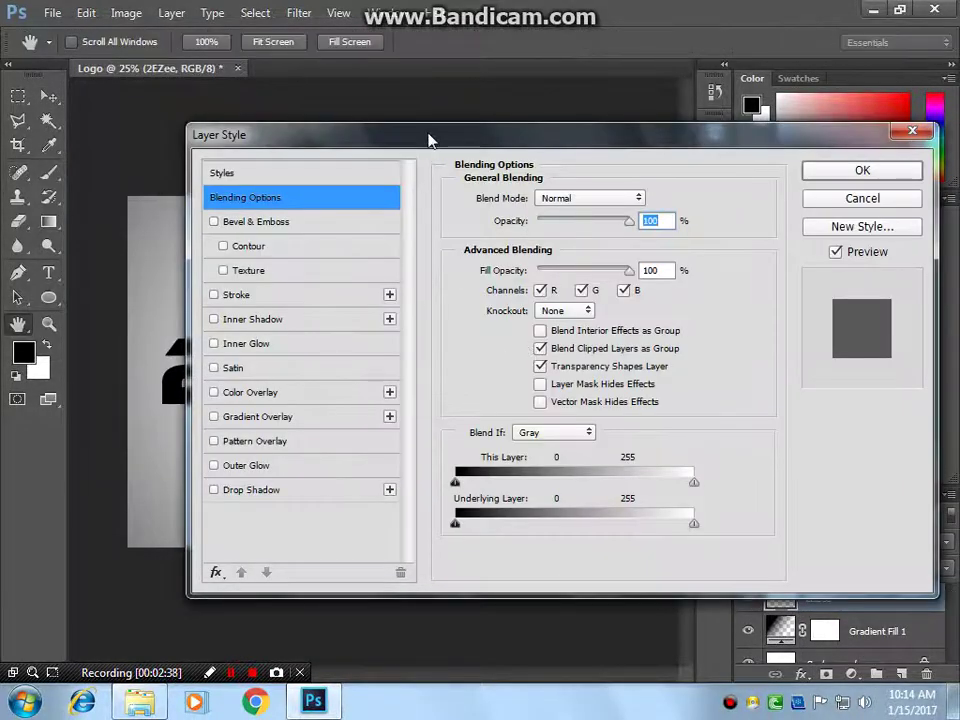
pyautogui.moveTo(429, 141); pyautogui.dragTo(647, 169)
pyautogui.moveTo(547, 177); pyautogui.dragTo(605, 173)
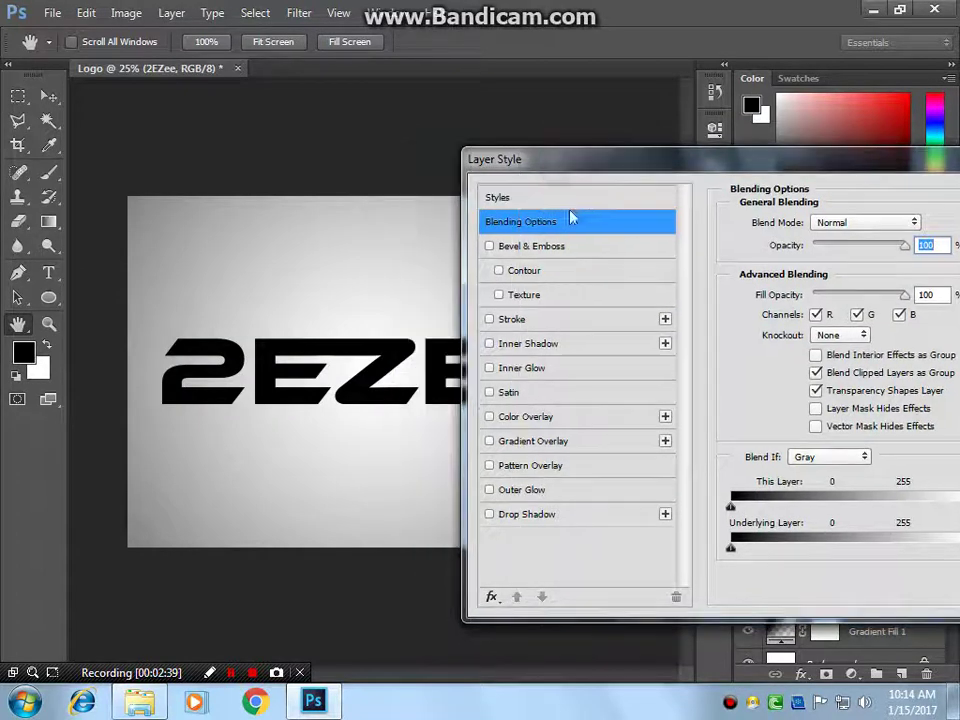
pyautogui.click(534, 247)
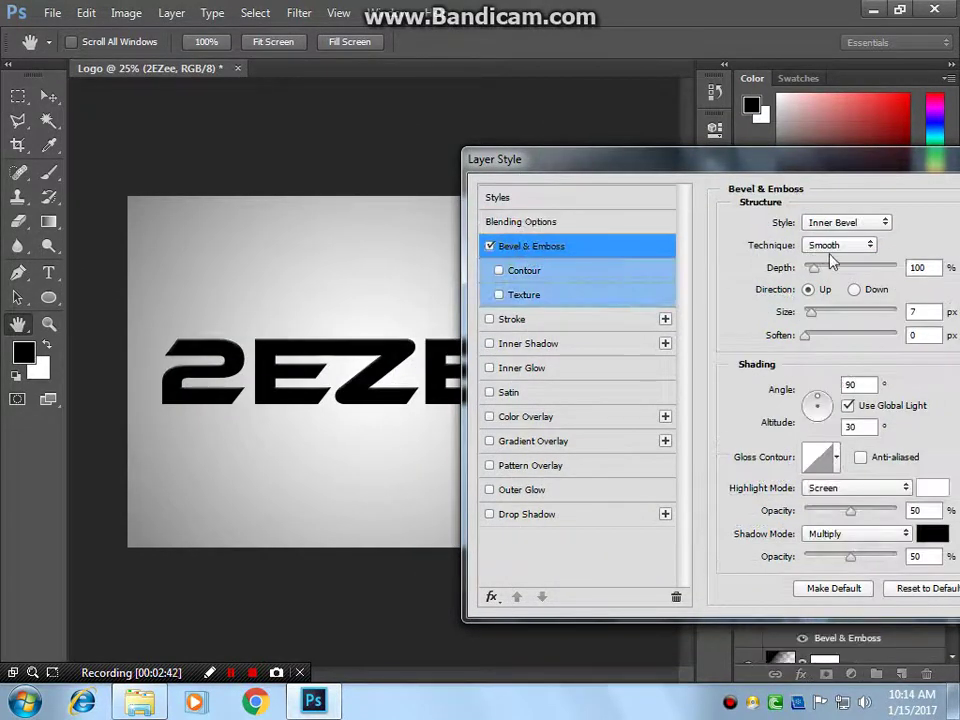
pyautogui.moveTo(814, 268); pyautogui.dragTo(897, 270)
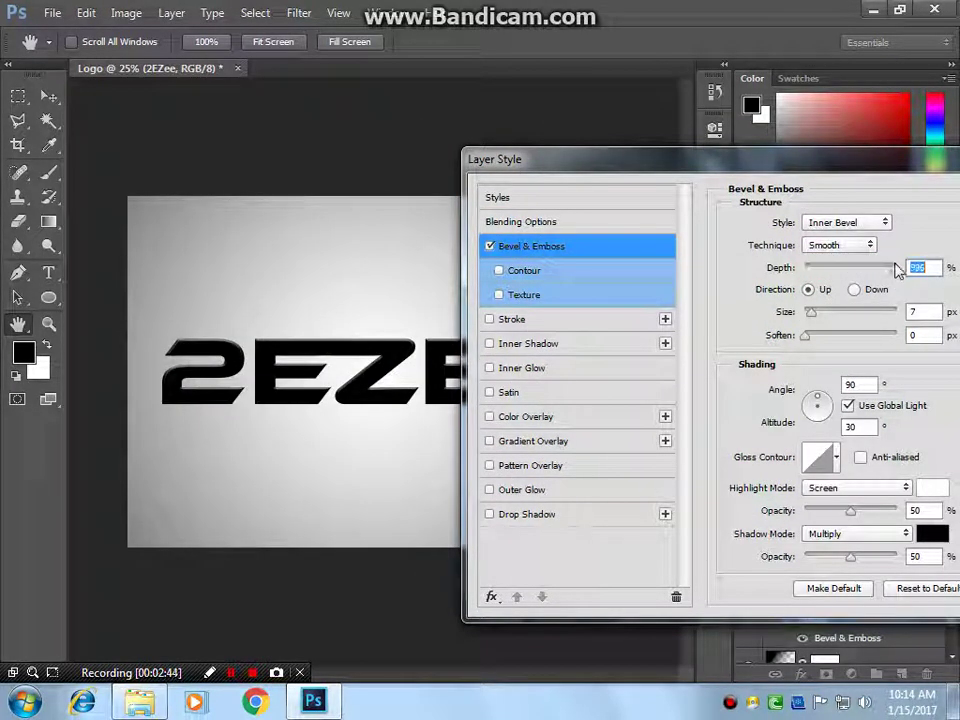
pyautogui.moveTo(811, 312); pyautogui.dragTo(926, 342)
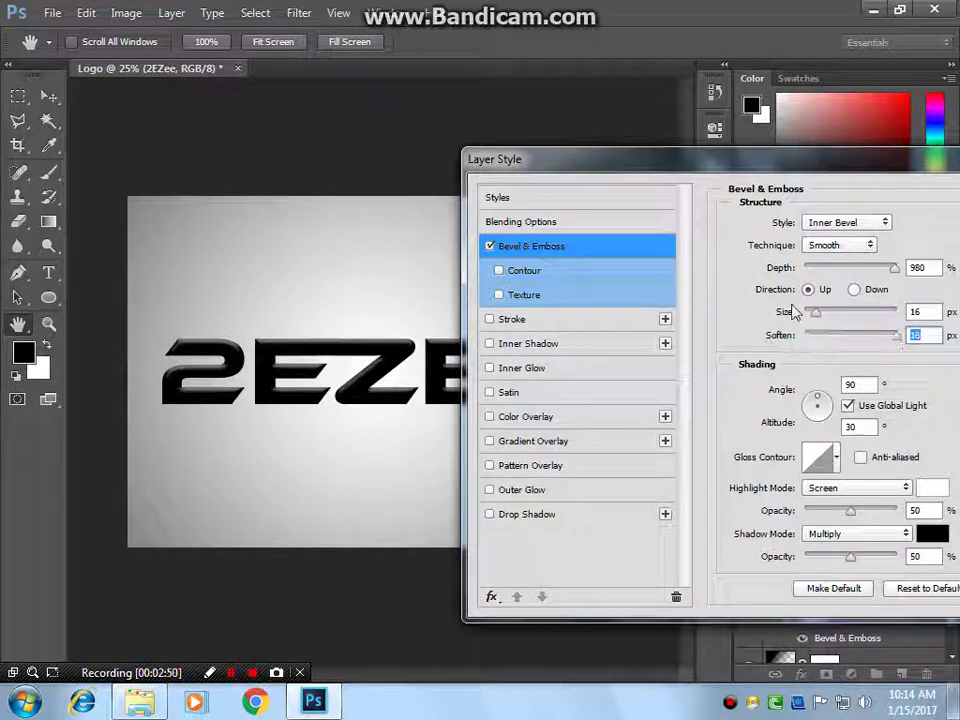
pyautogui.click(489, 247)
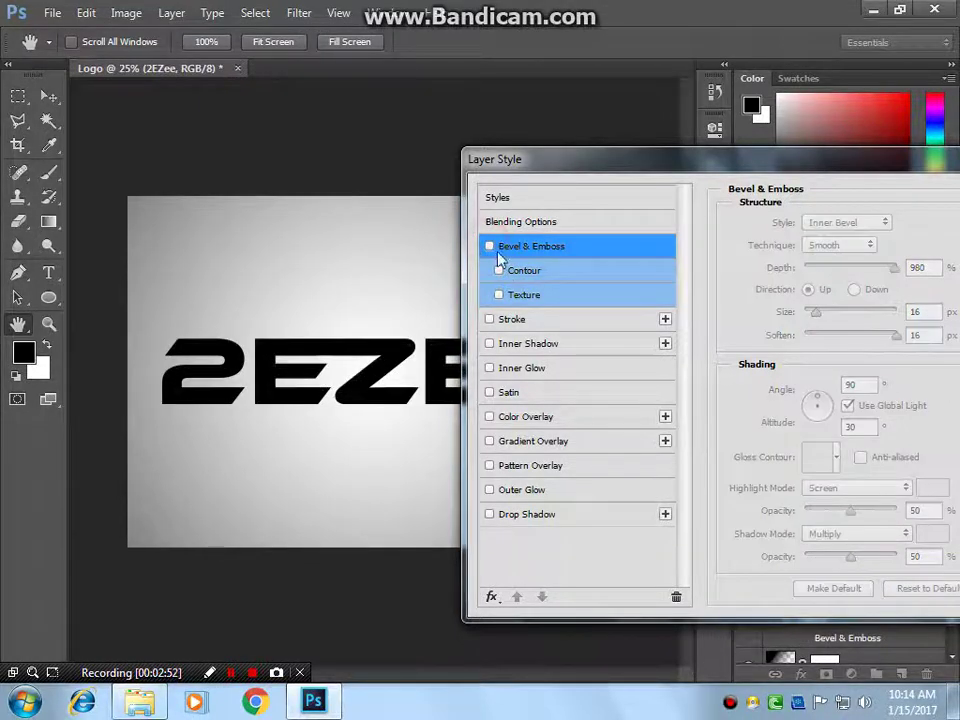
pyautogui.click(516, 320)
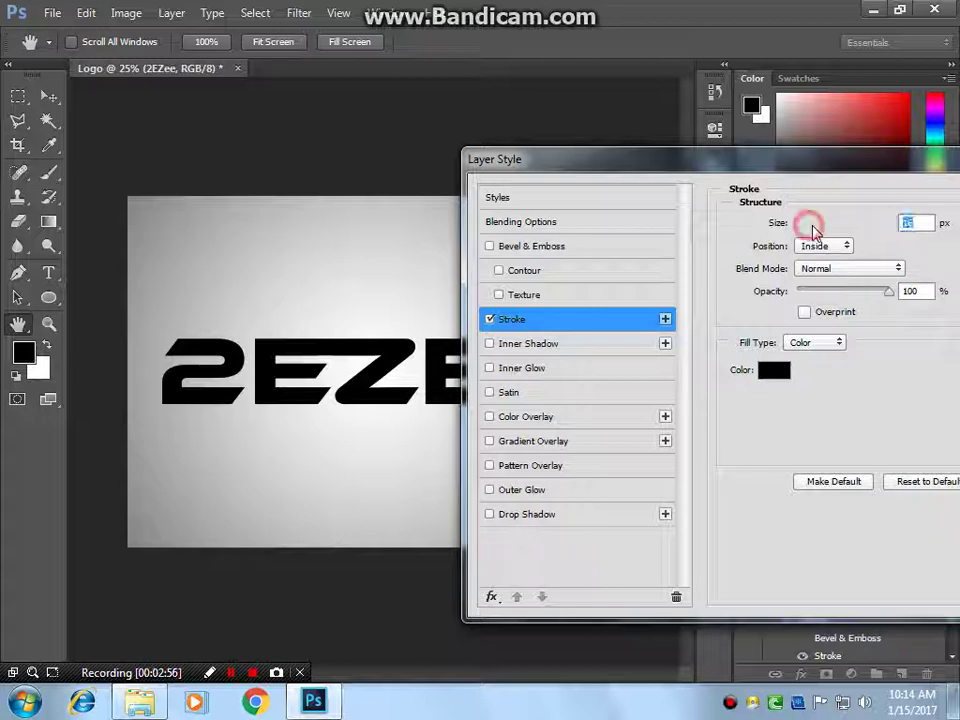
pyautogui.moveTo(810, 224); pyautogui.dragTo(831, 225)
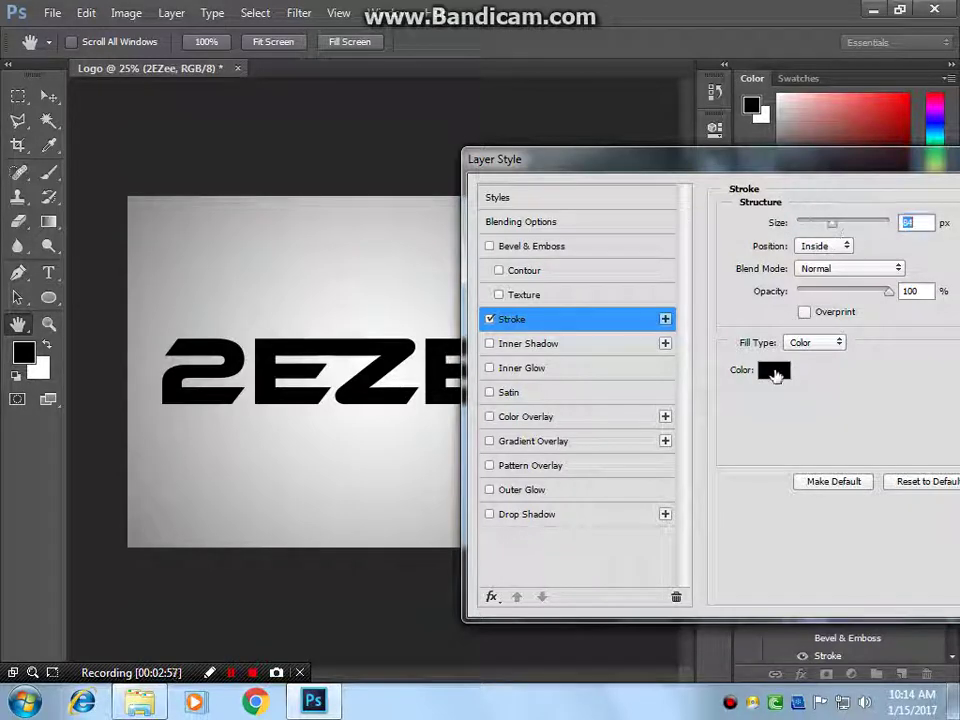
pyautogui.click(775, 372)
pyautogui.moveTo(465, 221); pyautogui.dragTo(600, 133)
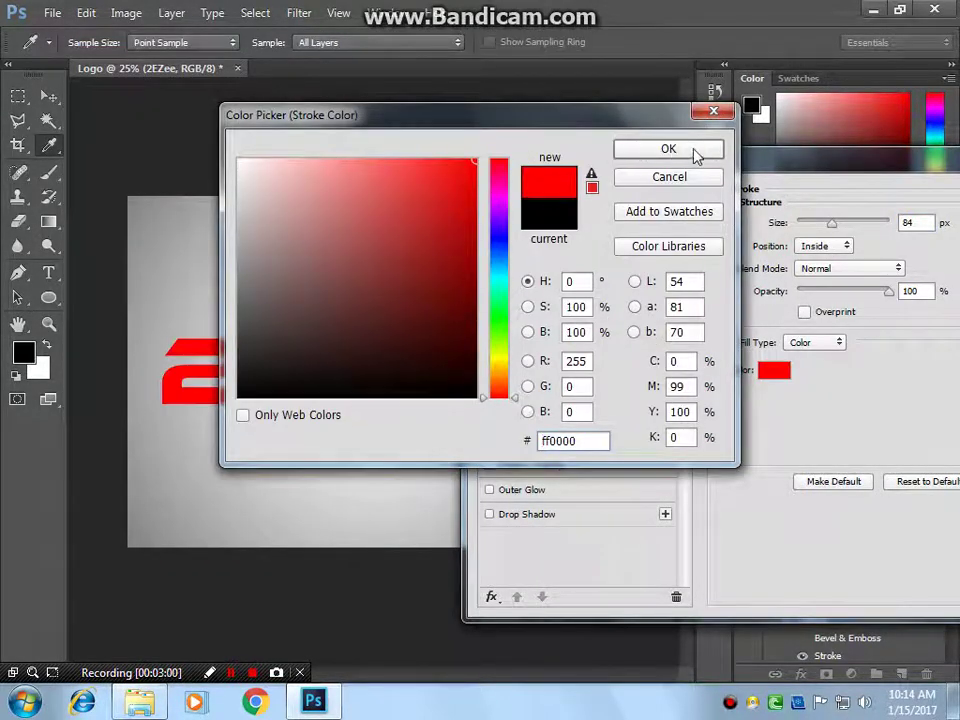
pyautogui.click(668, 149)
pyautogui.moveTo(830, 223); pyautogui.dragTo(799, 232)
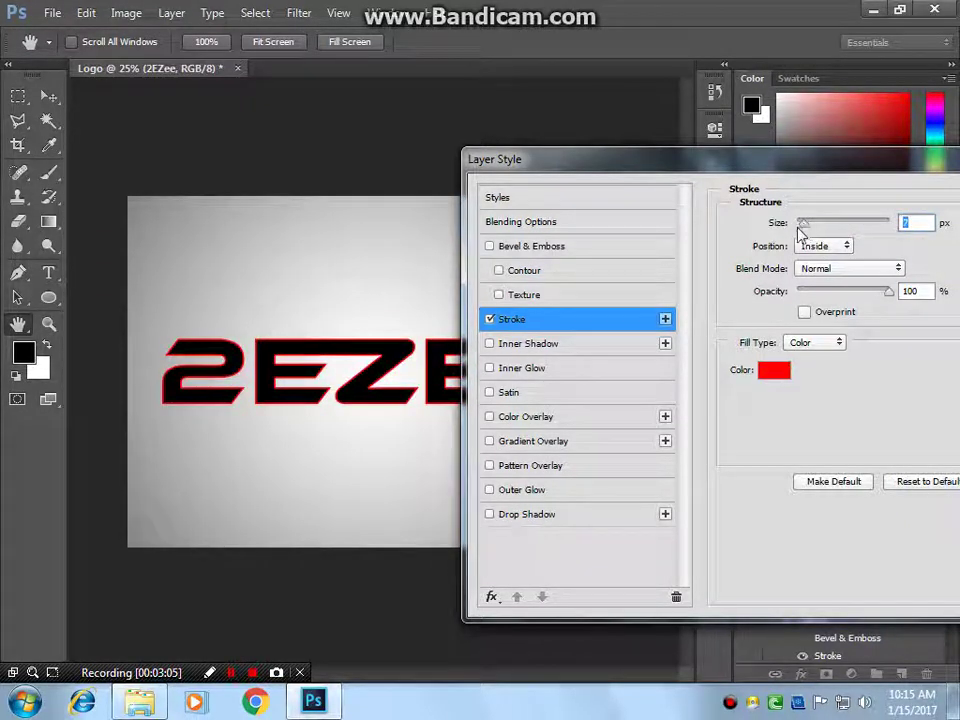
pyautogui.click(490, 320)
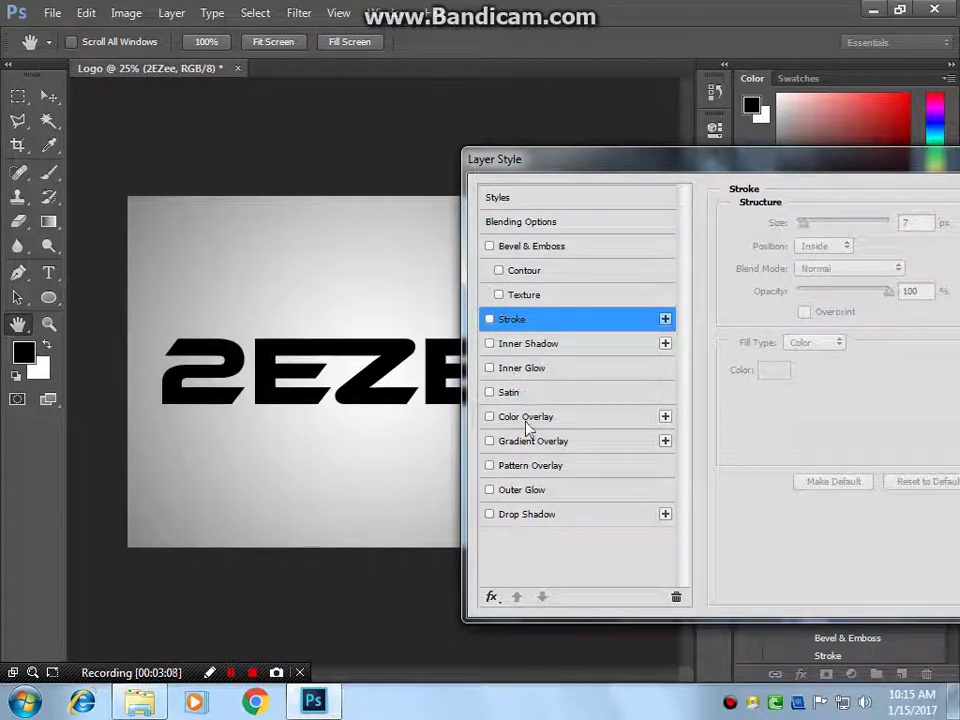
# Try a Drop Shadow at distance 13, switch it off, and close Layer Style with OK.
pyautogui.click(510, 514)
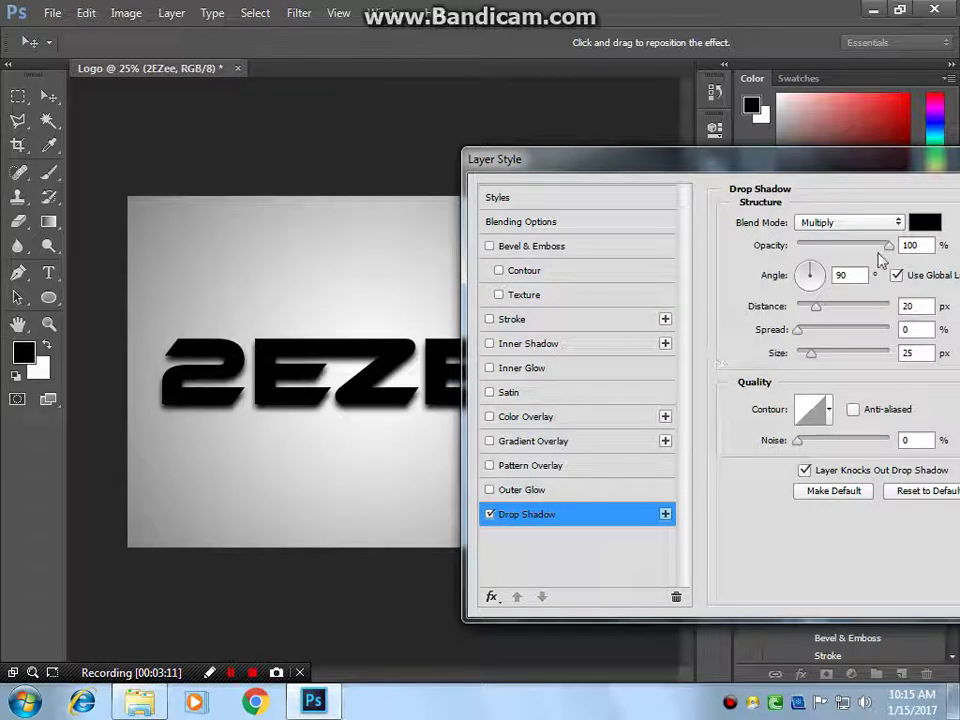
pyautogui.moveTo(816, 306)
pyautogui.mouseDown()
pyautogui.moveTo(846, 336)
pyautogui.moveTo(797, 336)
pyautogui.moveTo(834, 355)
pyautogui.mouseUp()
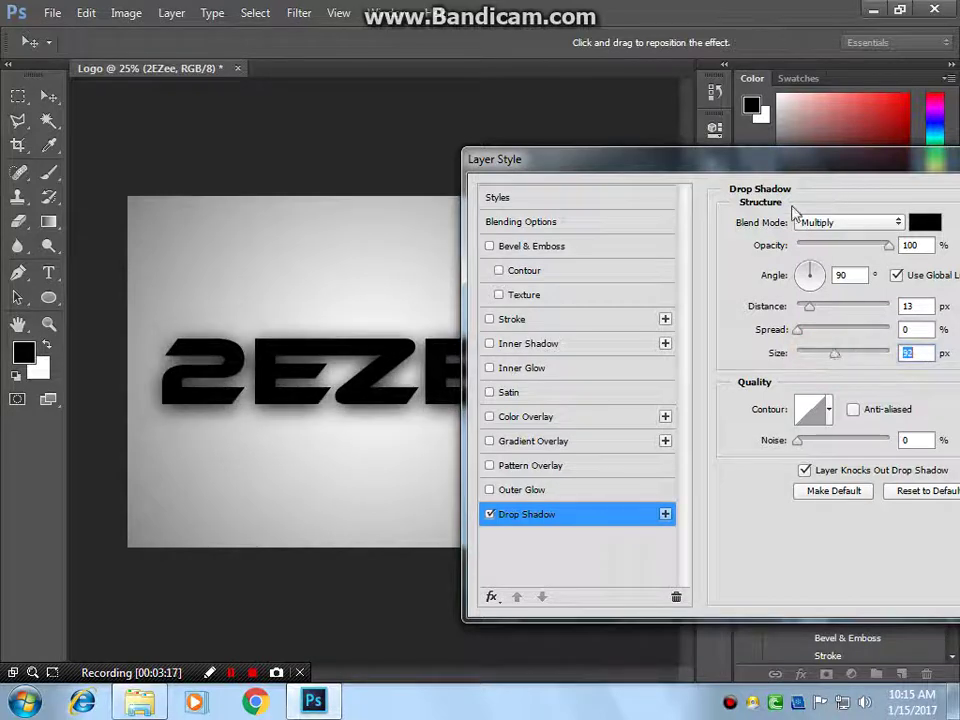
pyautogui.click(491, 515)
pyautogui.moveTo(716, 160); pyautogui.dragTo(393, 164)
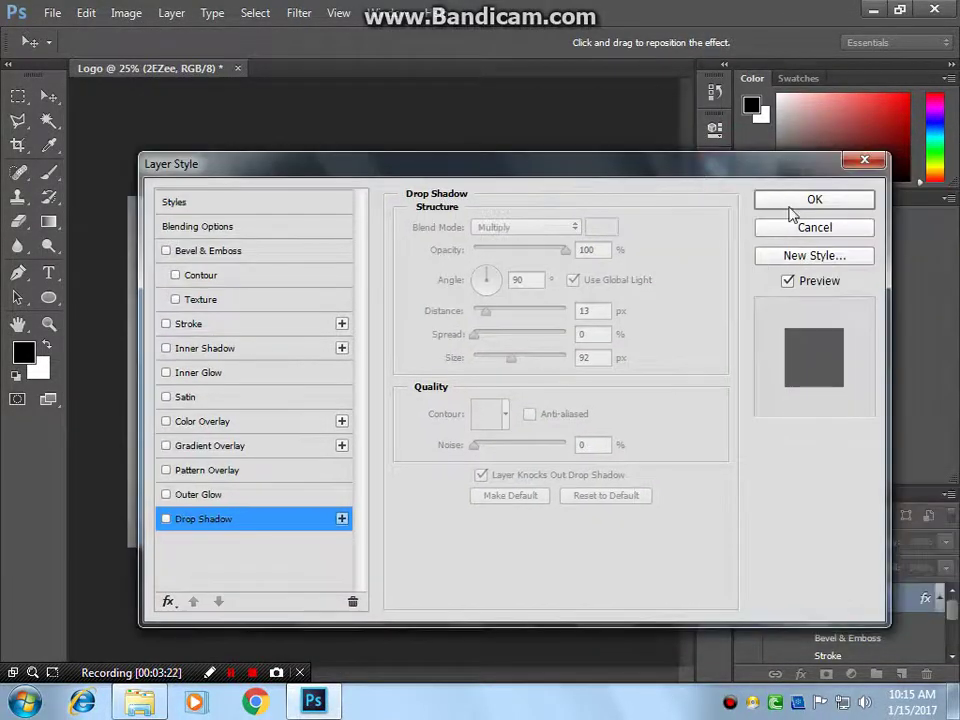
pyautogui.click(786, 199)
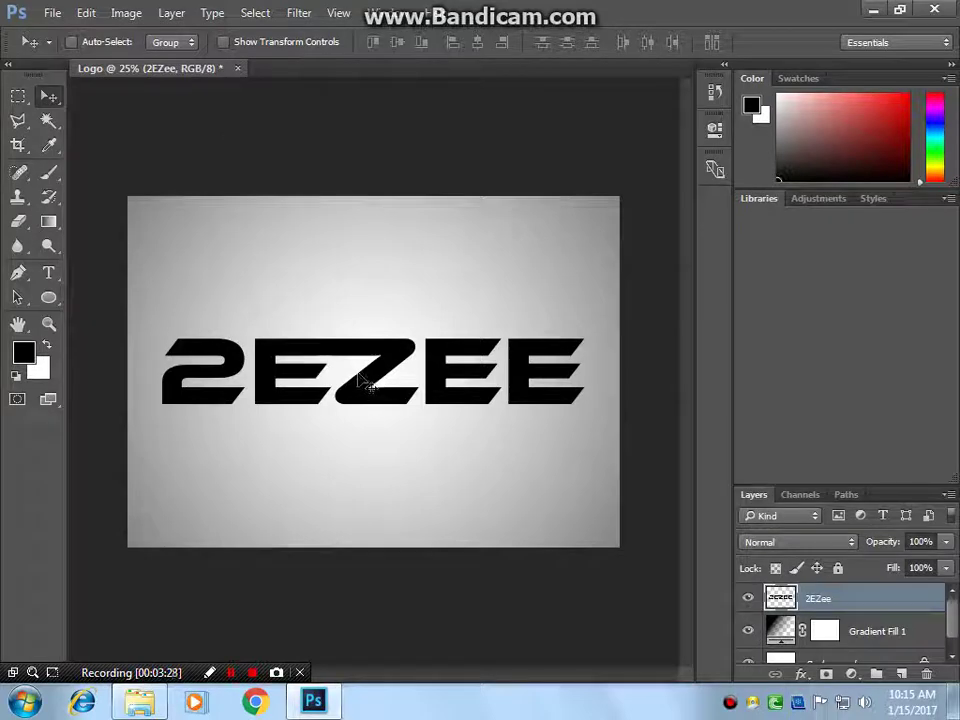
# Preview the wallpapers in Downloads, then drag Galaxy-Wallpaper into the Logo document.
pyautogui.click(158, 700)
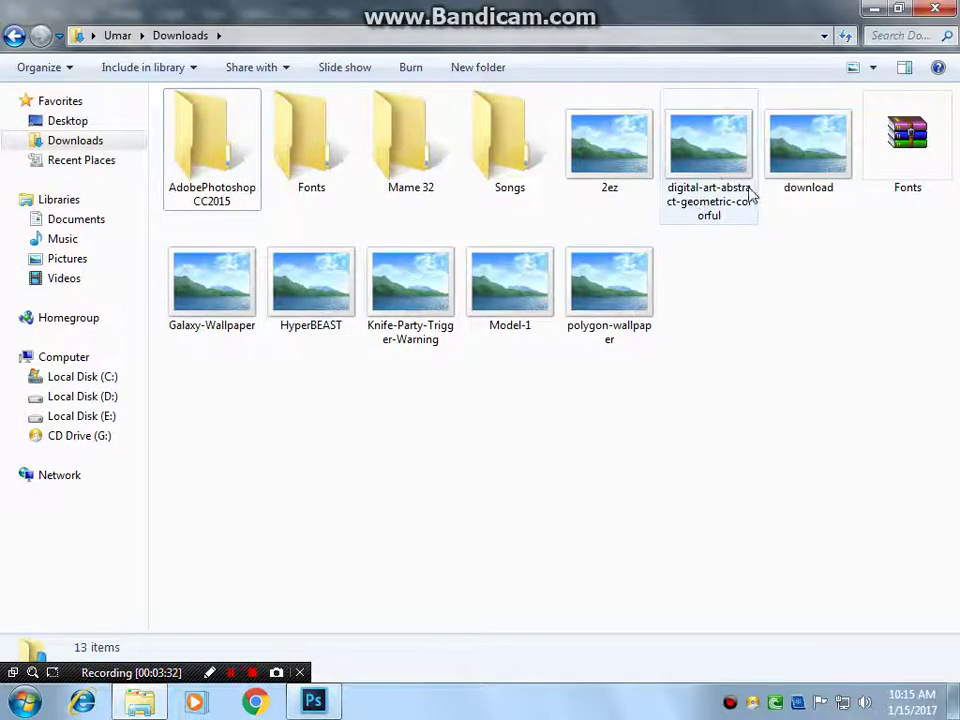
pyautogui.doubleClick(621, 292)
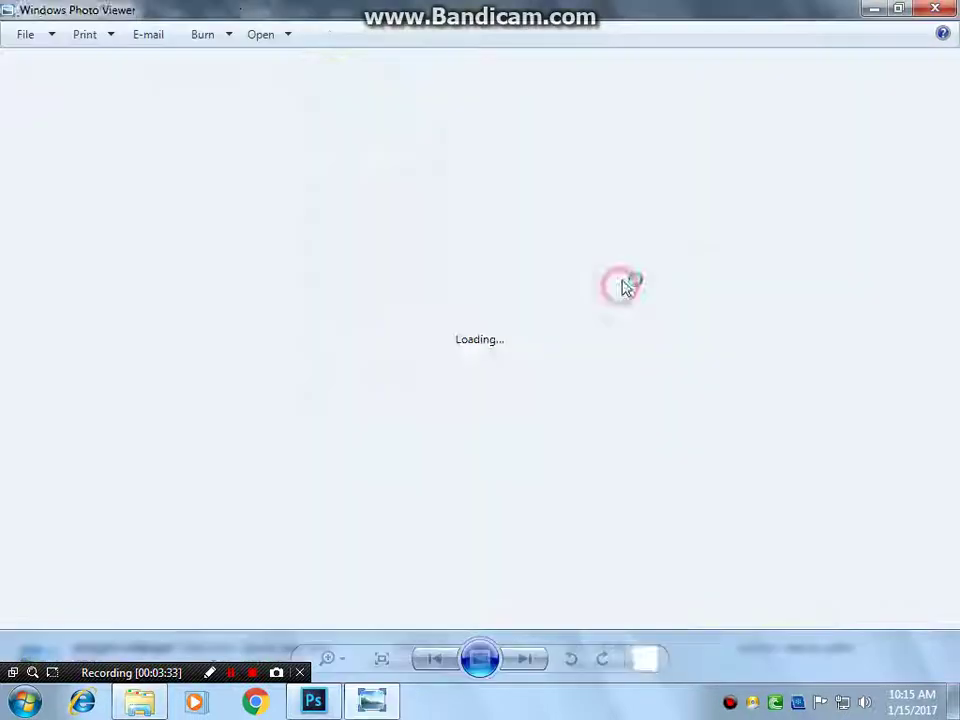
pyautogui.click(935, 8)
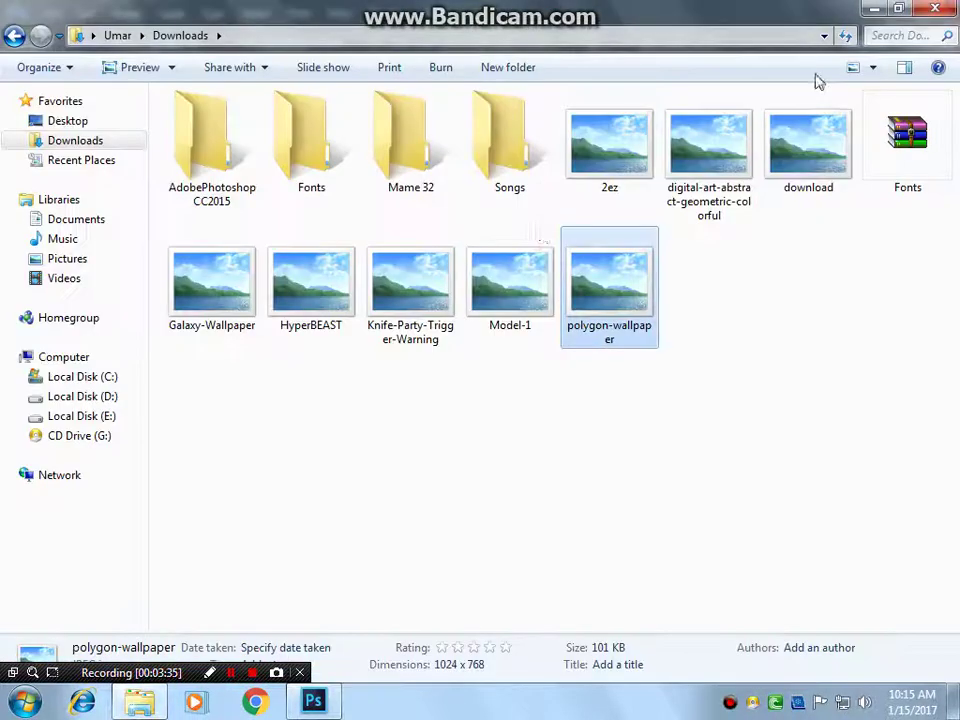
pyautogui.click(421, 303)
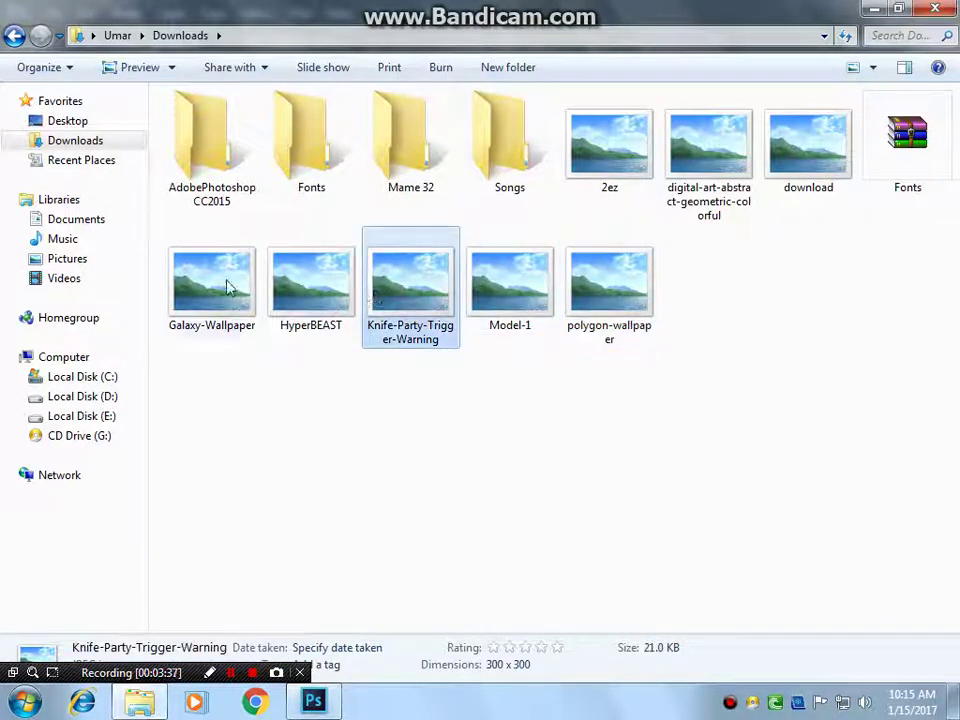
pyautogui.doubleClick(227, 283)
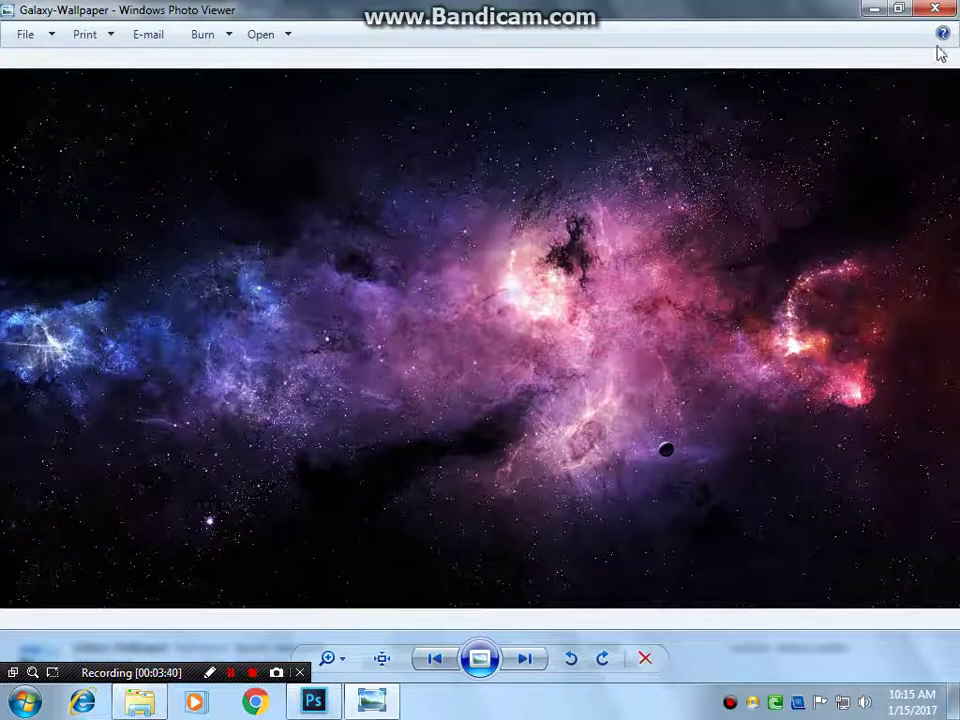
pyautogui.click(935, 10)
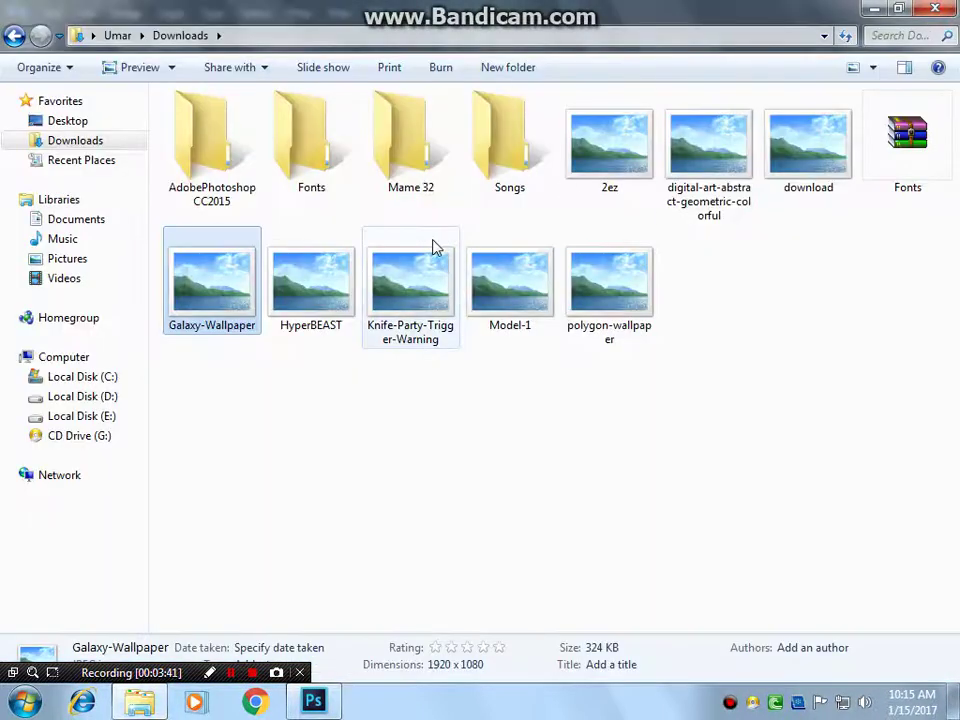
pyautogui.moveTo(223, 274)
pyautogui.mouseDown()
pyautogui.moveTo(323, 652)
pyautogui.moveTo(357, 390)
pyautogui.mouseUp()
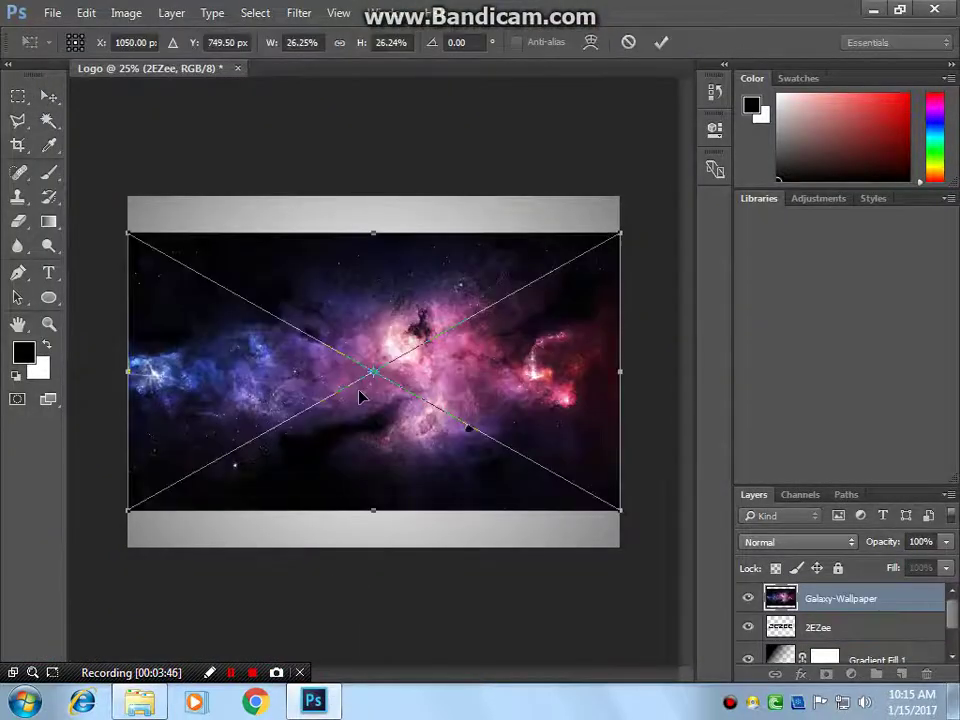
# Commit the Galaxy-Wallpaper placement and toggle the galaxy and 2EZee layers' visibility to compare them.
pyautogui.press('Return')
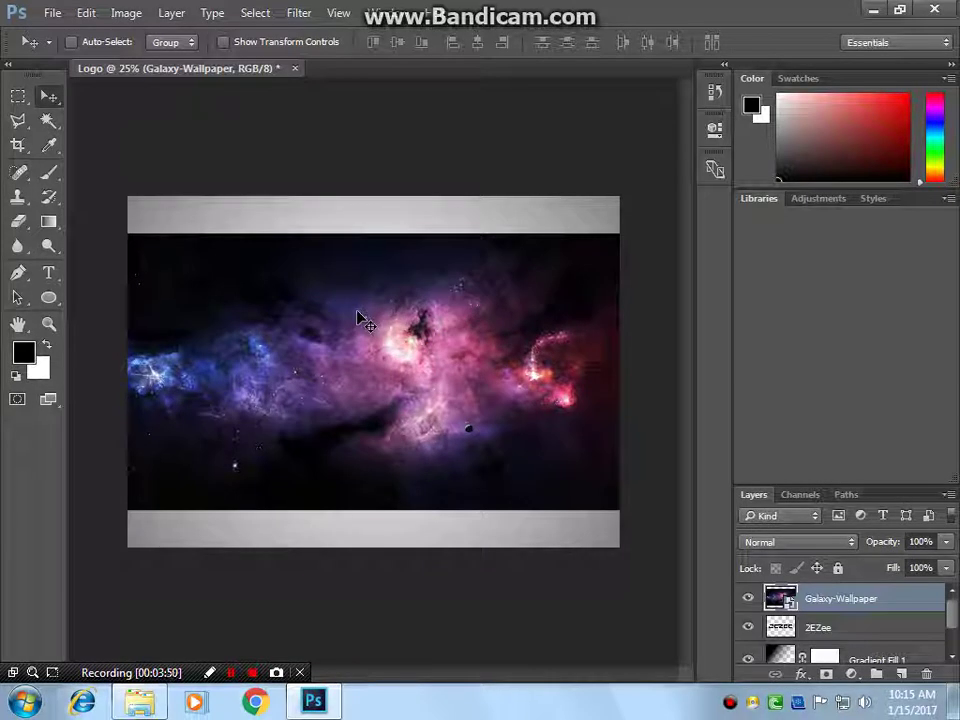
pyautogui.click(748, 598)
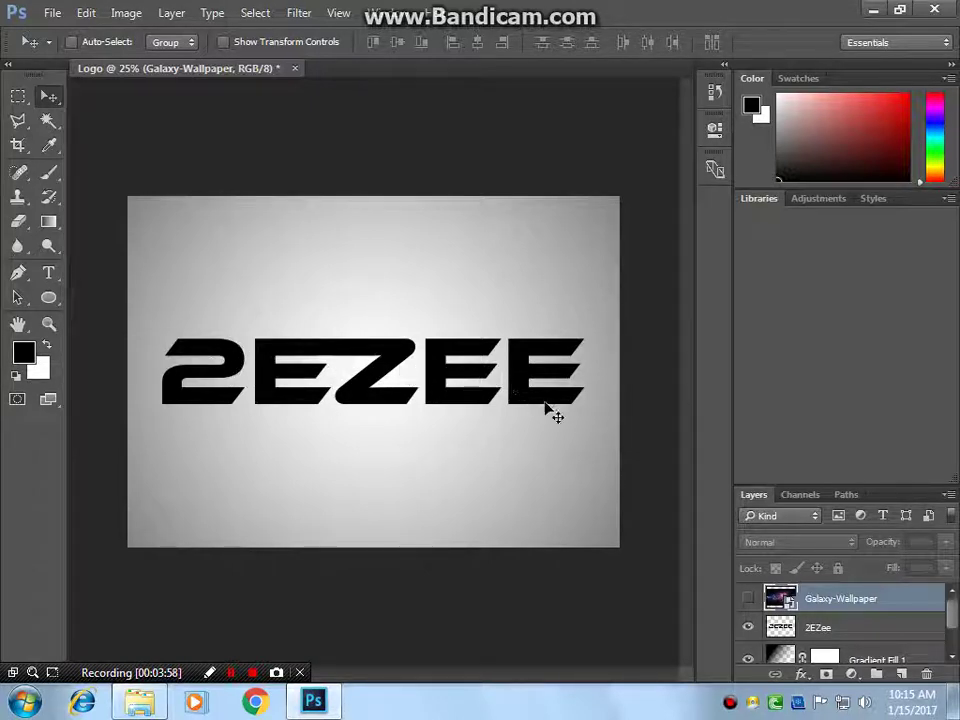
pyautogui.click(750, 628)
pyautogui.click(747, 601)
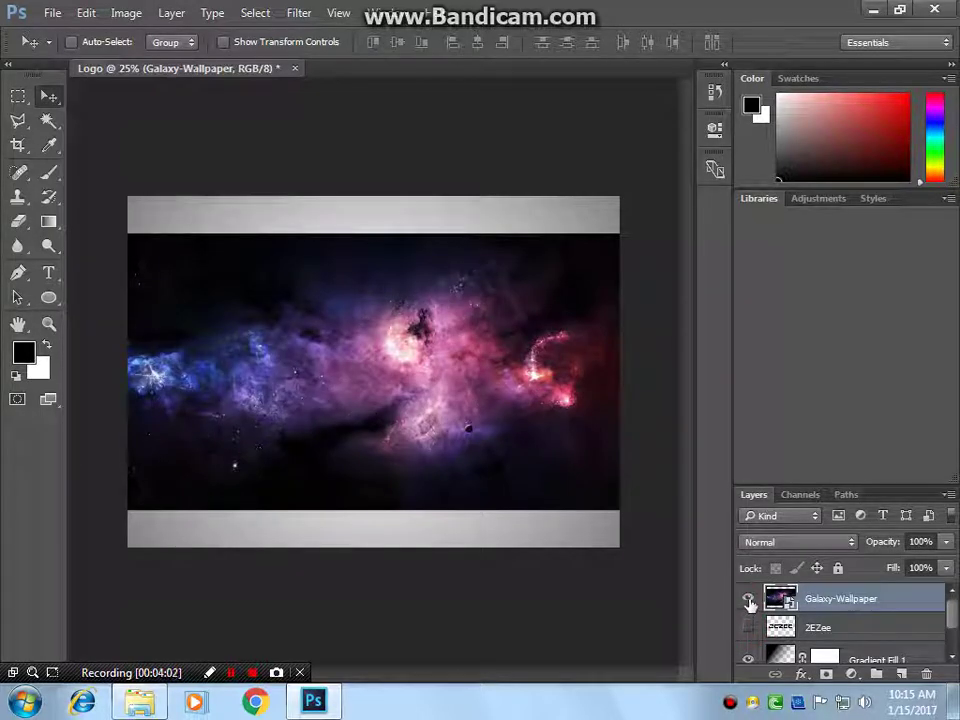
pyautogui.click(748, 600)
pyautogui.click(748, 627)
pyautogui.click(748, 600)
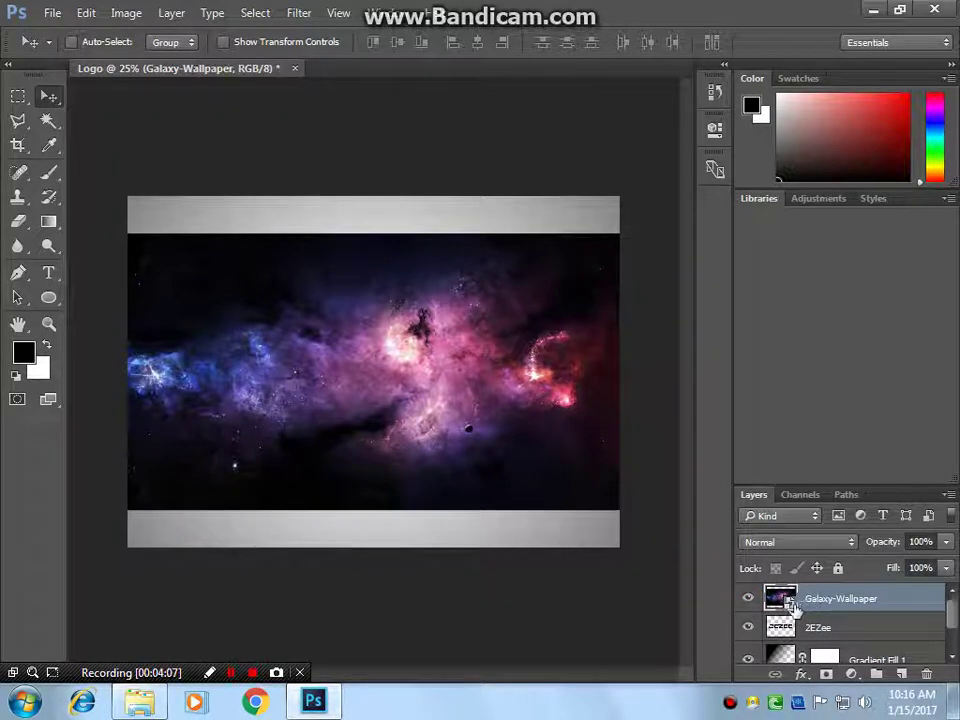
pyautogui.moveTo(811, 606); pyautogui.dragTo(812, 608)
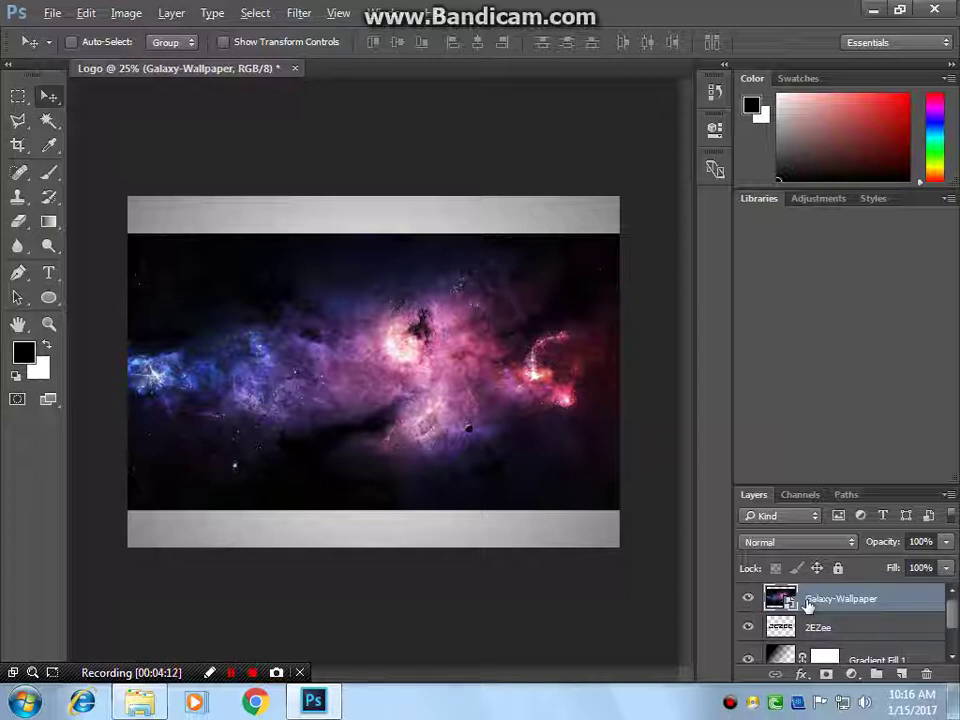
pyautogui.moveTo(808, 605); pyautogui.dragTo(810, 604)
# Clip the galaxy to the 2EZEE text, shift it around inside the letters, then delete the layer.
pyautogui.keyDown('alt'); pyautogui.click(808, 607); pyautogui.keyUp('alt')
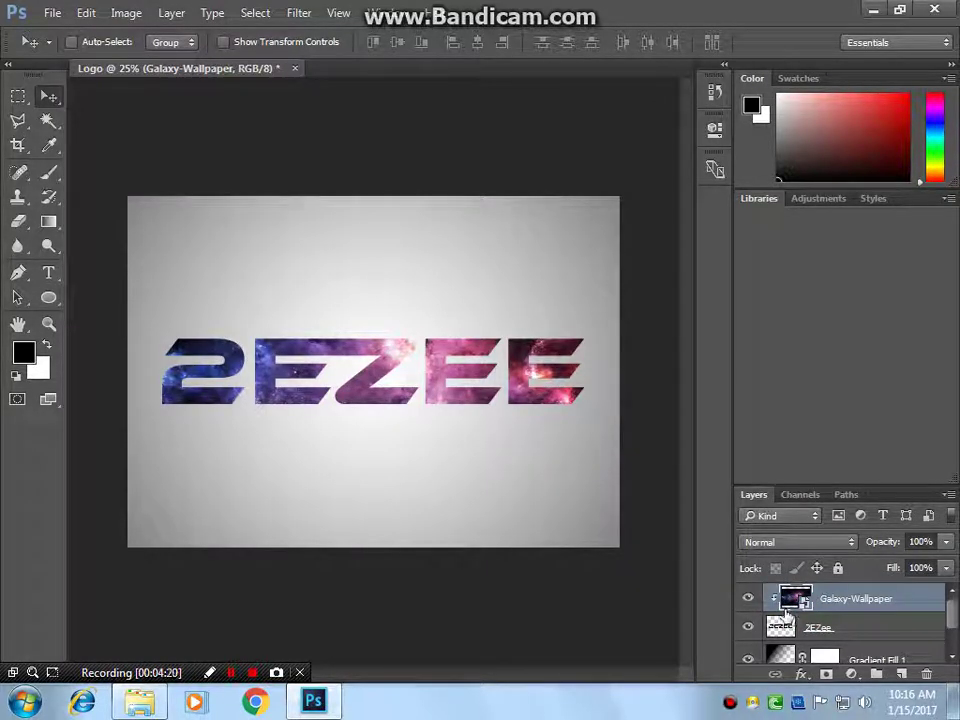
pyautogui.moveTo(431, 364)
pyautogui.mouseDown()
pyautogui.moveTo(425, 392)
pyautogui.moveTo(416, 324)
pyautogui.moveTo(424, 370)
pyautogui.mouseUp()
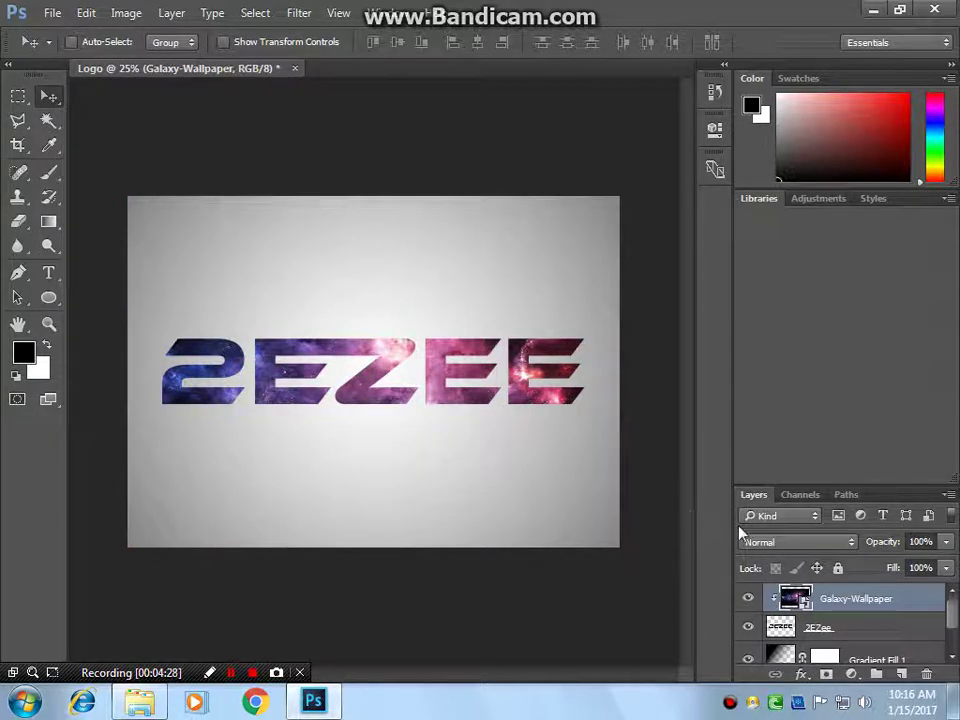
pyautogui.moveTo(422, 388)
pyautogui.mouseDown()
pyautogui.moveTo(411, 317)
pyautogui.moveTo(396, 371)
pyautogui.moveTo(424, 392)
pyautogui.moveTo(420, 420)
pyautogui.moveTo(421, 410)
pyautogui.mouseUp()
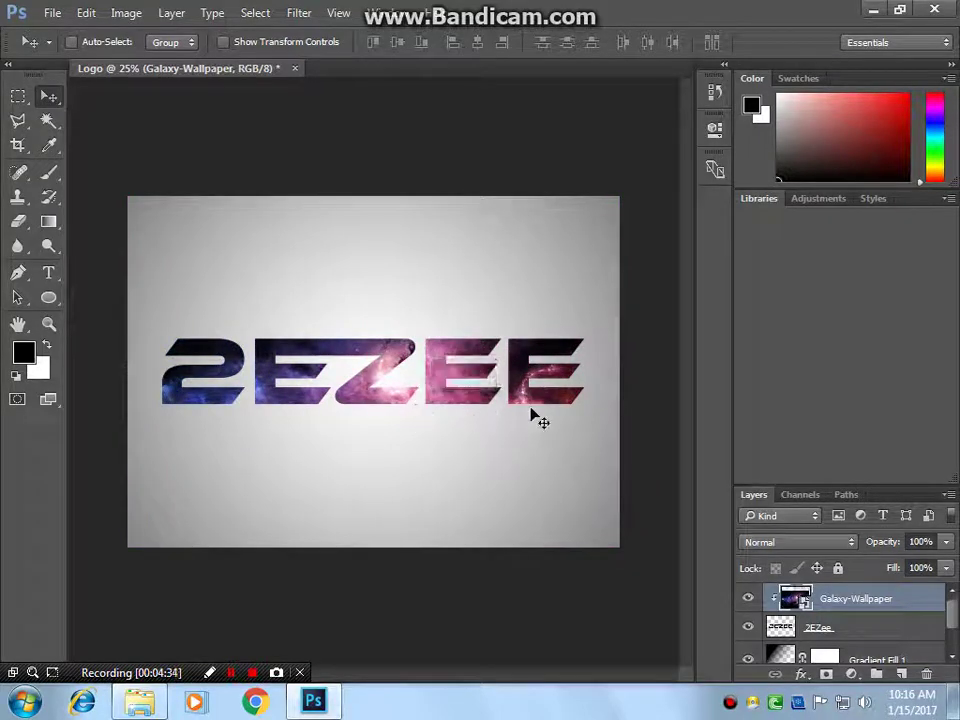
pyautogui.moveTo(505, 405); pyautogui.dragTo(462, 348)
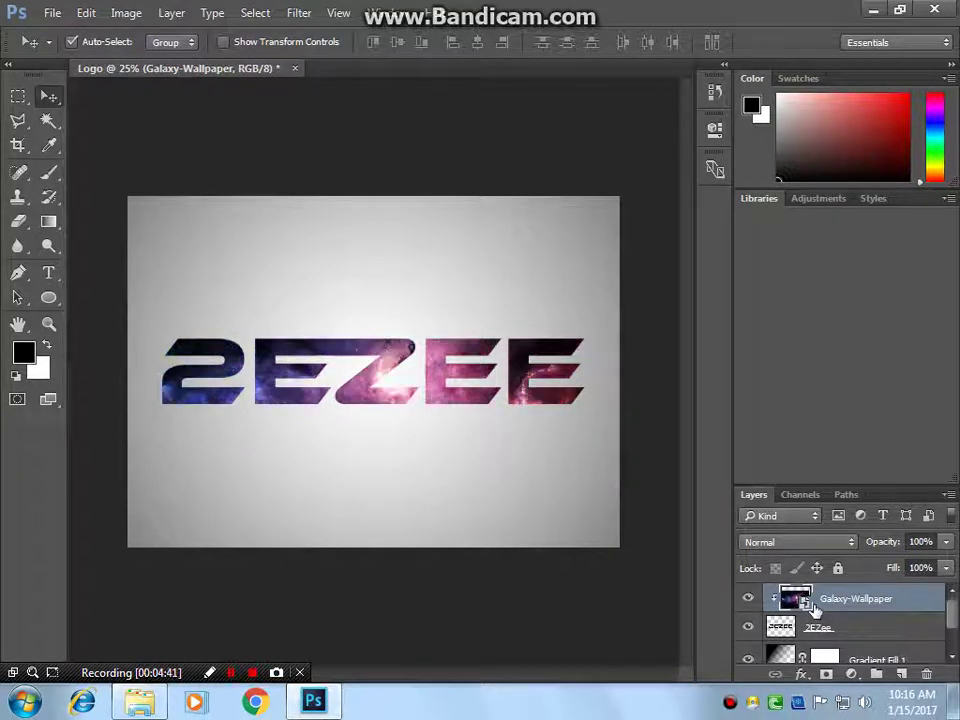
pyautogui.press('Delete')
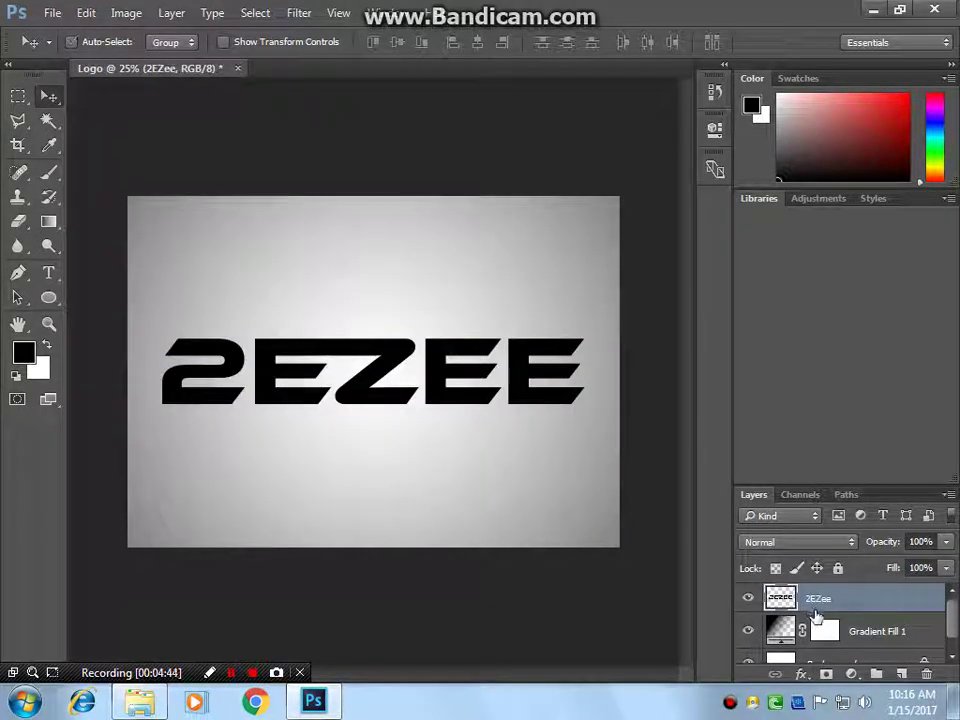
# Drag the HyperBEAST image from Downloads into the logo, shift it left, stretch it wider, and commit.
pyautogui.click(140, 702)
pyautogui.moveTo(313, 280)
pyautogui.mouseDown()
pyautogui.moveTo(283, 648)
pyautogui.moveTo(350, 407)
pyautogui.mouseUp()
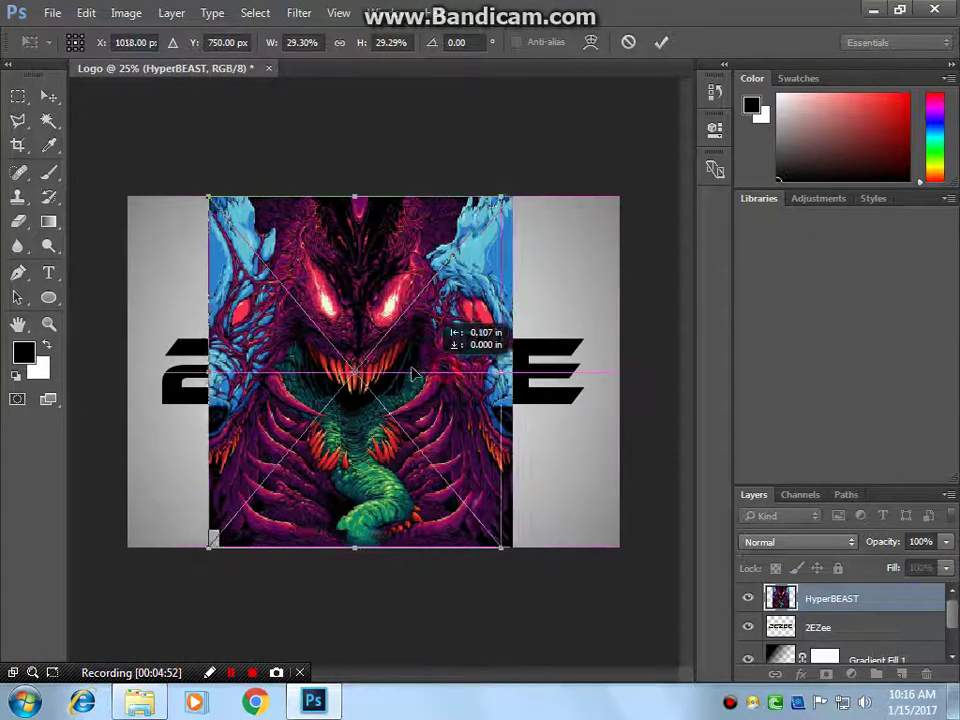
pyautogui.moveTo(422, 375); pyautogui.dragTo(357, 372)
pyautogui.moveTo(455, 371); pyautogui.dragTo(583, 364)
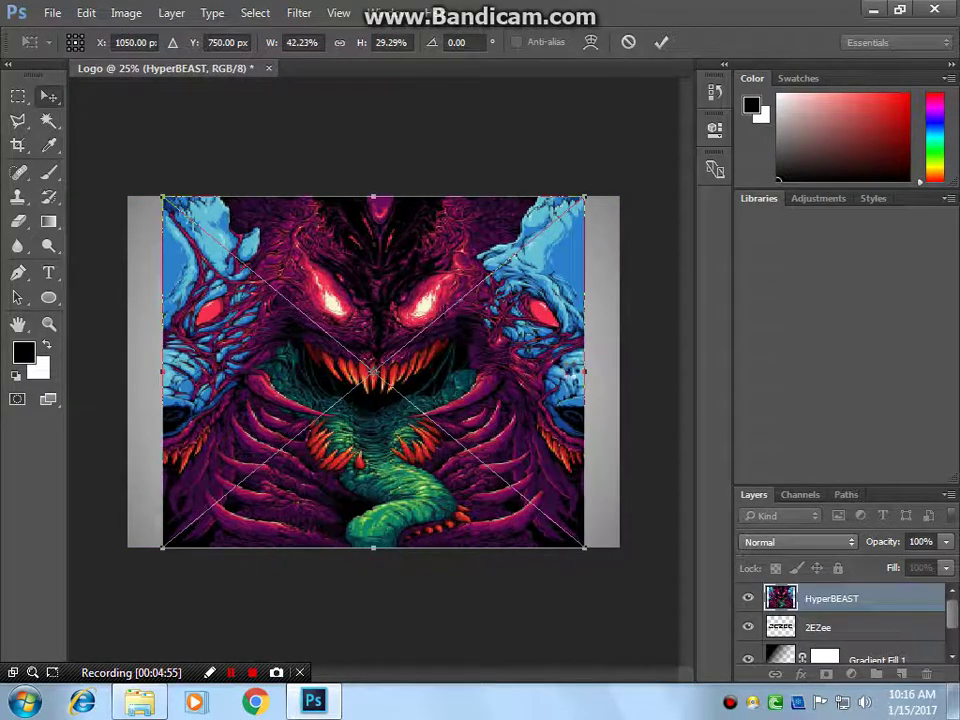
pyautogui.press('Return')
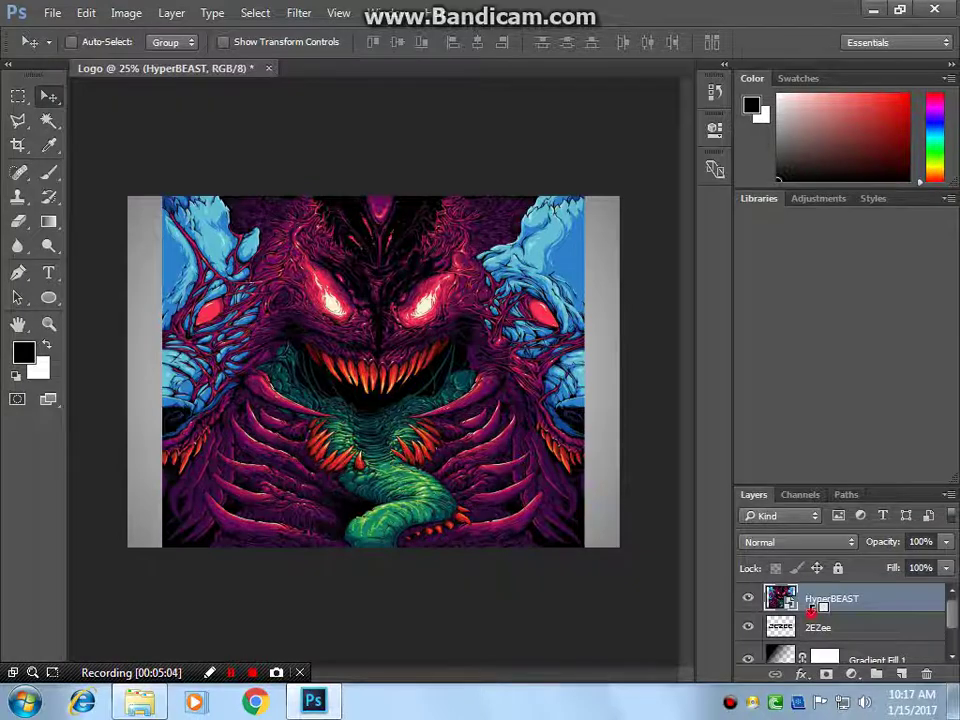
# Clip HyperBEAST to the 2EZEE text, merge both layers with Ctrl+E, and nudge the logo higher.
pyautogui.keyDown('alt'); pyautogui.click(812, 607); pyautogui.keyUp('alt')
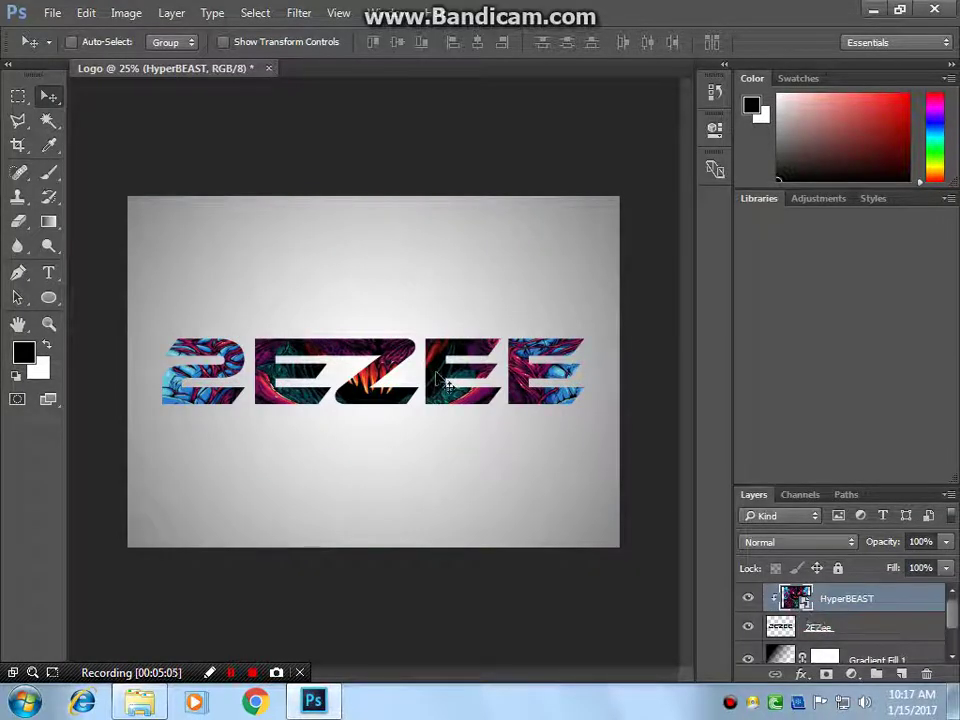
pyautogui.moveTo(390, 325); pyautogui.dragTo(437, 400)
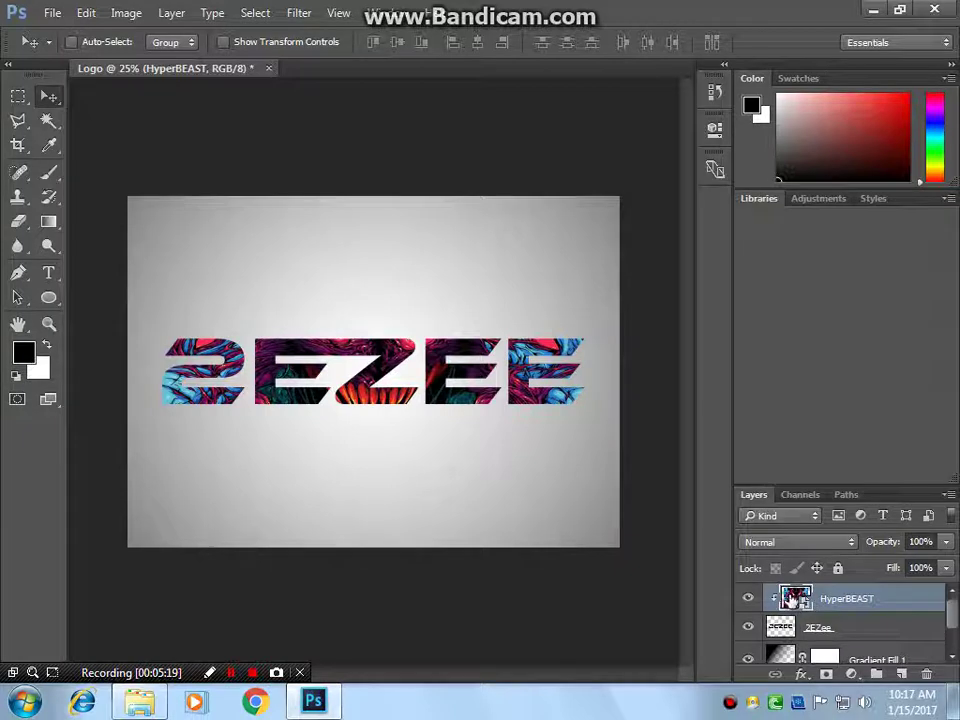
pyautogui.press('ctrl')
pyautogui.keyDown('ctrl'); pyautogui.click(851, 629); pyautogui.keyUp('ctrl')
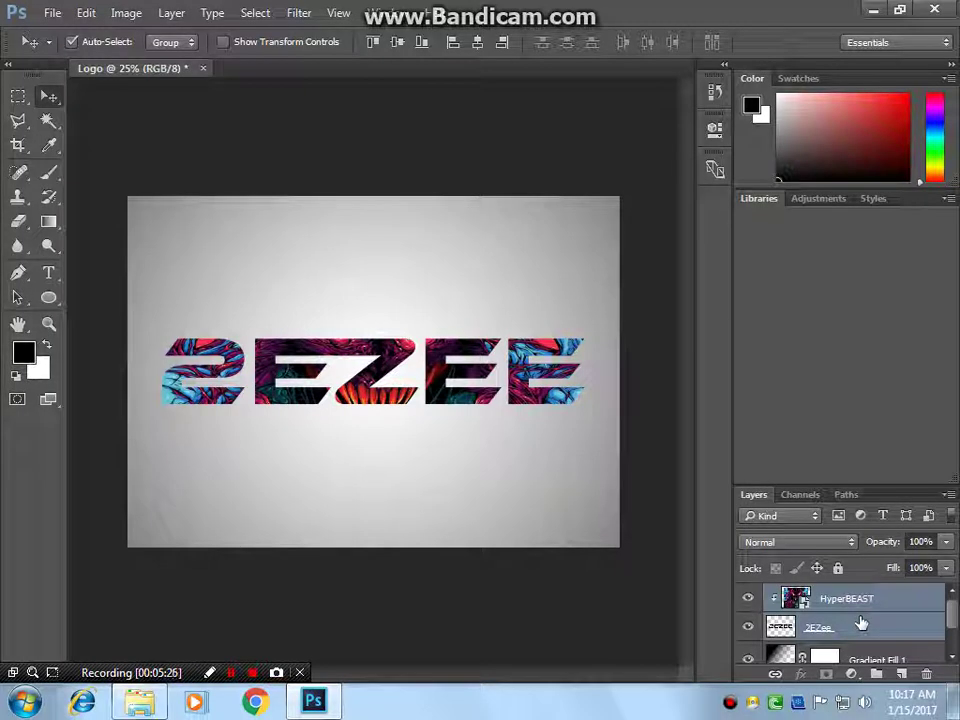
pyautogui.hotkey('ctrl', 'e')
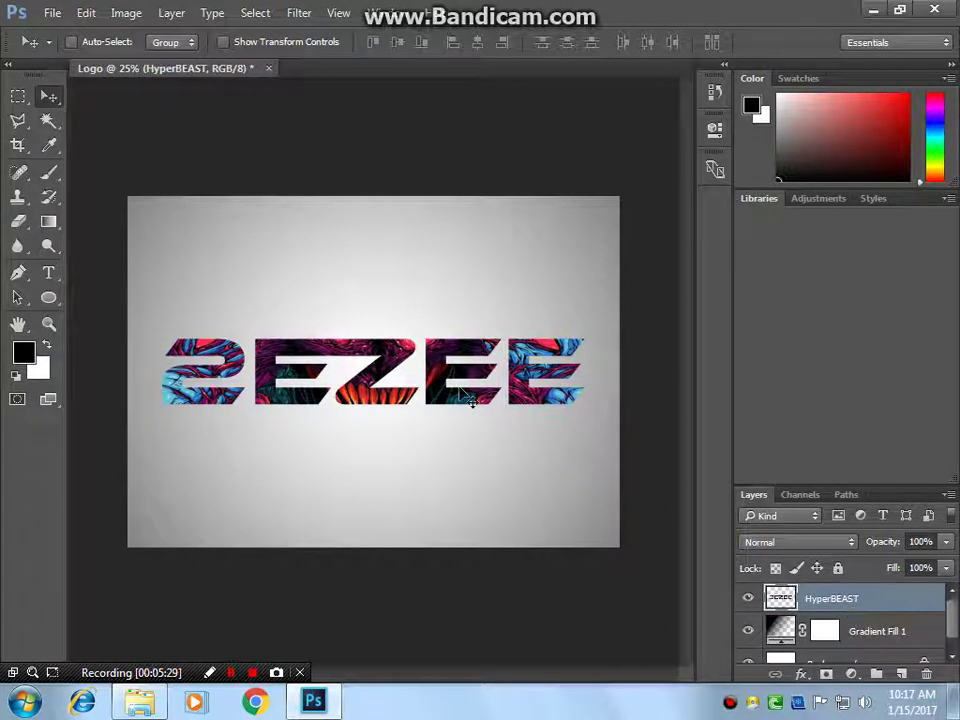
pyautogui.moveTo(436, 381); pyautogui.dragTo(434, 347)
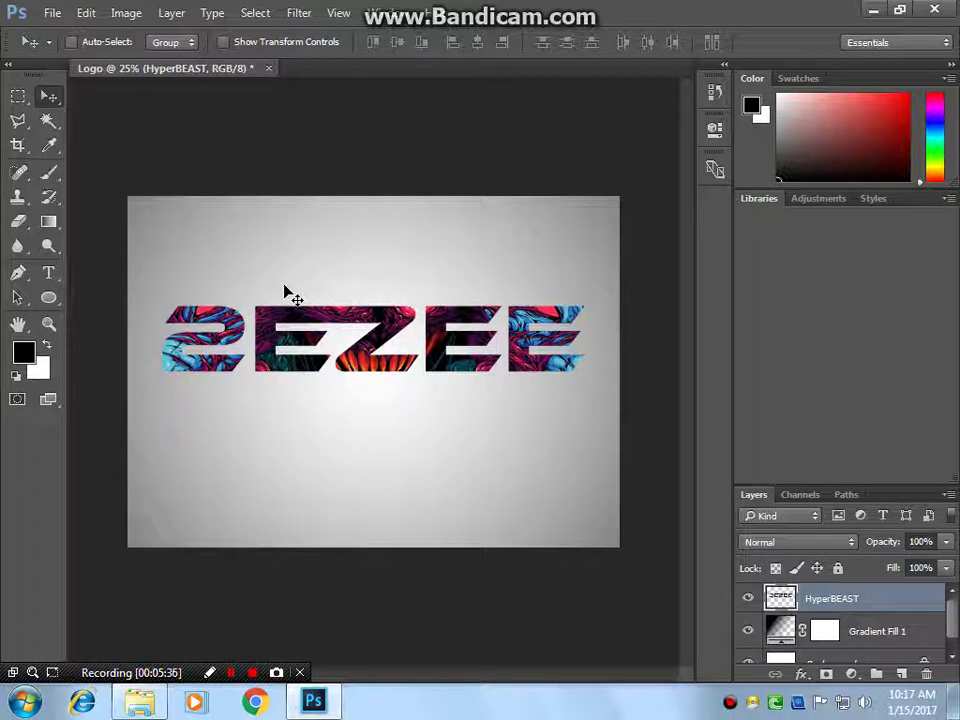
pyautogui.click(49, 272)
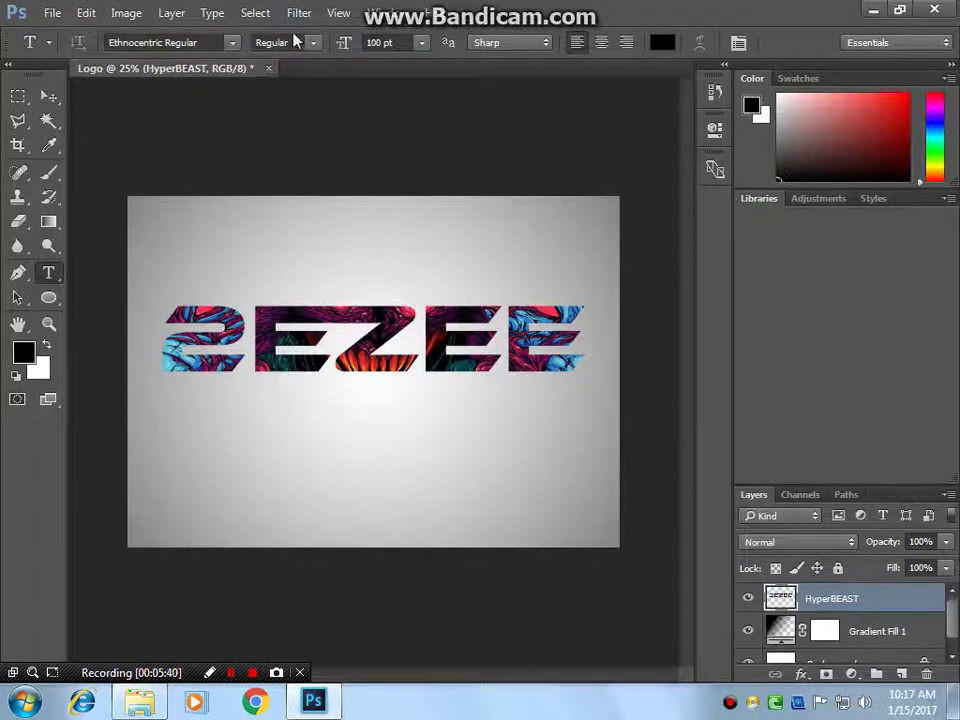
# Add the tagline 'TRAIN YOU IS OUR DUTY' below the logo in Fingbanger Regular, 24 pt.
pyautogui.click(421, 43)
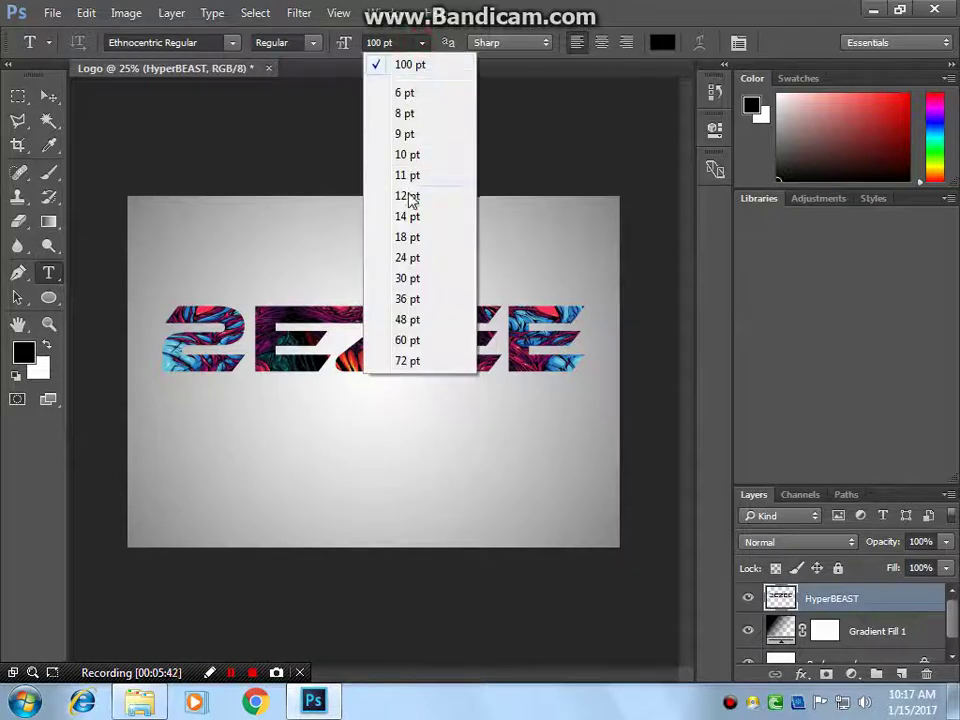
pyautogui.click(407, 258)
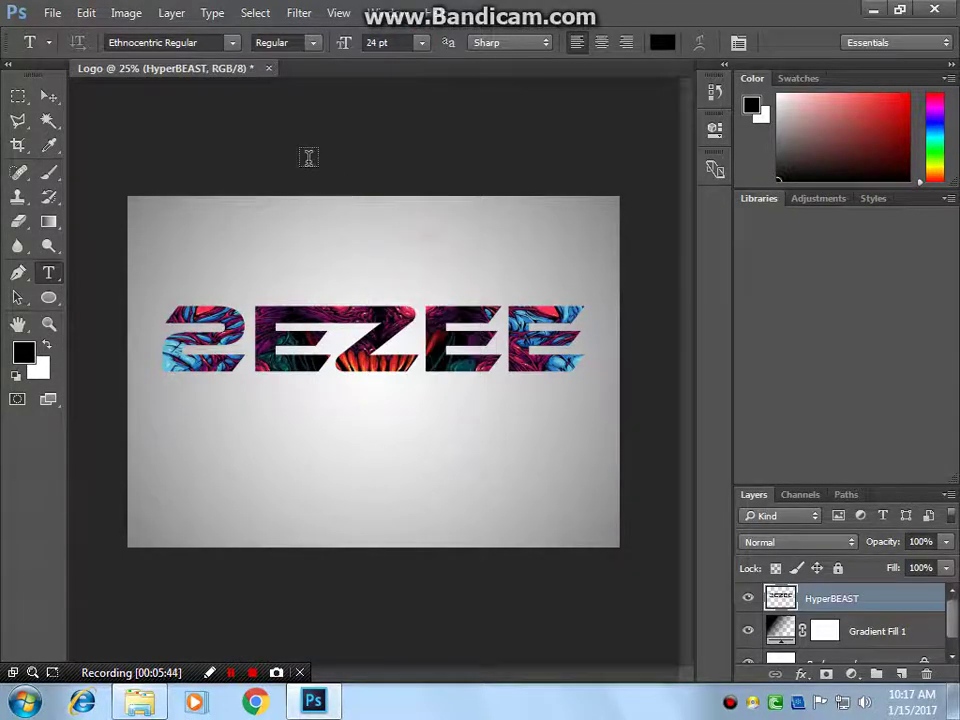
pyautogui.click(232, 42)
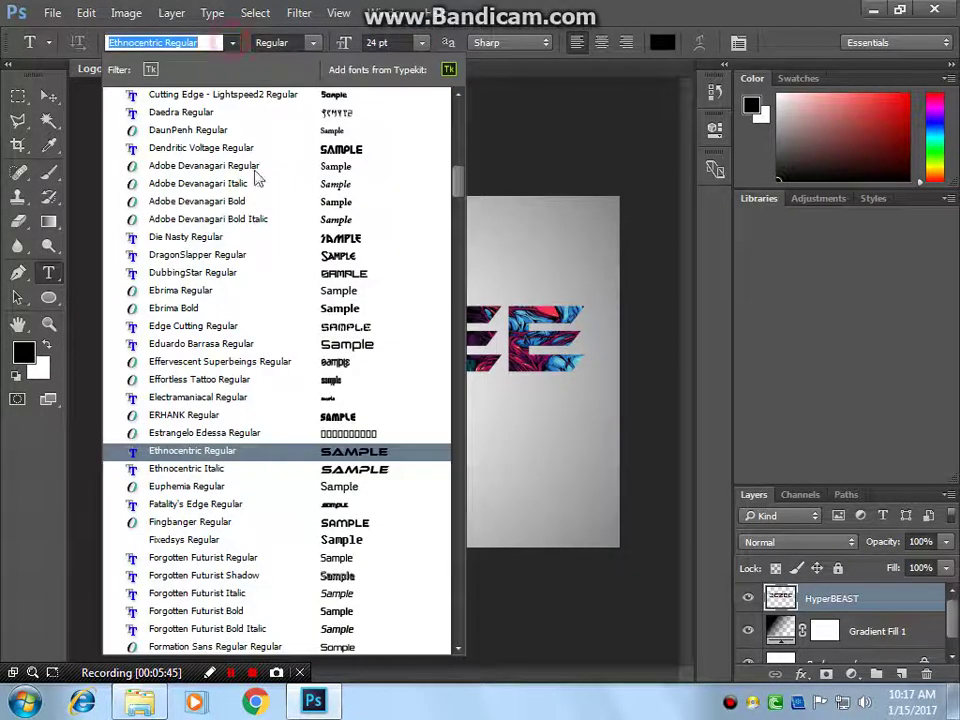
pyautogui.click(326, 521)
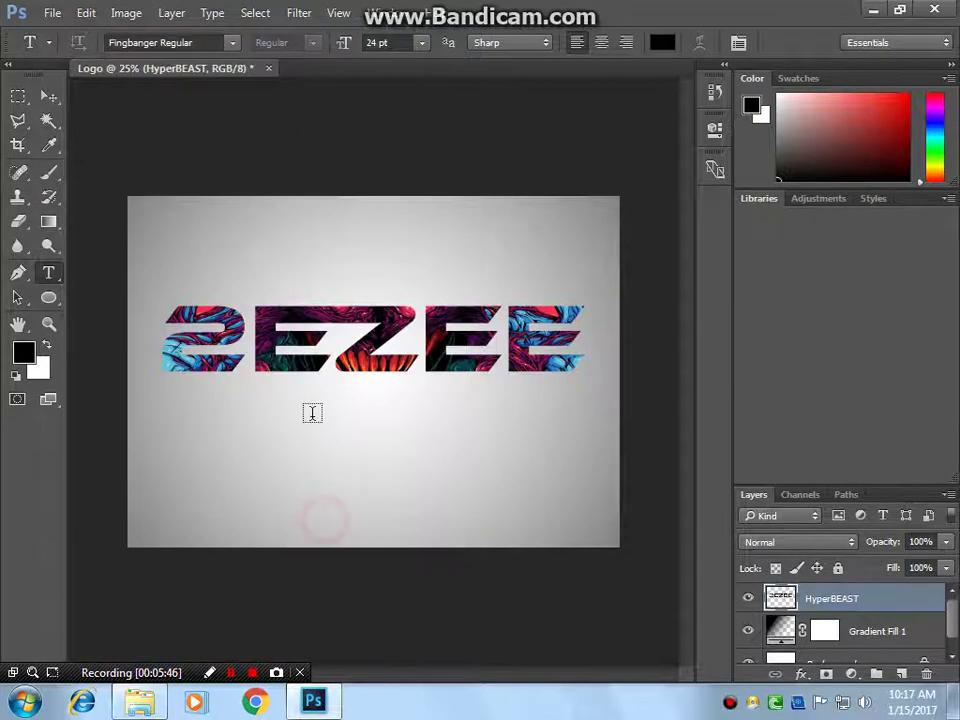
pyautogui.click(234, 409)
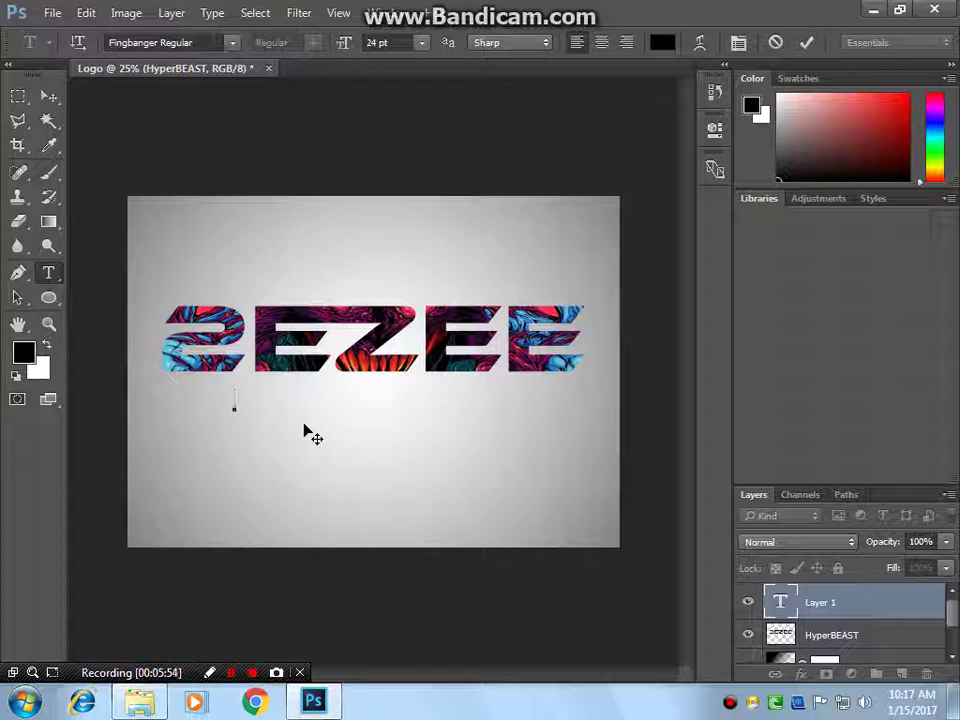
pyautogui.write('TR')
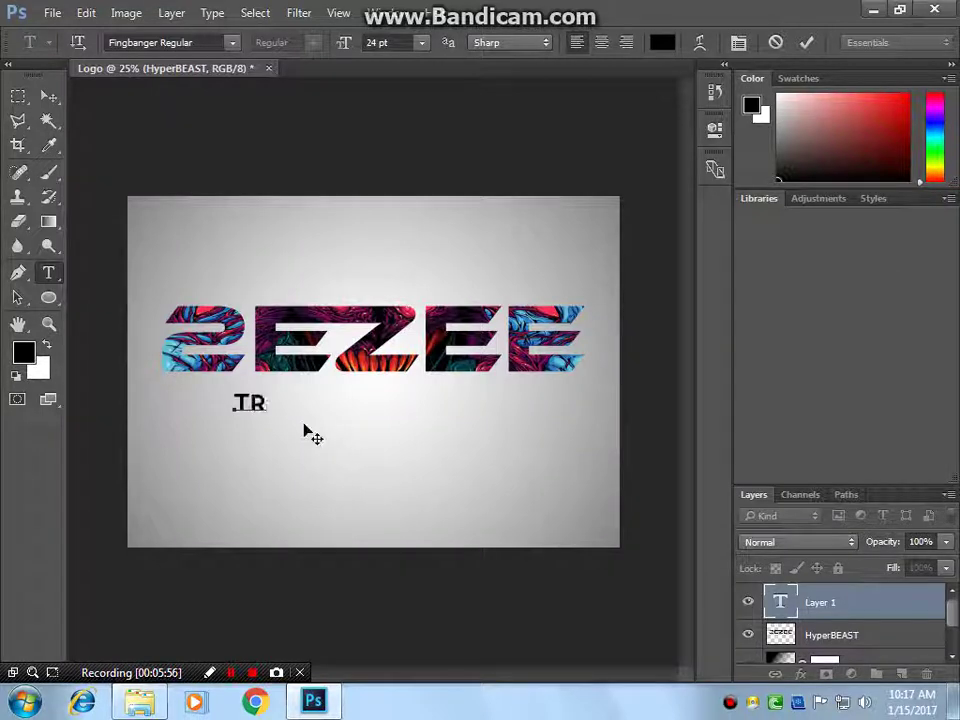
pyautogui.write('AIN YOU')
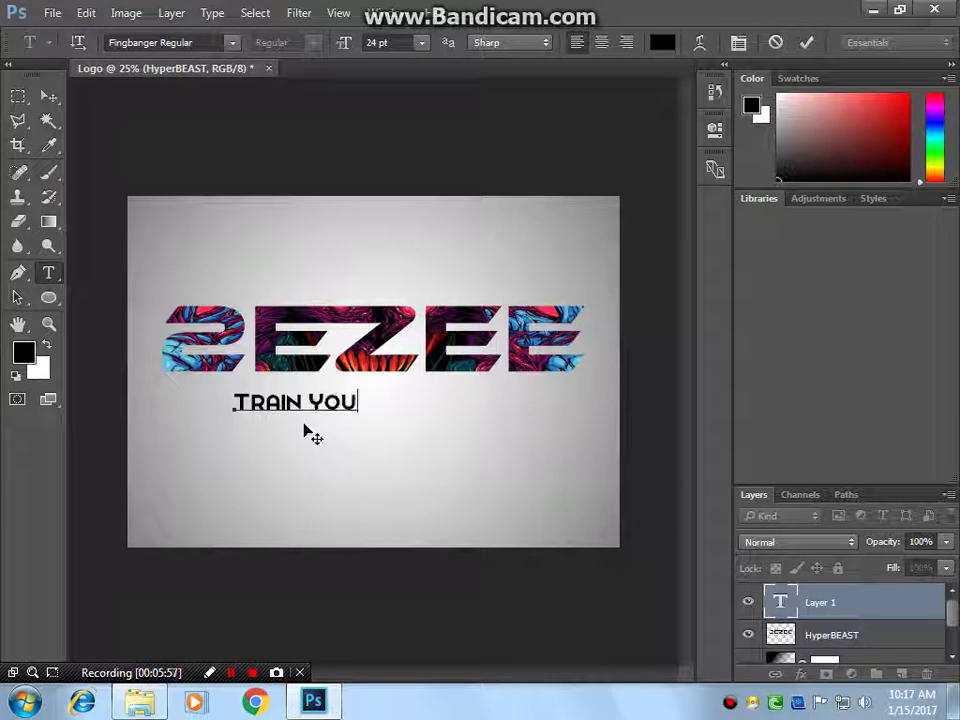
pyautogui.write(' IS ')
pyautogui.write('OUR D')
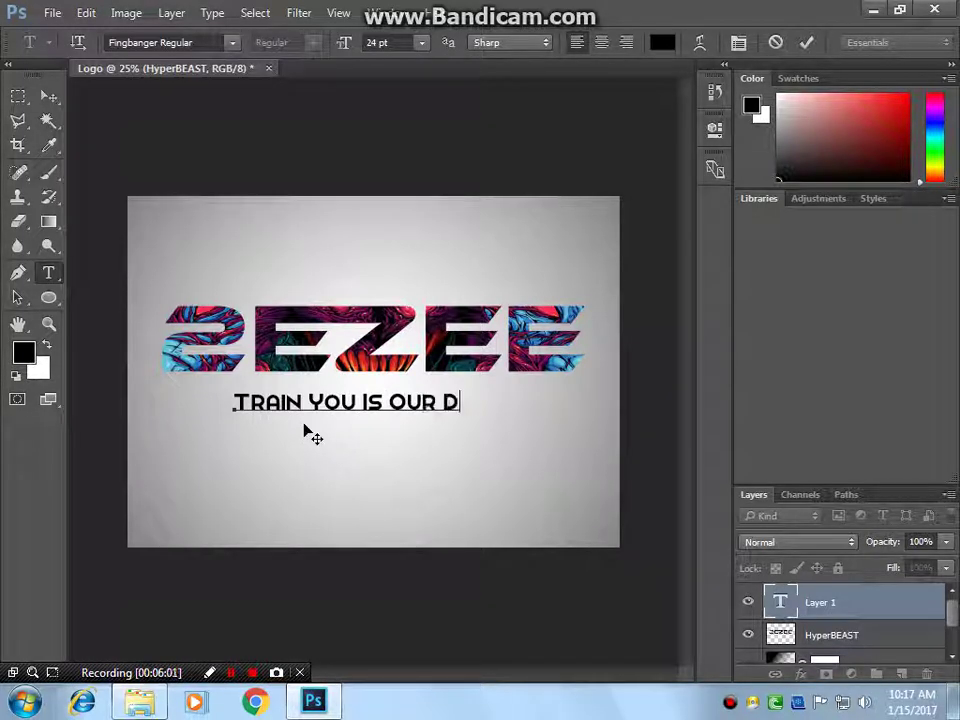
pyautogui.write('UT')
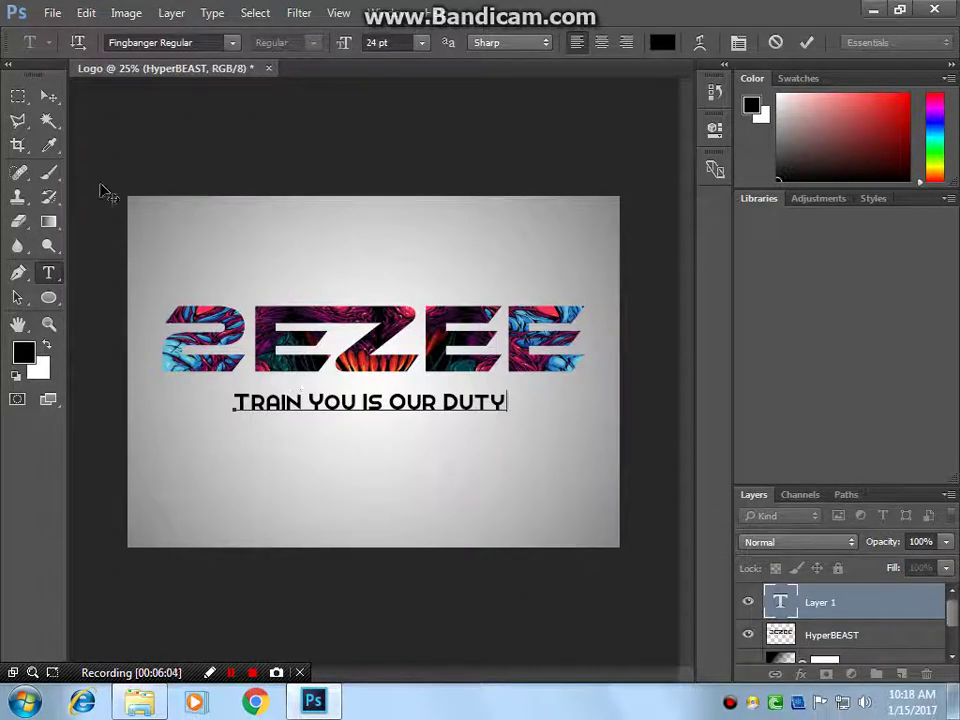
pyautogui.click(49, 96)
# Nudge the tagline up beneath the logo, dismiss the Windows colour-scheme prompt, and minimise Photoshop.
pyautogui.moveTo(366, 403); pyautogui.dragTo(365, 396)
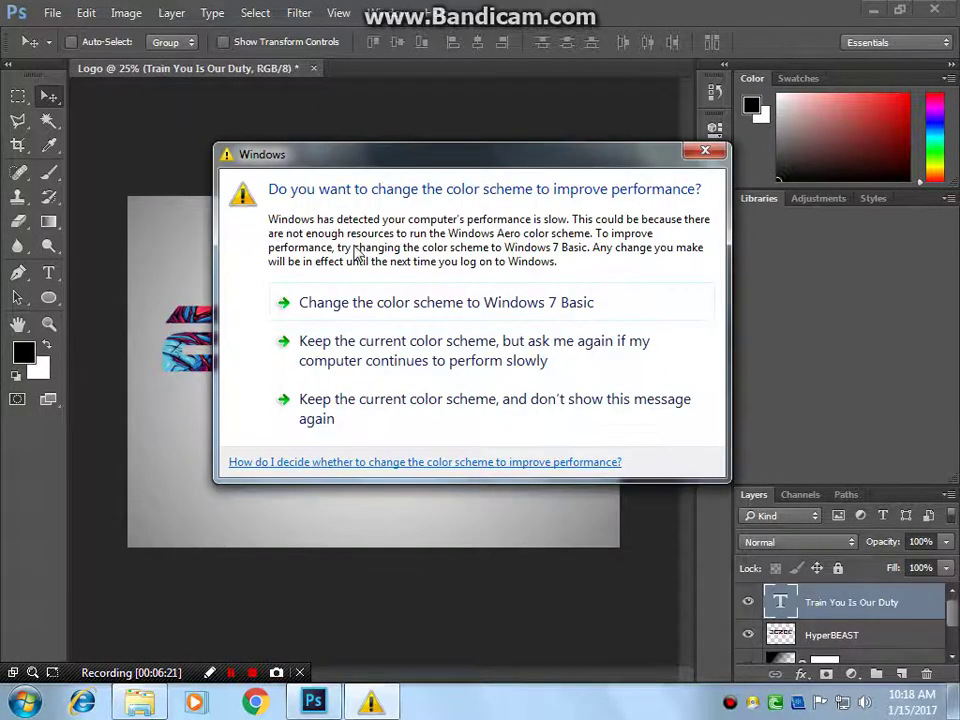
pyautogui.click(703, 151)
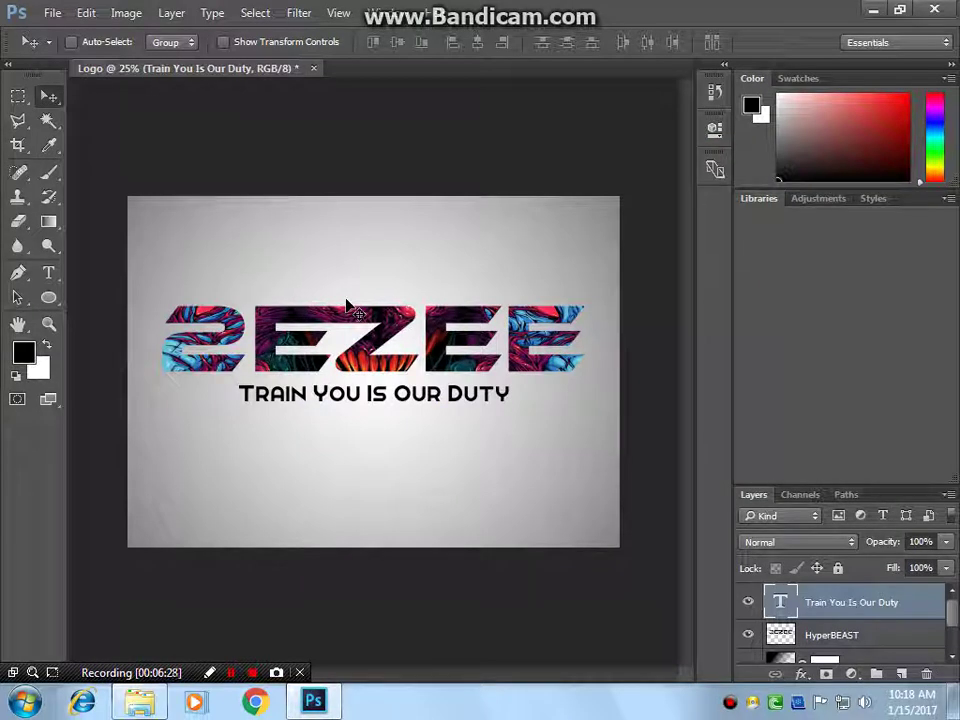
pyautogui.click(872, 9)
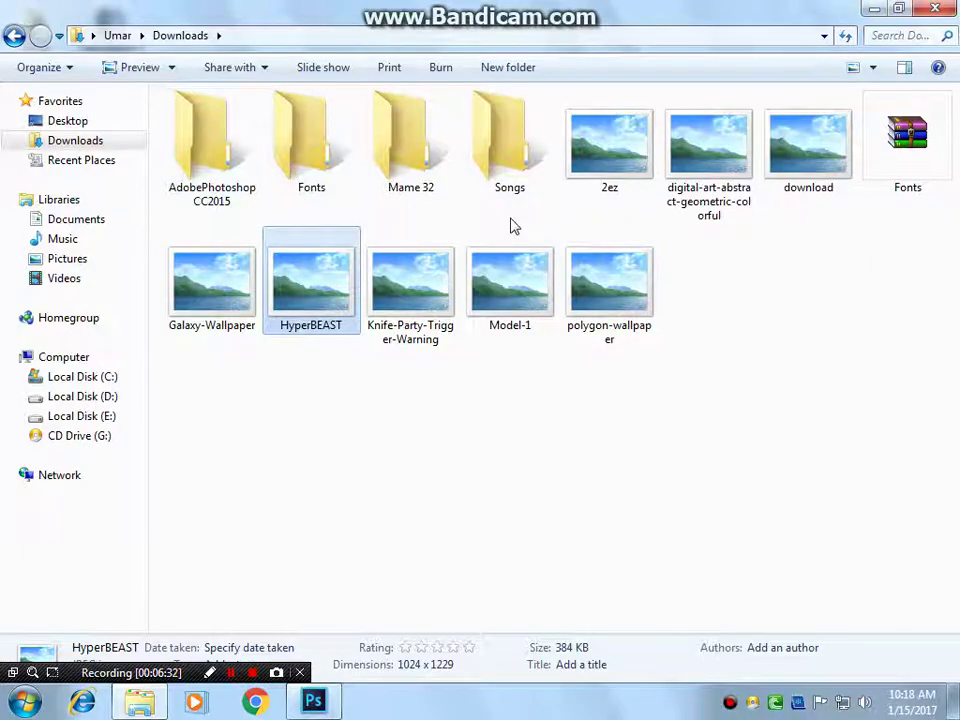
# Browse the Fonts folder in Downloads and select all its font files.
pyautogui.click(717, 274)
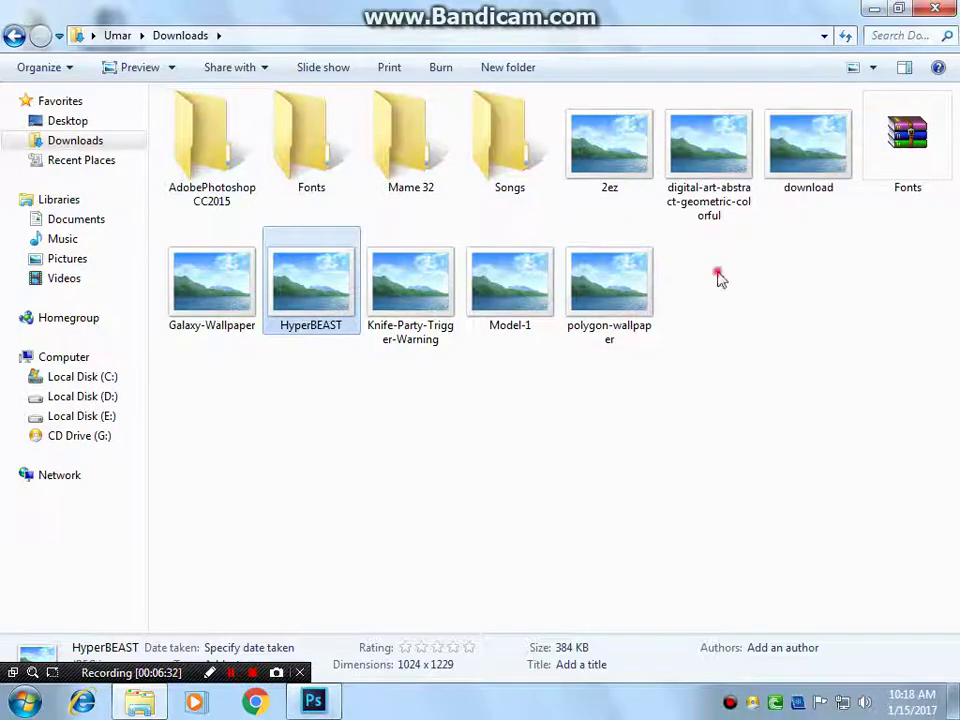
pyautogui.rightClick(887, 165)
pyautogui.click(729, 274)
pyautogui.doubleClick(322, 167)
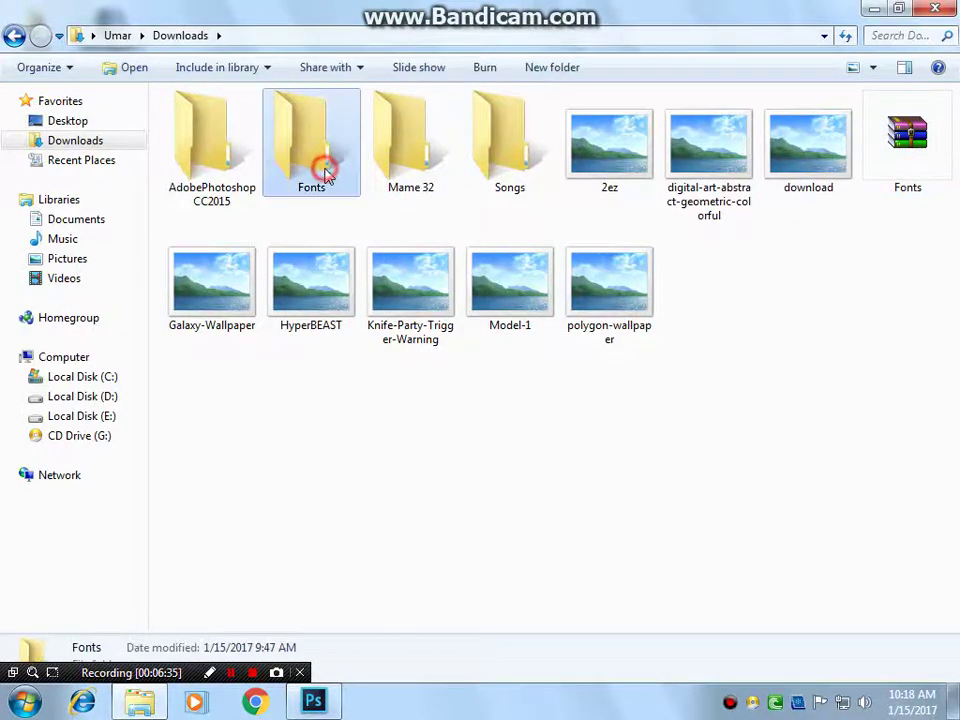
pyautogui.click(14, 35)
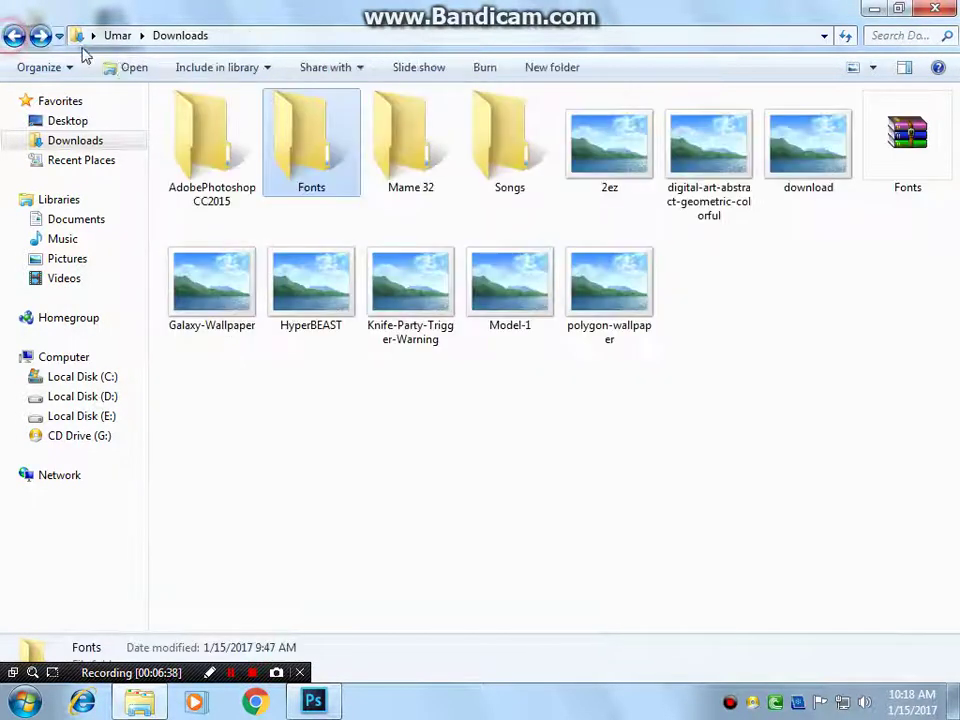
pyautogui.click(279, 145)
pyautogui.doubleClick(279, 145)
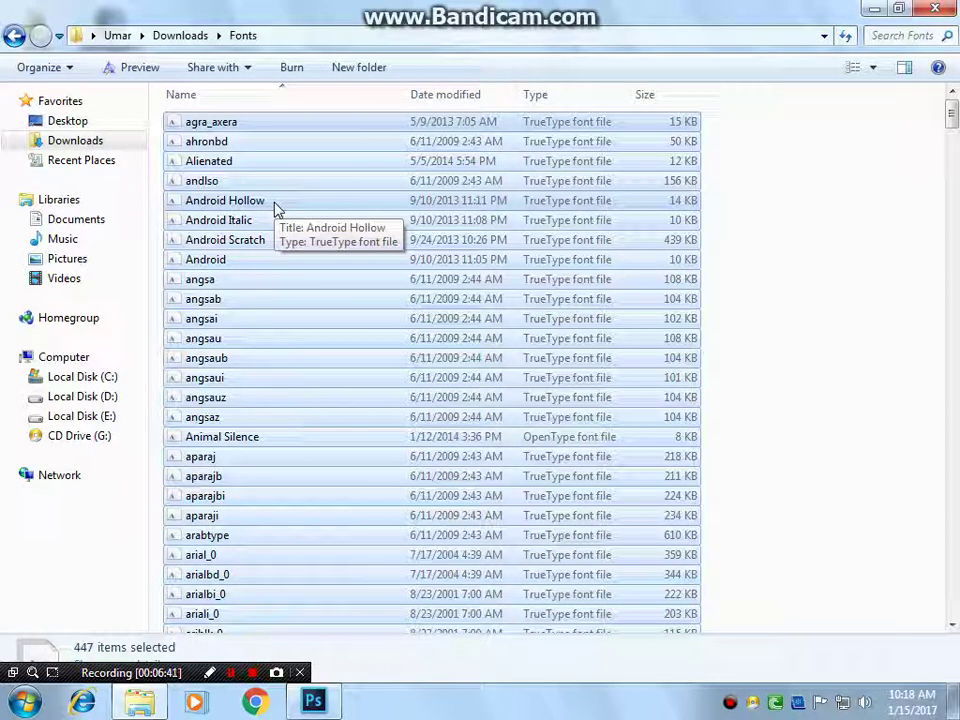
pyautogui.click(97, 382)
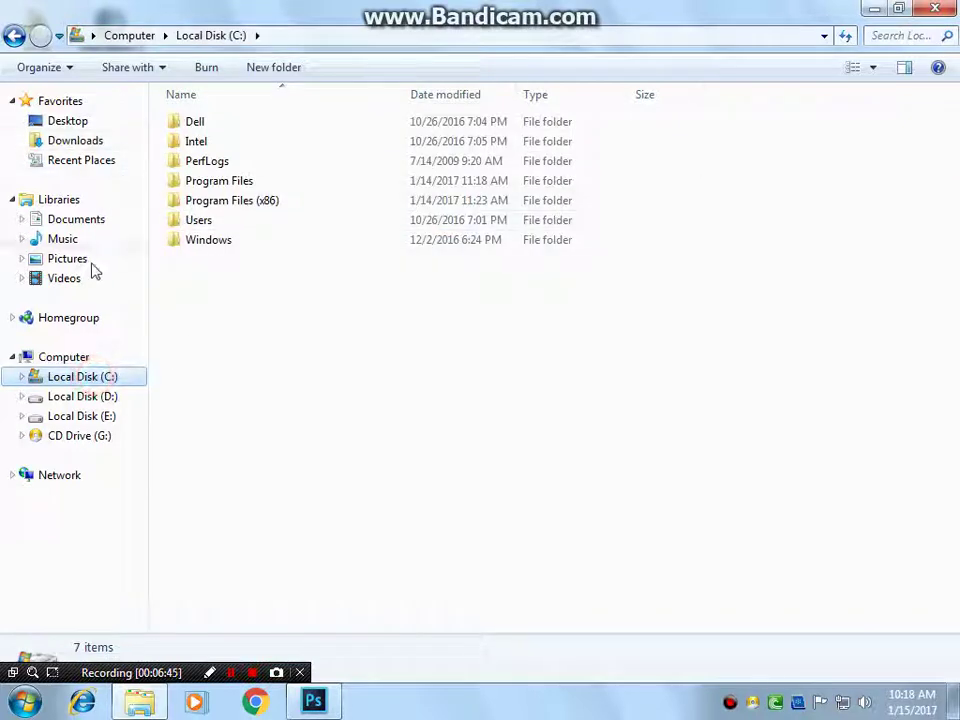
pyautogui.click(75, 141)
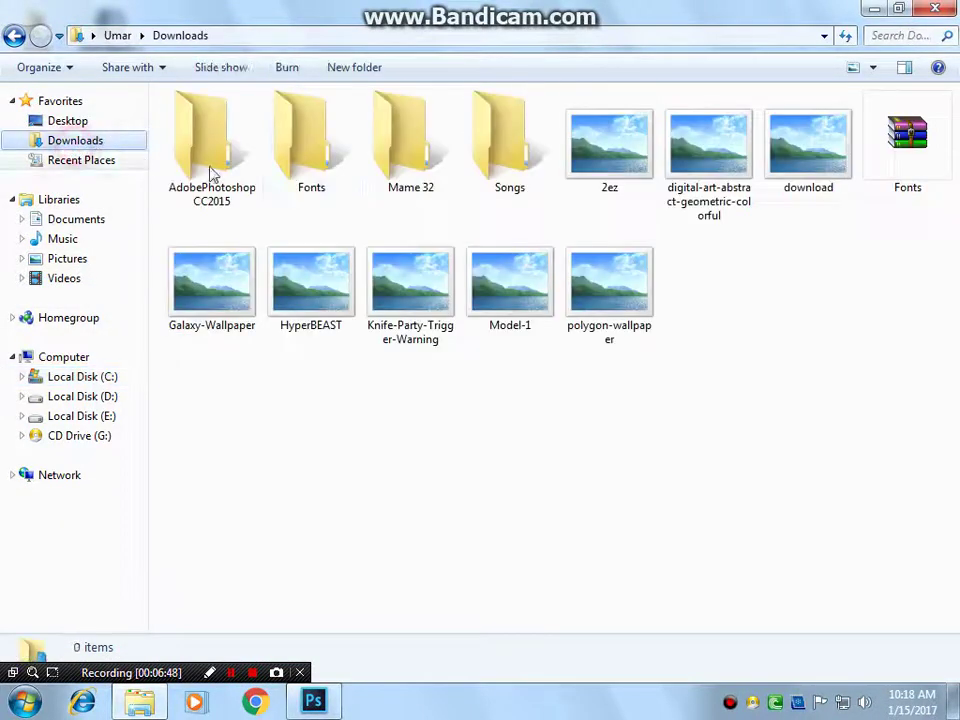
pyautogui.doubleClick(312, 162)
pyautogui.hotkey('ctrl', 'a')
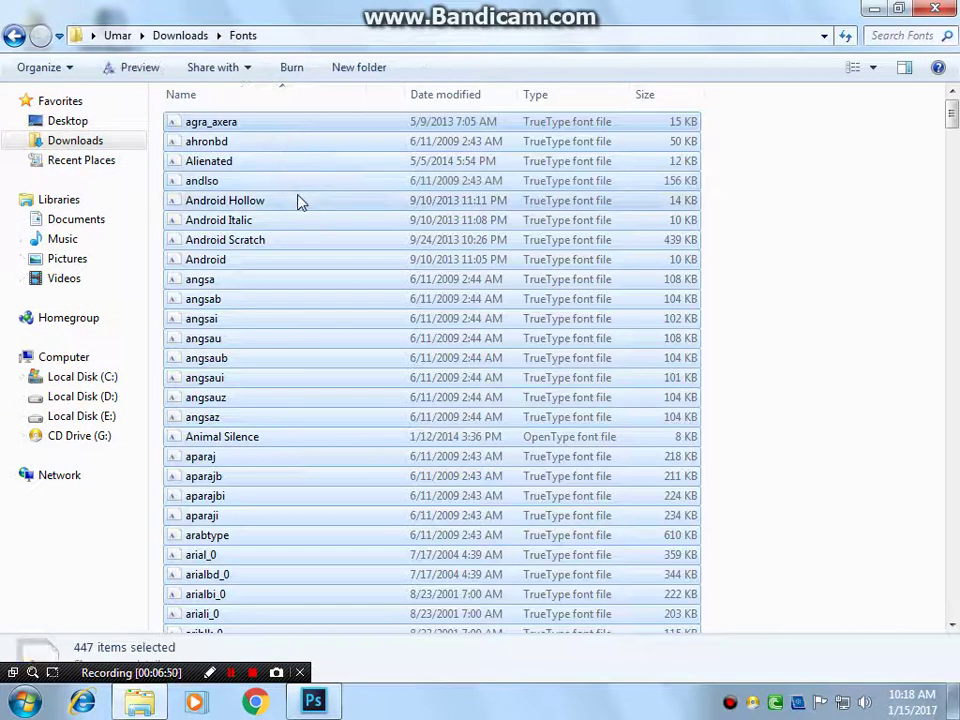
pyautogui.click(16, 40)
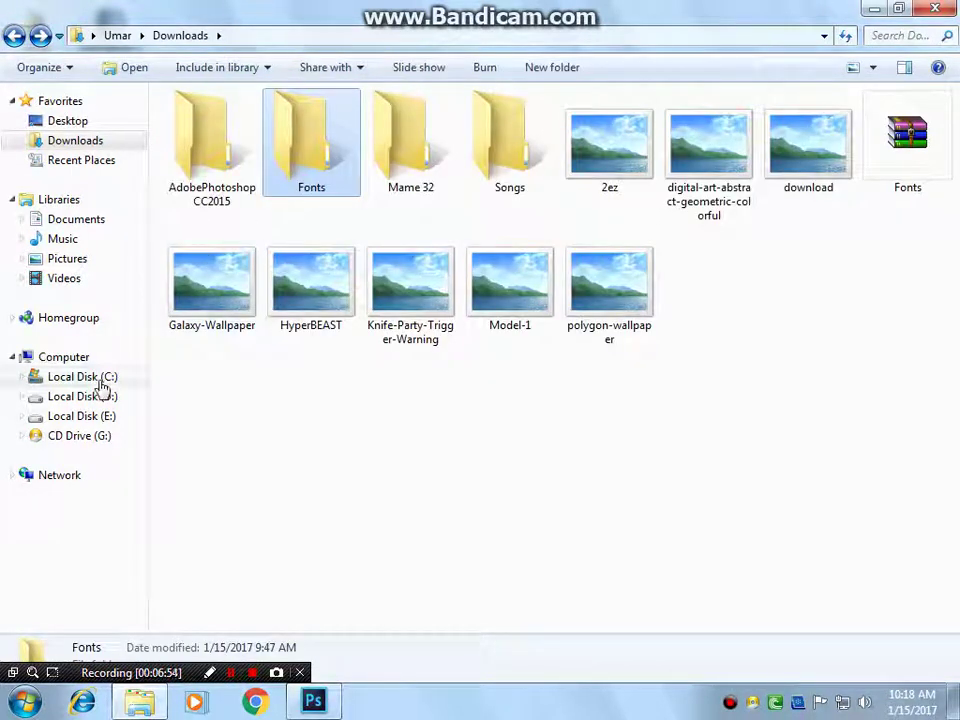
# Check the installed fonts in C:\Windows\Fonts, close Explorer, and bring Photoshop back.
pyautogui.click(70, 377)
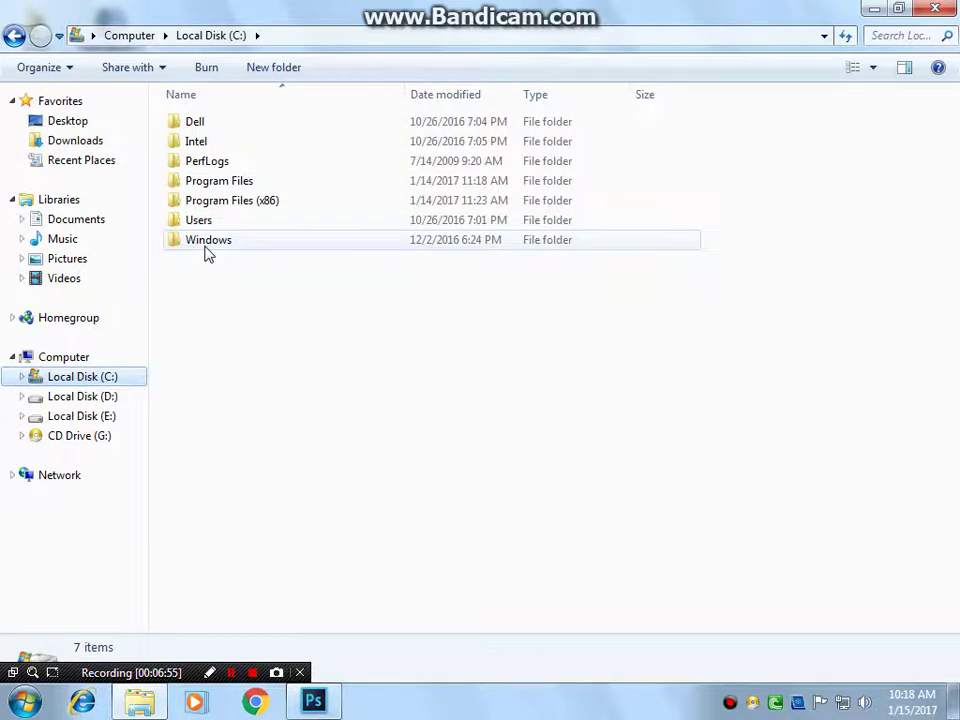
pyautogui.doubleClick(207, 246)
pyautogui.click(205, 398)
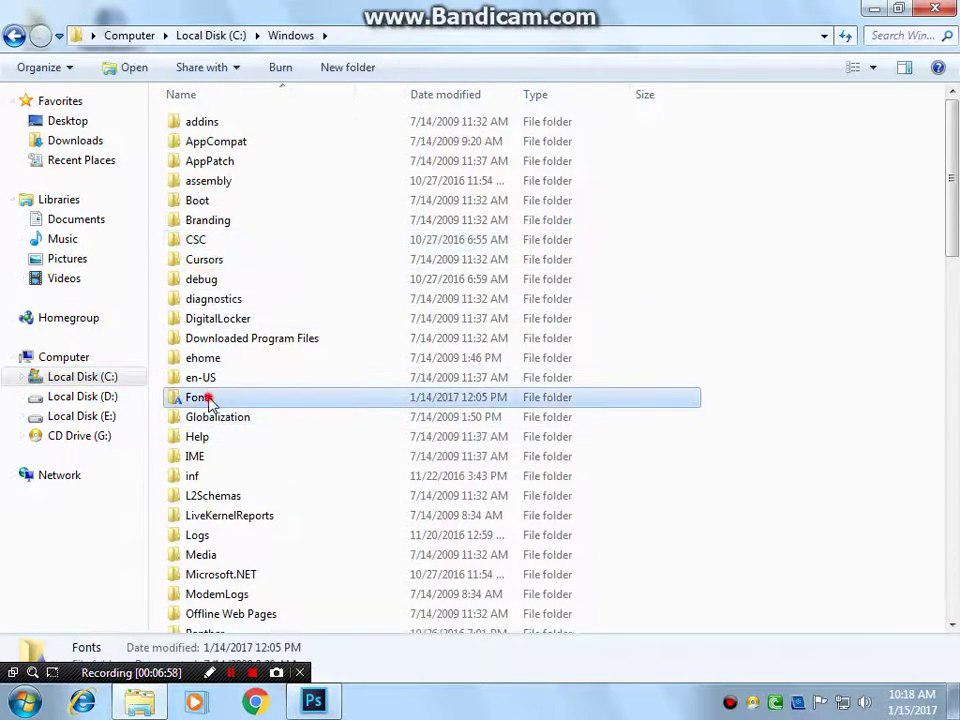
pyautogui.doubleClick(208, 398)
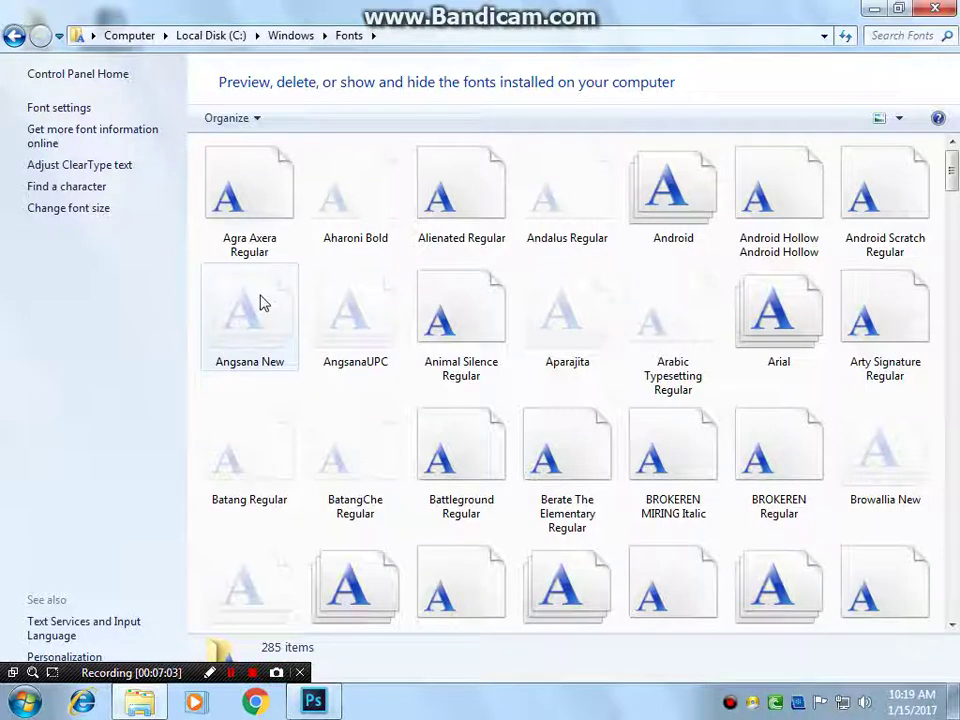
pyautogui.click(950, 8)
pyautogui.click(443, 175)
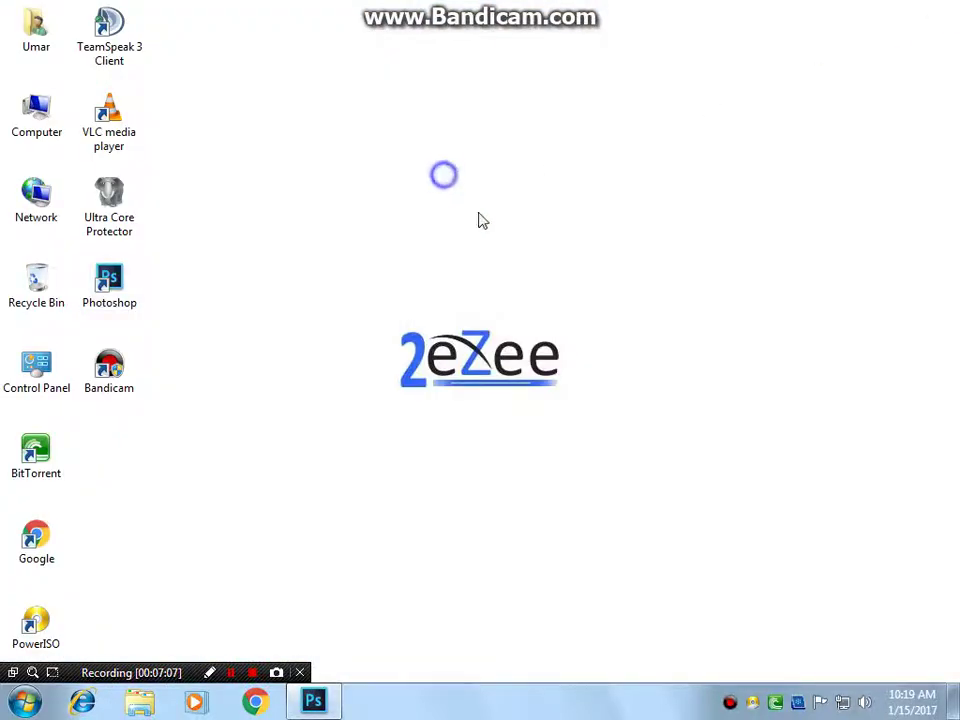
pyautogui.click(481, 222)
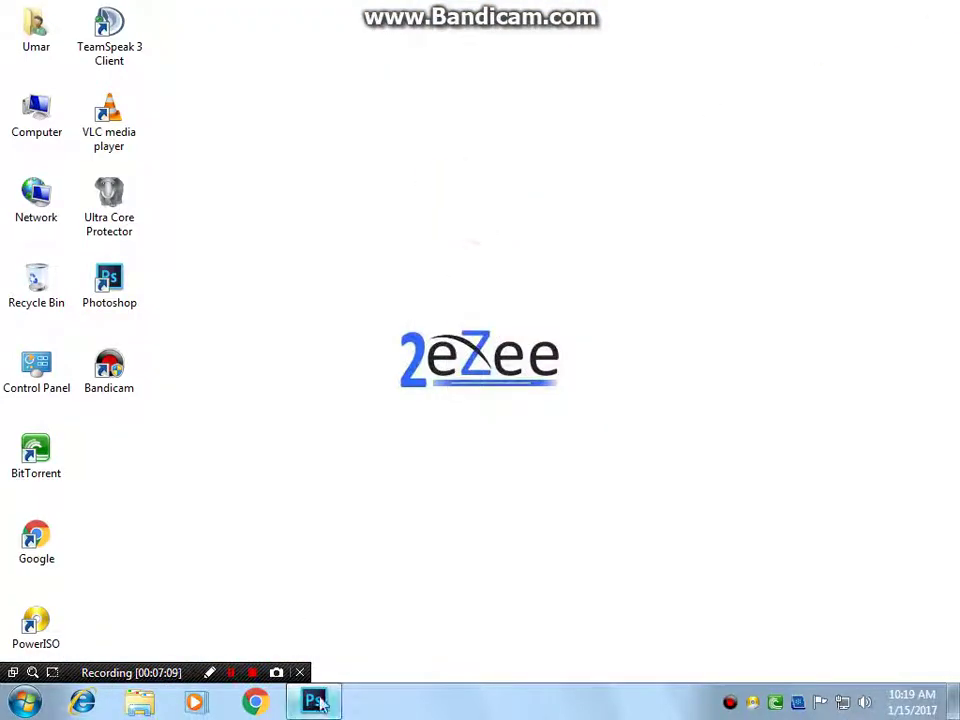
pyautogui.click(313, 701)
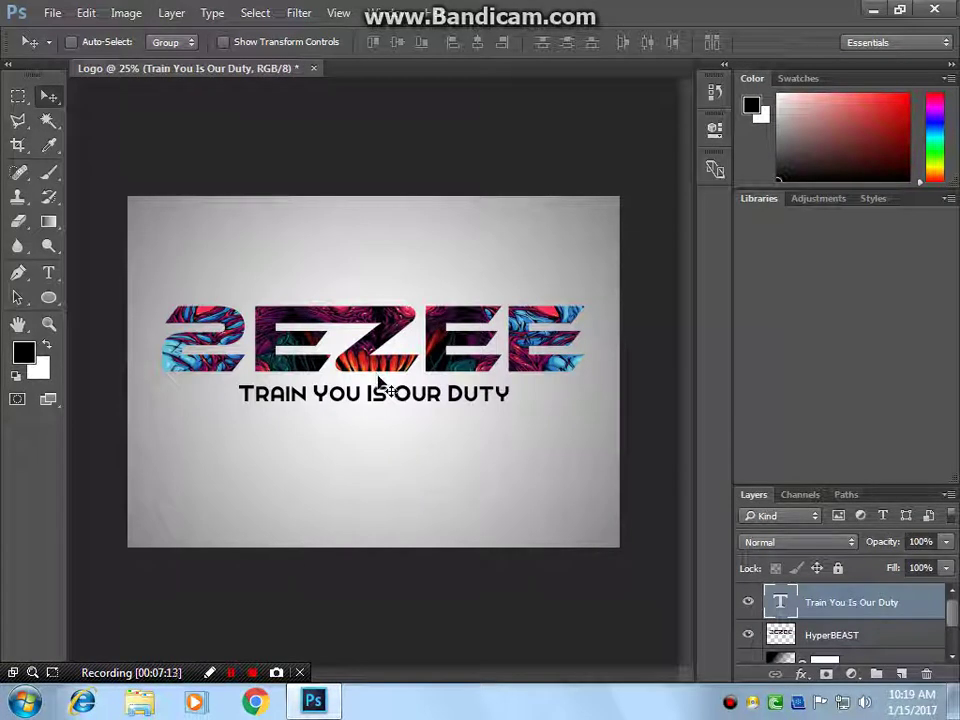
# Reposition the tagline and the HyperBEAST 2EZEE logo so the tagline sits centred below it.
pyautogui.scroll(-2, 788, 608)
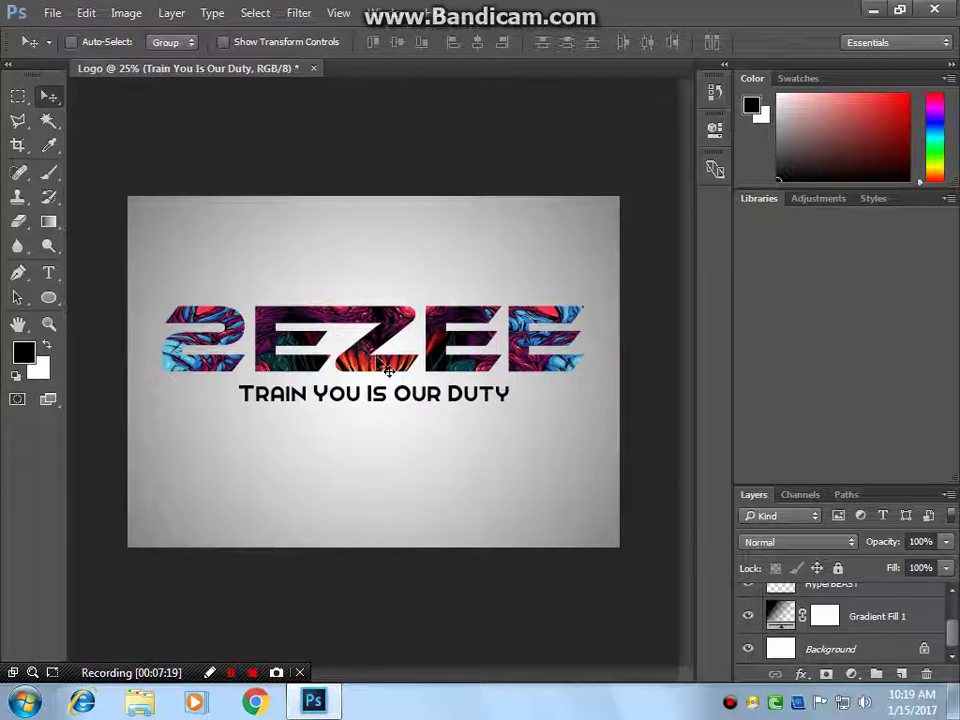
pyautogui.moveTo(334, 343)
pyautogui.mouseDown()
pyautogui.moveTo(383, 345)
pyautogui.moveTo(390, 426)
pyautogui.mouseUp()
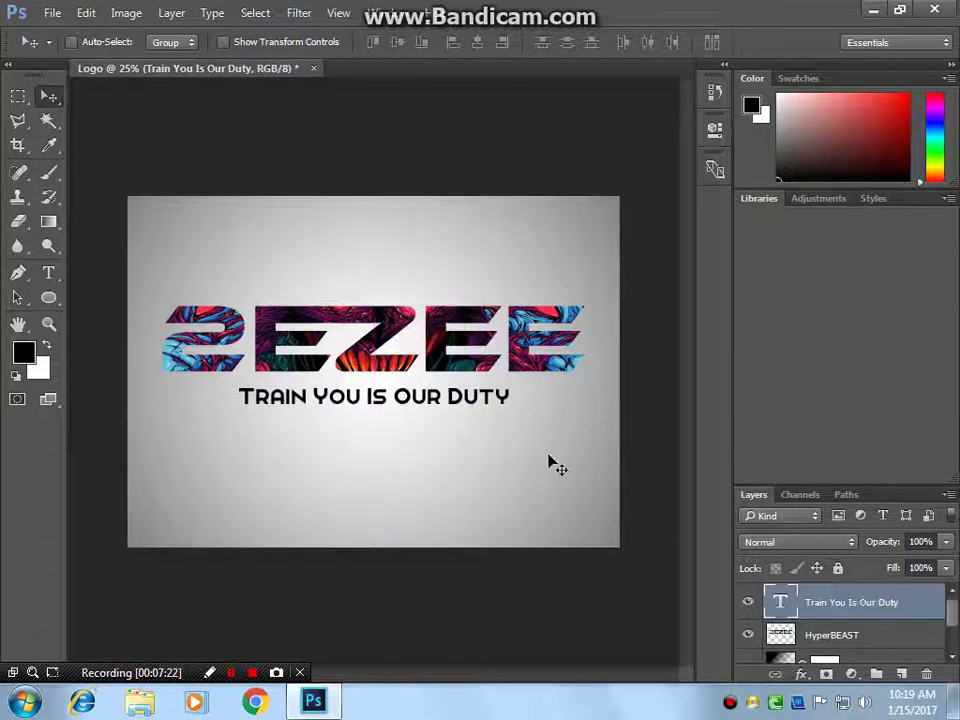
pyautogui.hotkey('alt', '[')
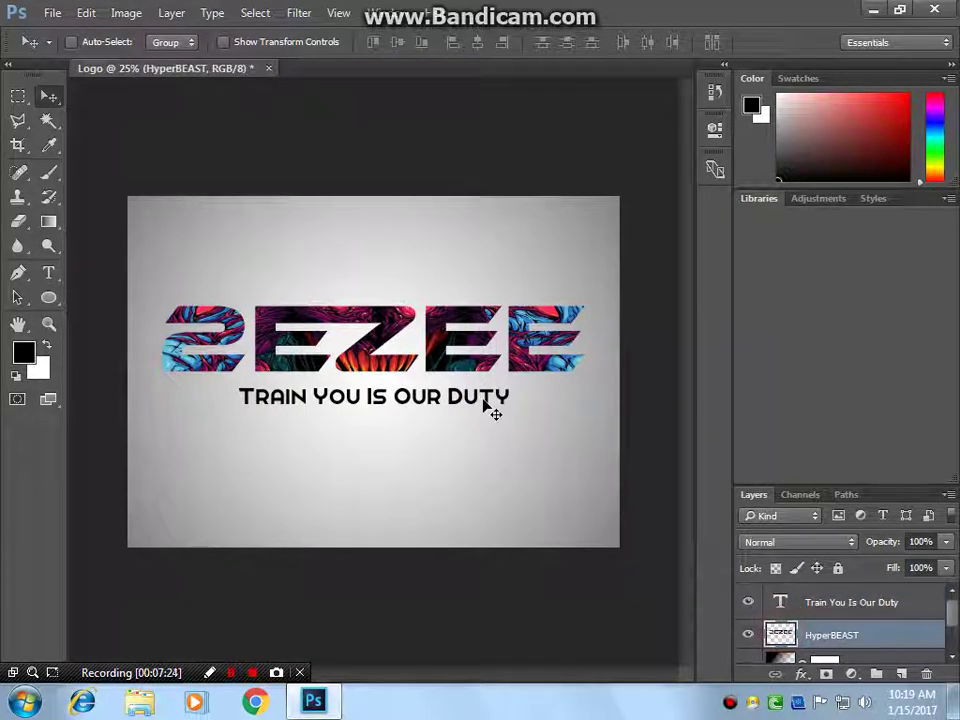
pyautogui.moveTo(445, 366)
pyautogui.mouseDown()
pyautogui.moveTo(422, 352)
pyautogui.moveTo(432, 357)
pyautogui.mouseUp()
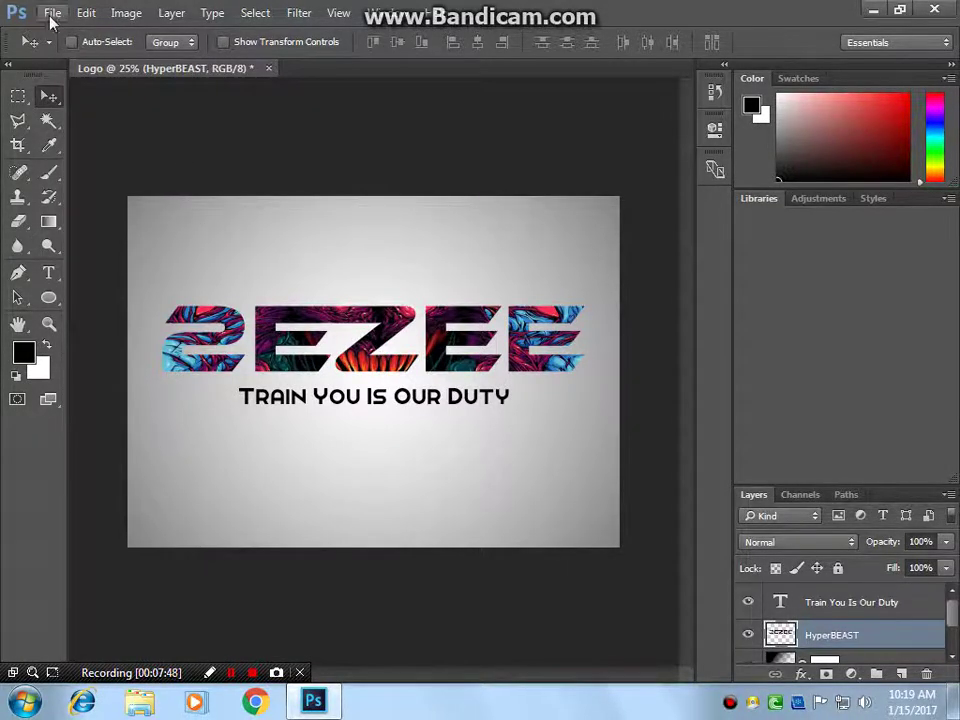
pyautogui.click(45, 12)
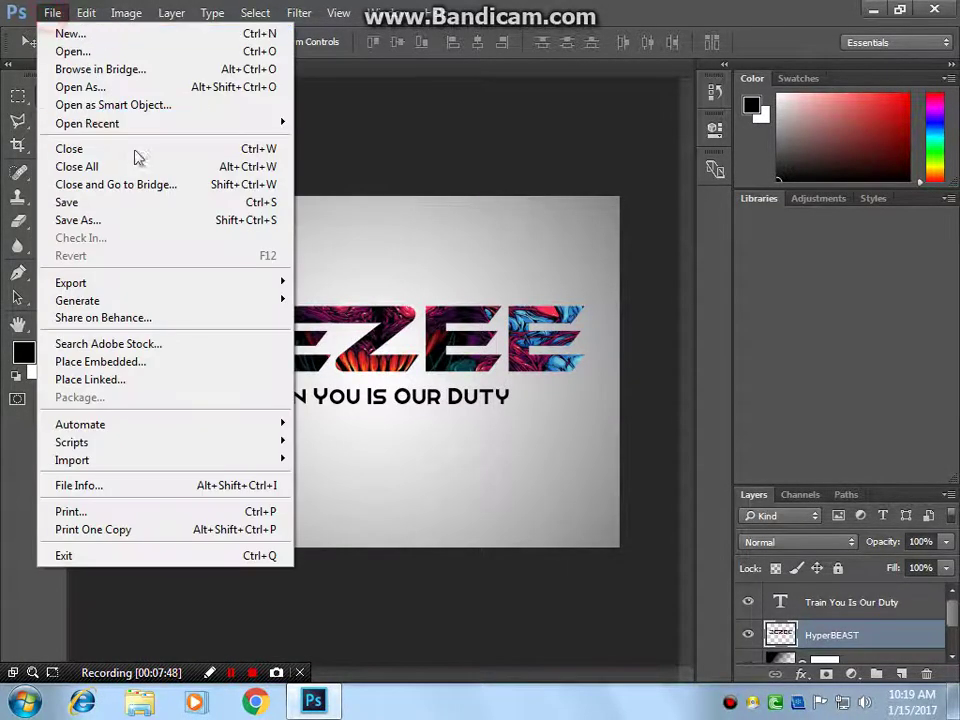
# Save a JPEG copy named Logo in Downloads, keeping Quality 12 (Maximum).
pyautogui.click(80, 220)
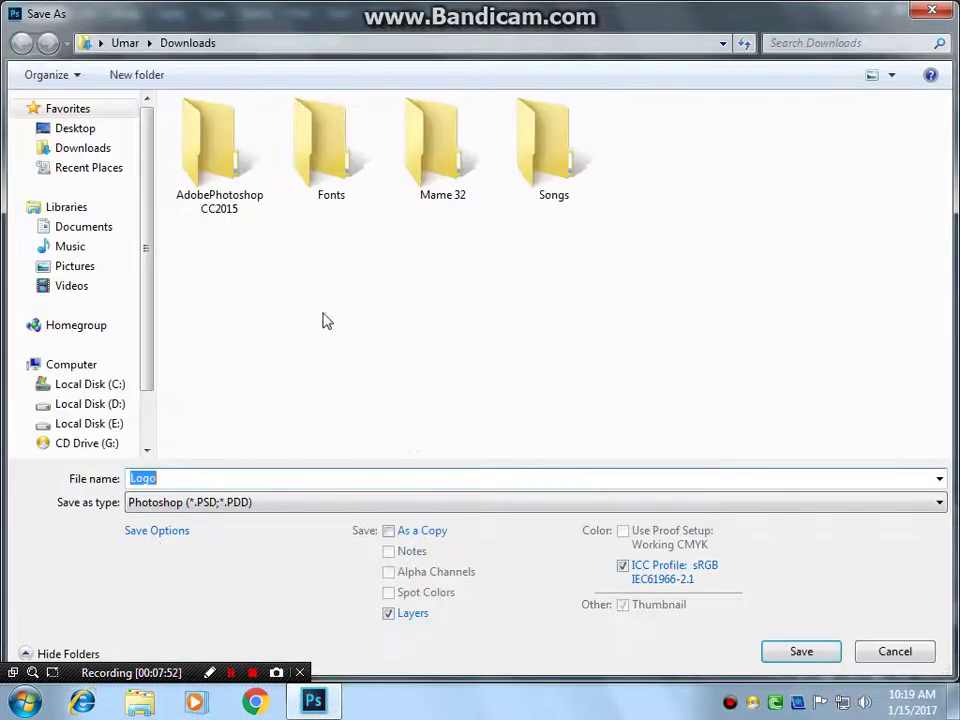
pyautogui.click(316, 502)
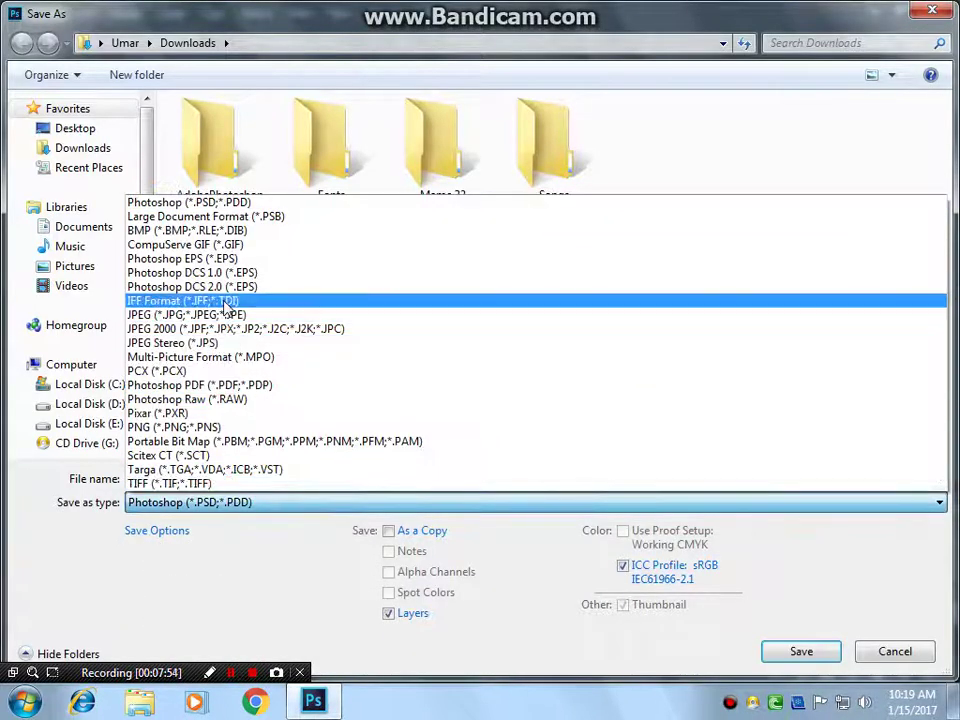
pyautogui.click(222, 317)
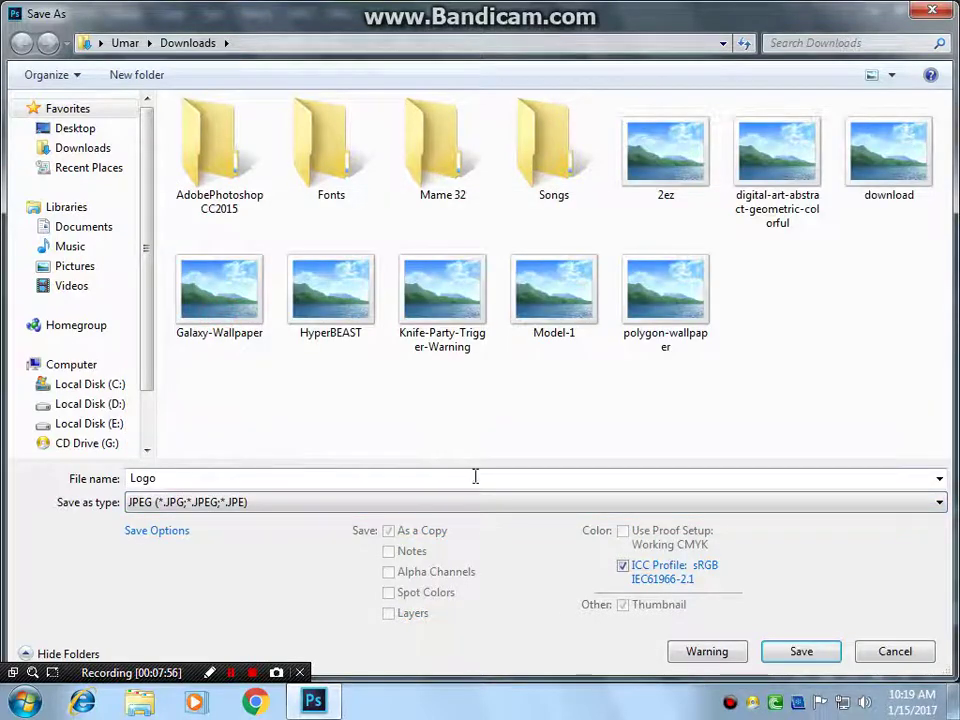
pyautogui.click(475, 478)
pyautogui.click(786, 658)
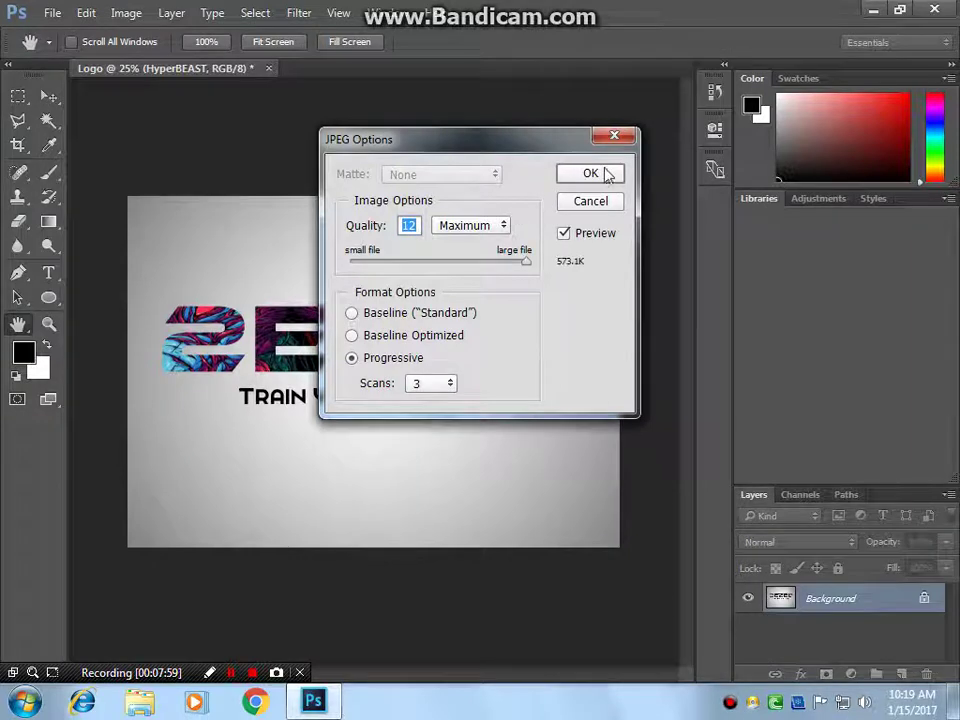
pyautogui.click(592, 174)
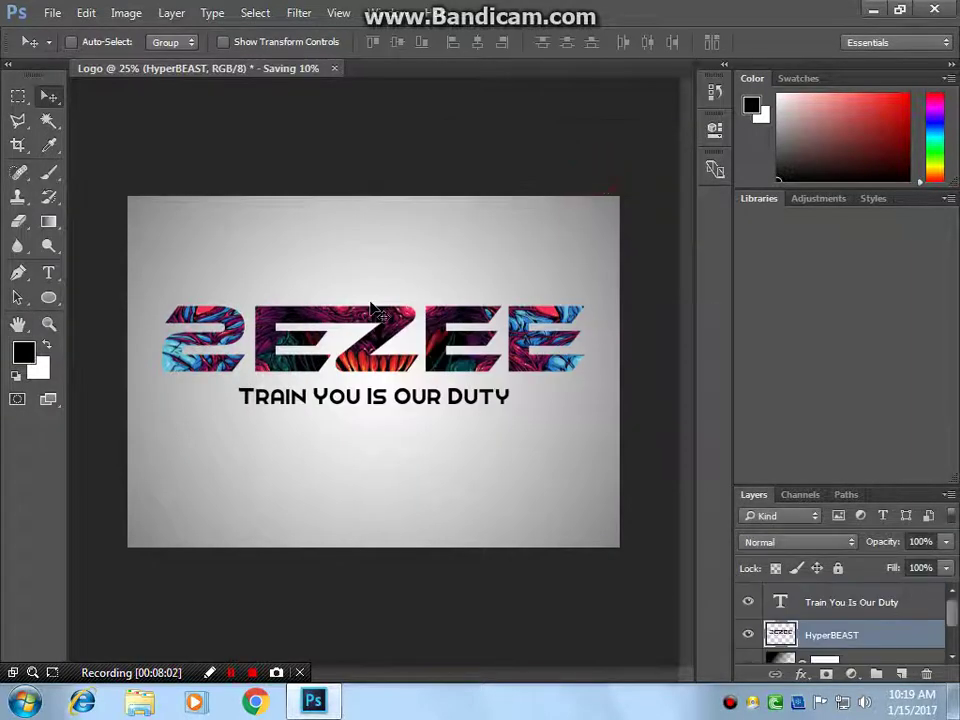
pyautogui.click(52, 12)
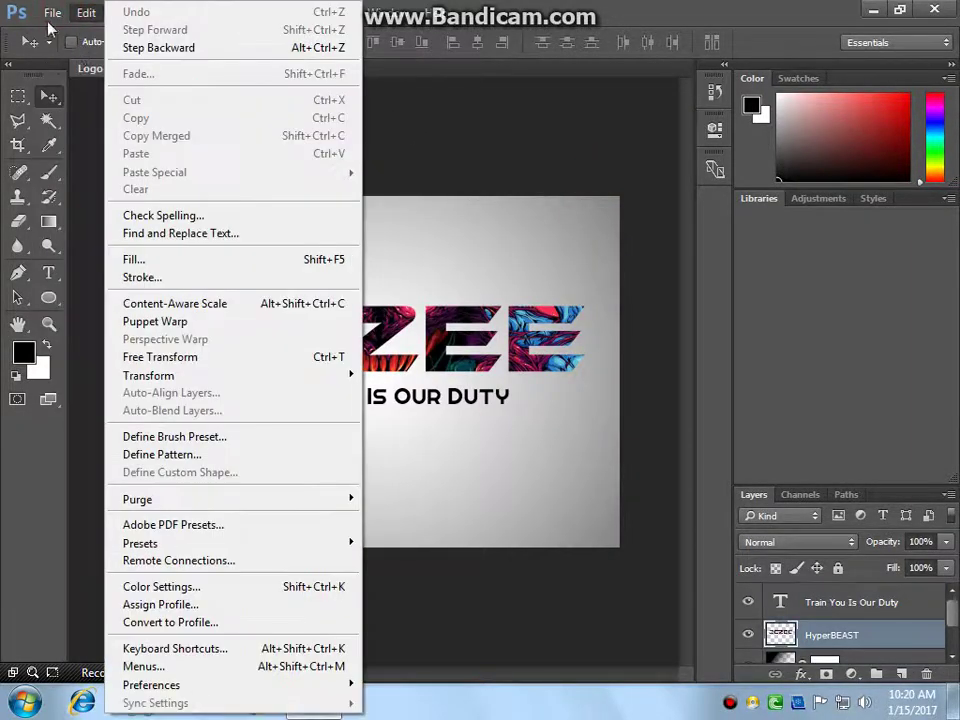
# Open the Model-1 photo in Photoshop, then show the Downloads folder in Windows Explorer.
pyautogui.click(52, 48)
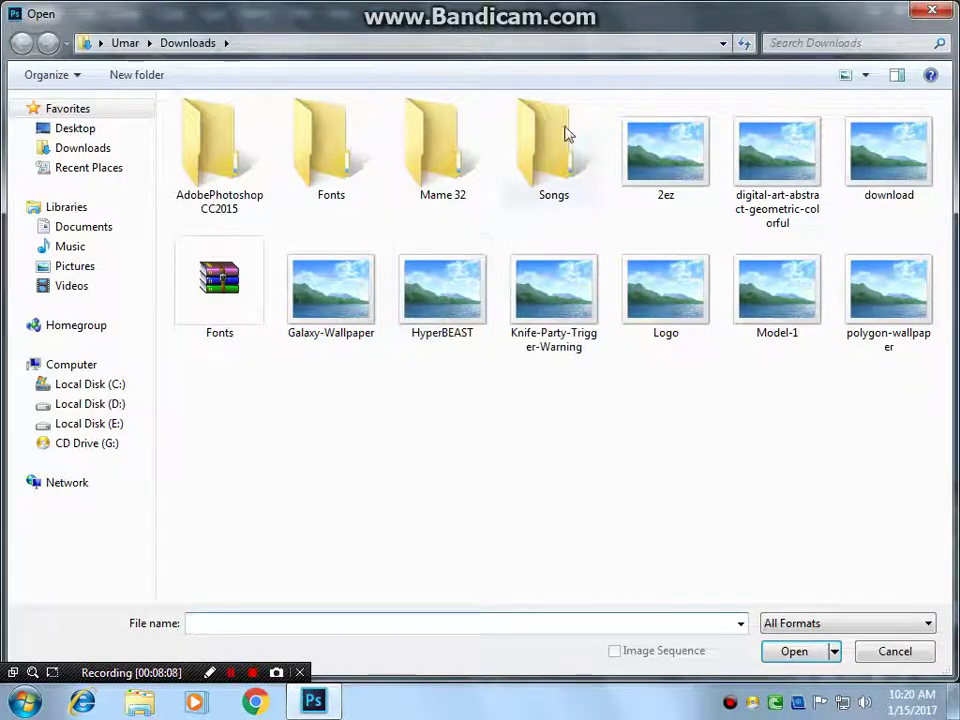
pyautogui.click(776, 313)
pyautogui.doubleClick(776, 313)
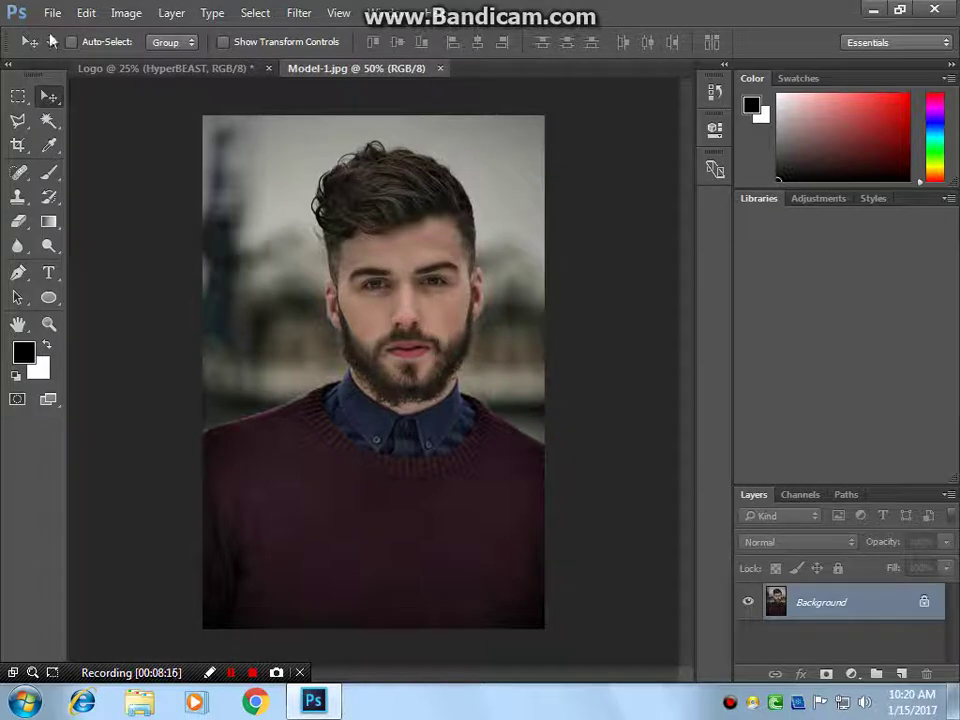
pyautogui.click(139, 702)
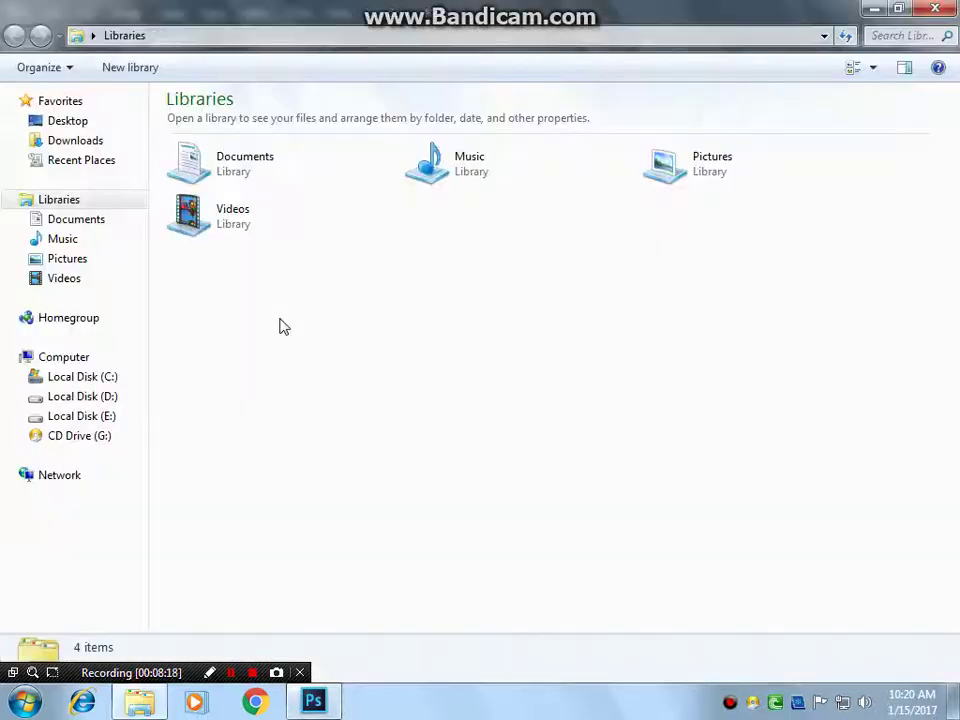
pyautogui.click(66, 140)
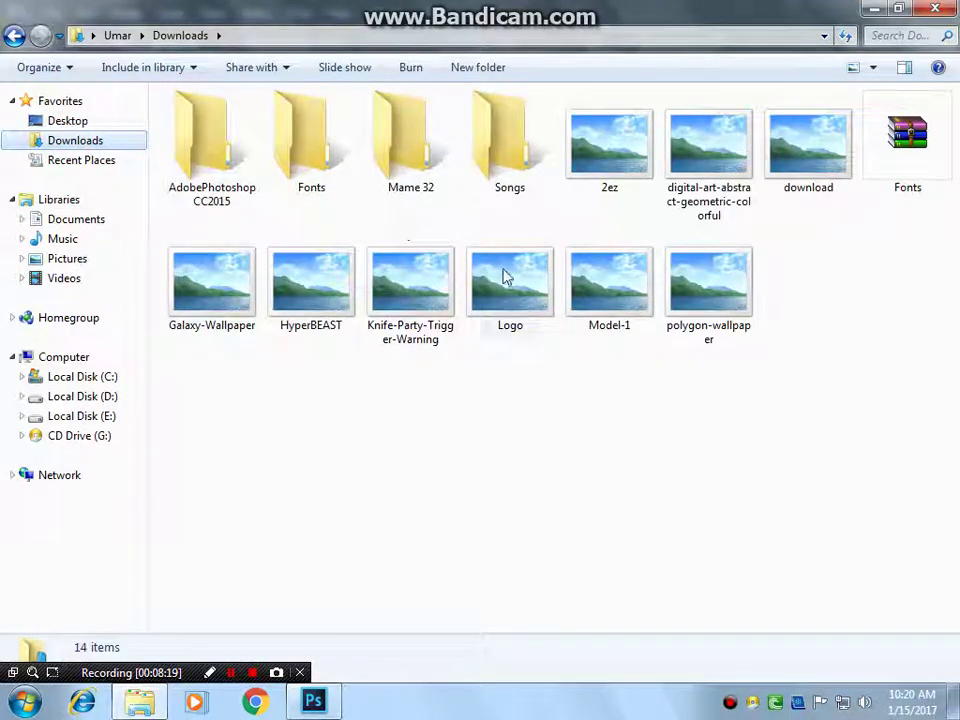
# Place the white-backed Logo on the Model-1 chest, adjust its position, then delete the Logo layer.
pyautogui.moveTo(505, 280); pyautogui.dragTo(398, 393)
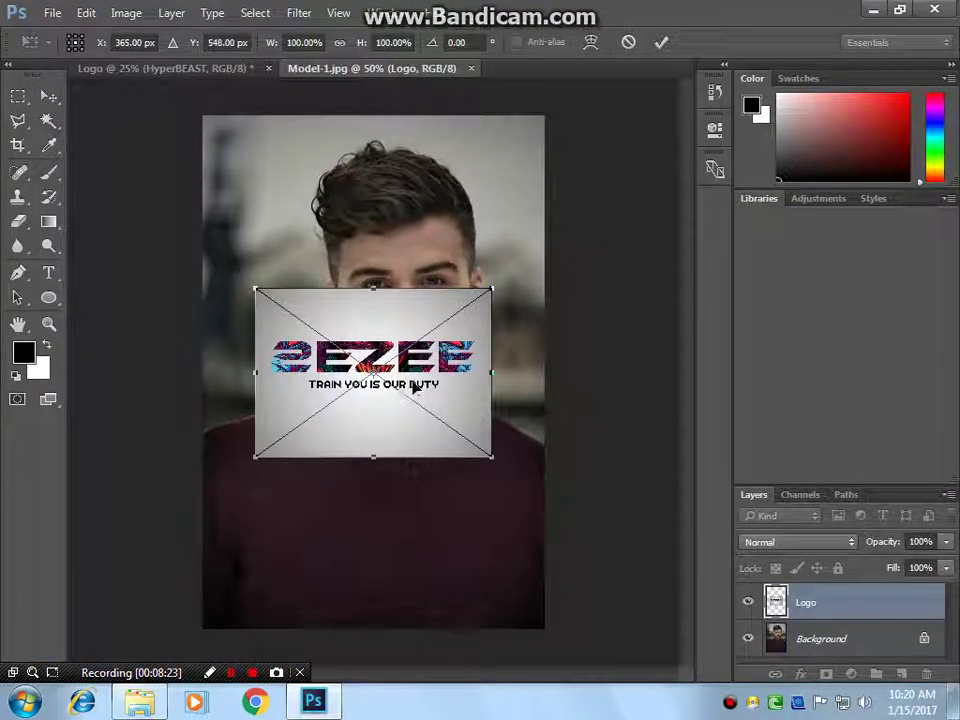
pyautogui.doubleClick(404, 330)
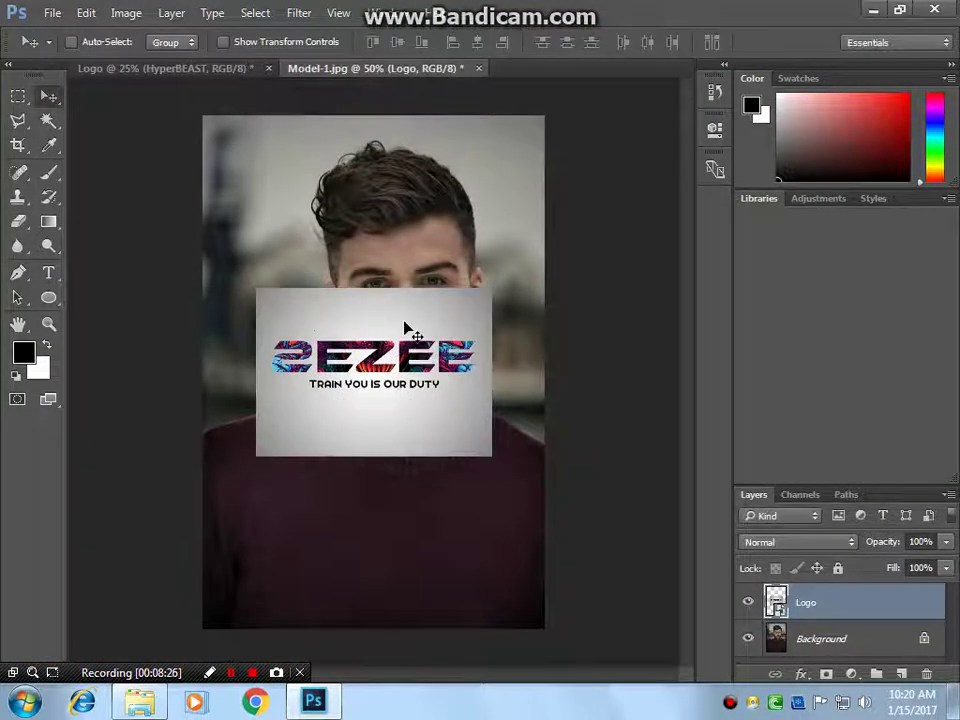
pyautogui.moveTo(420, 403); pyautogui.dragTo(431, 566)
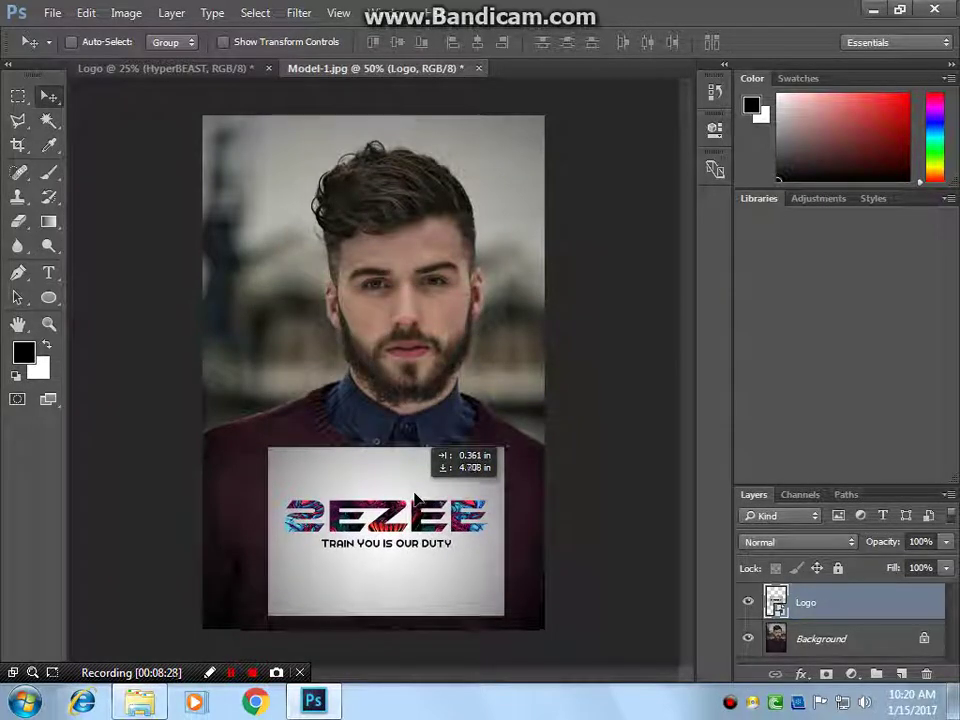
pyautogui.moveTo(414, 500); pyautogui.dragTo(411, 457)
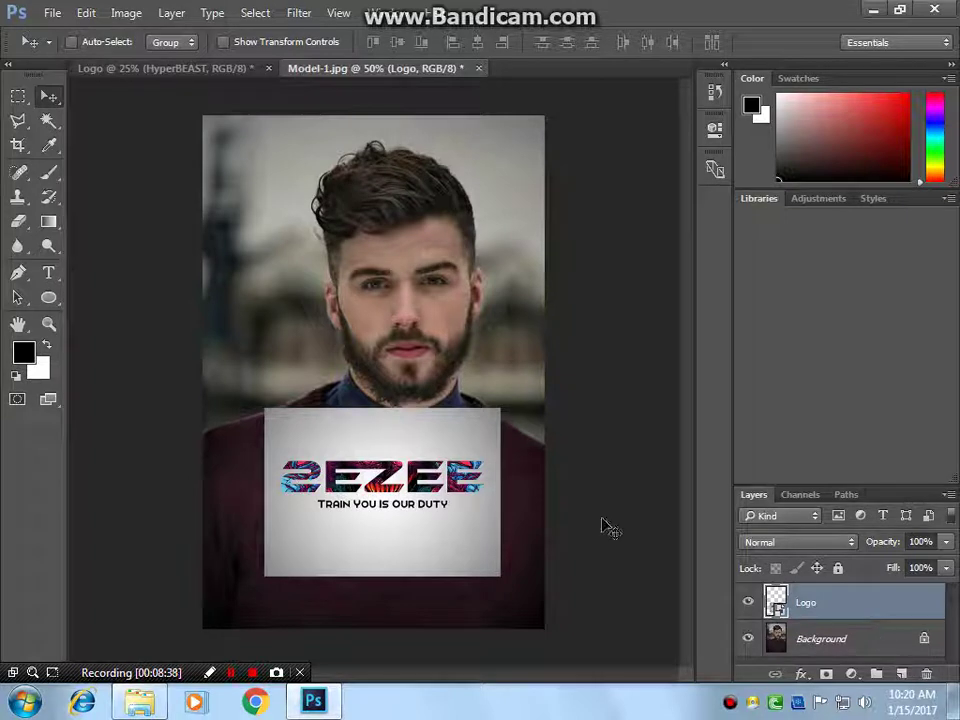
pyautogui.click(926, 674)
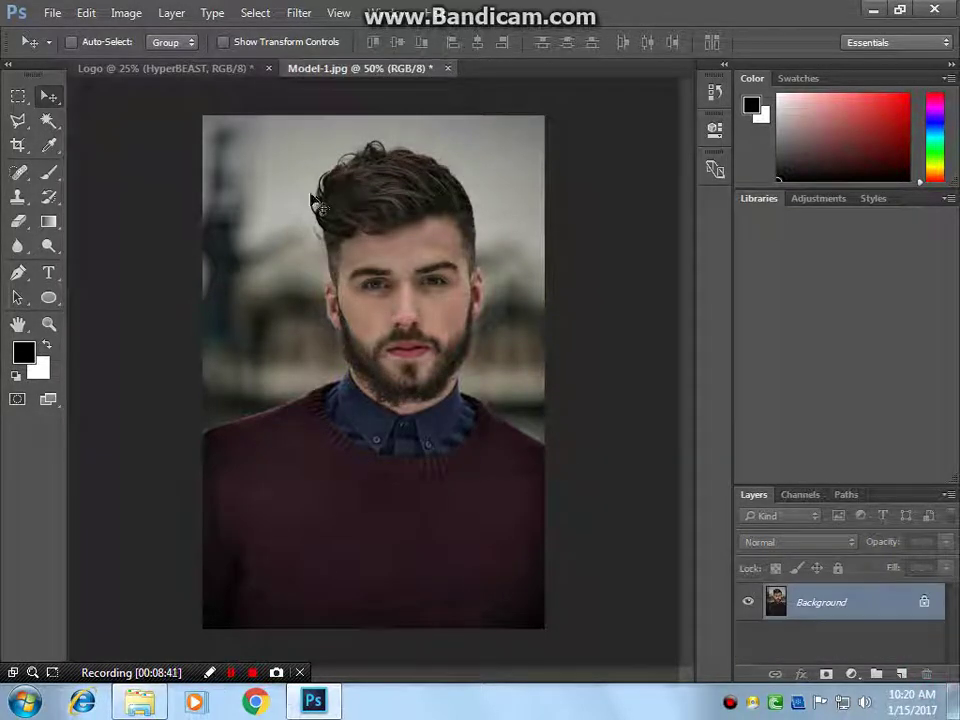
# Delete the Logo document's Gradient Fill 1 and Background layers, leaving the 2EZEE lettering on transparency.
pyautogui.click(204, 69)
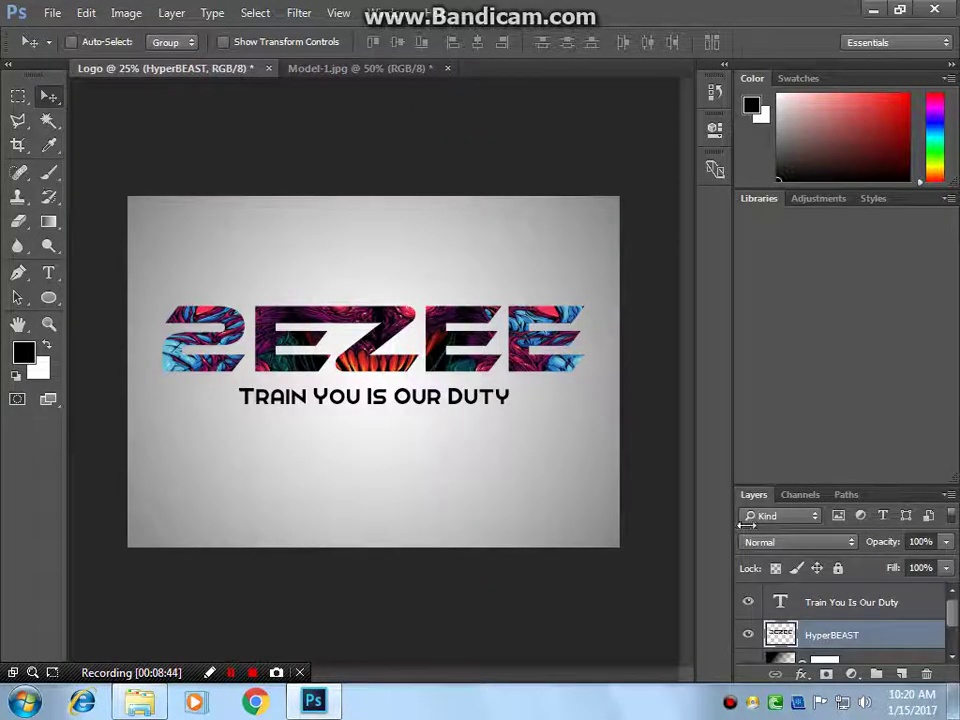
pyautogui.scroll(-2, 835, 613)
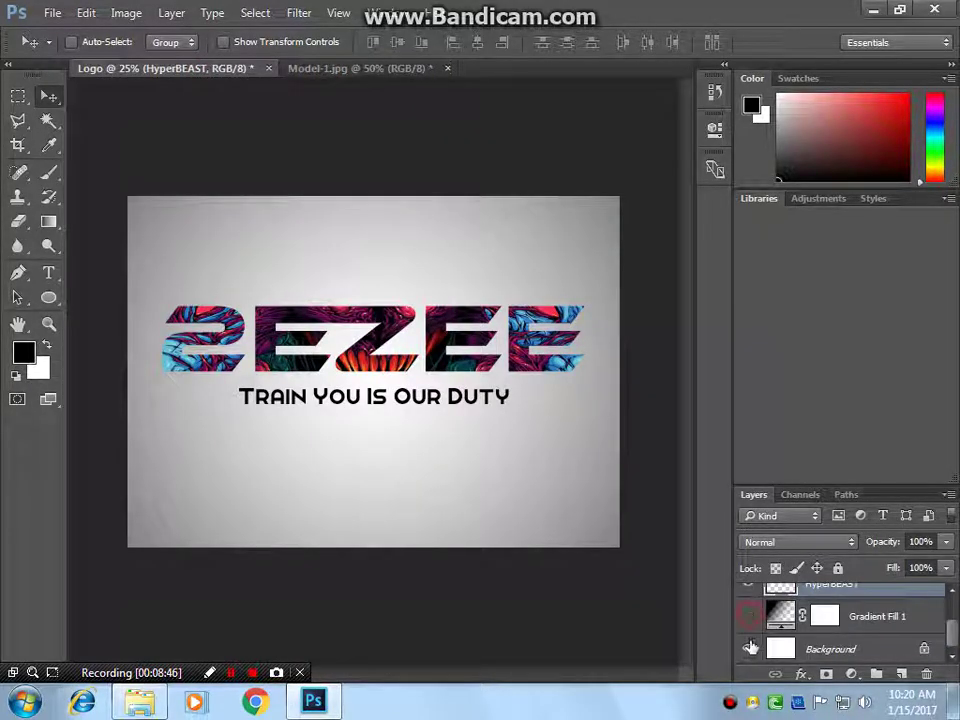
pyautogui.click(751, 648)
pyautogui.moveTo(330, 285); pyautogui.dragTo(422, 355)
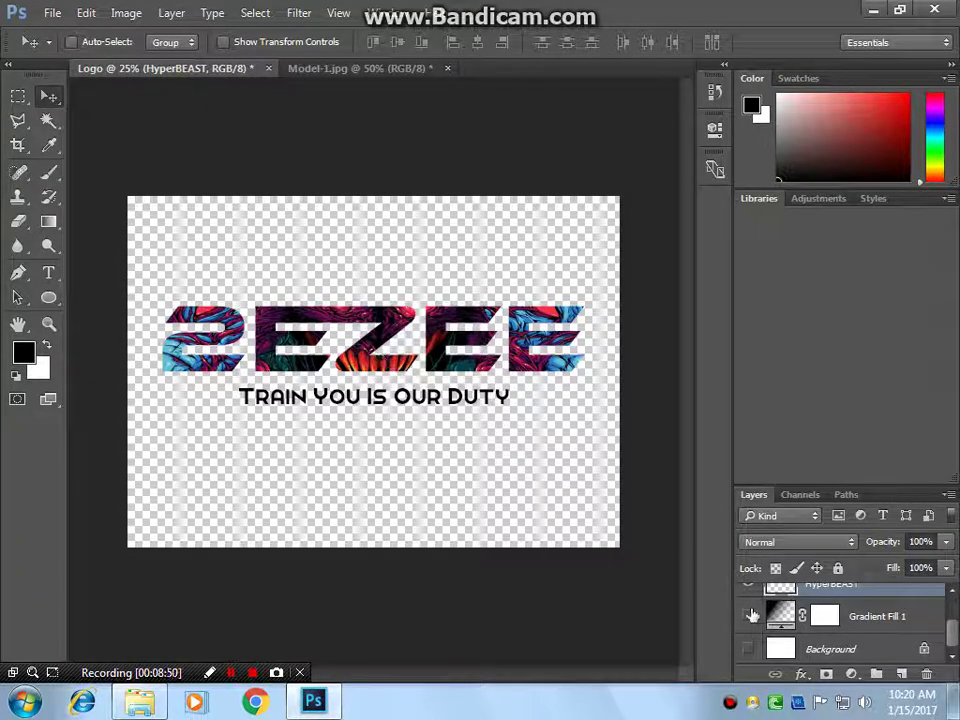
pyautogui.click(752, 616)
pyautogui.click(750, 650)
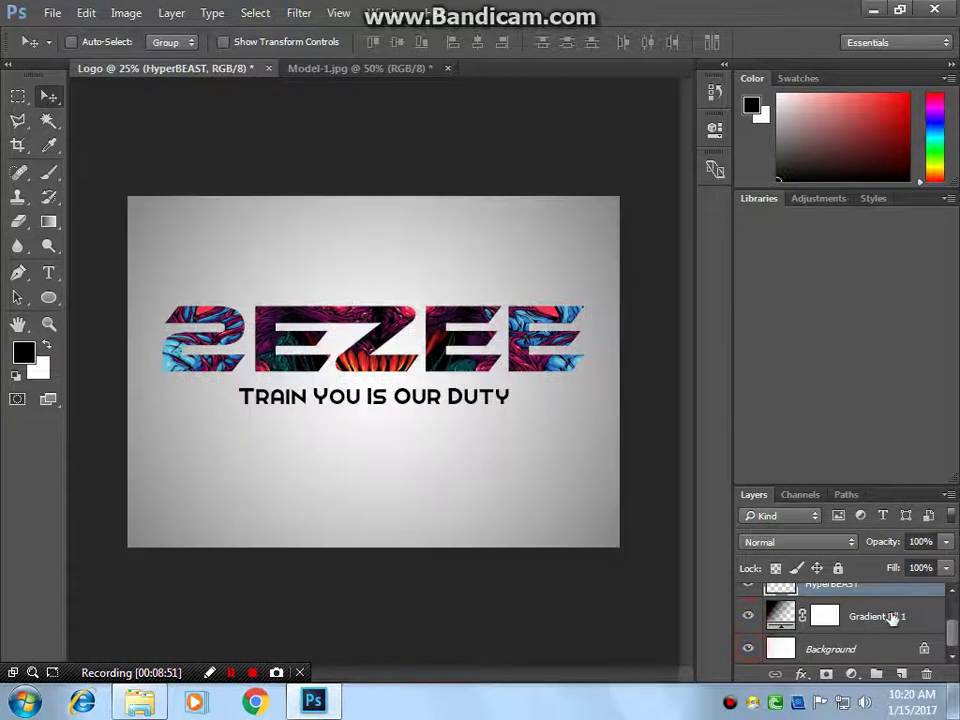
pyautogui.click(865, 616)
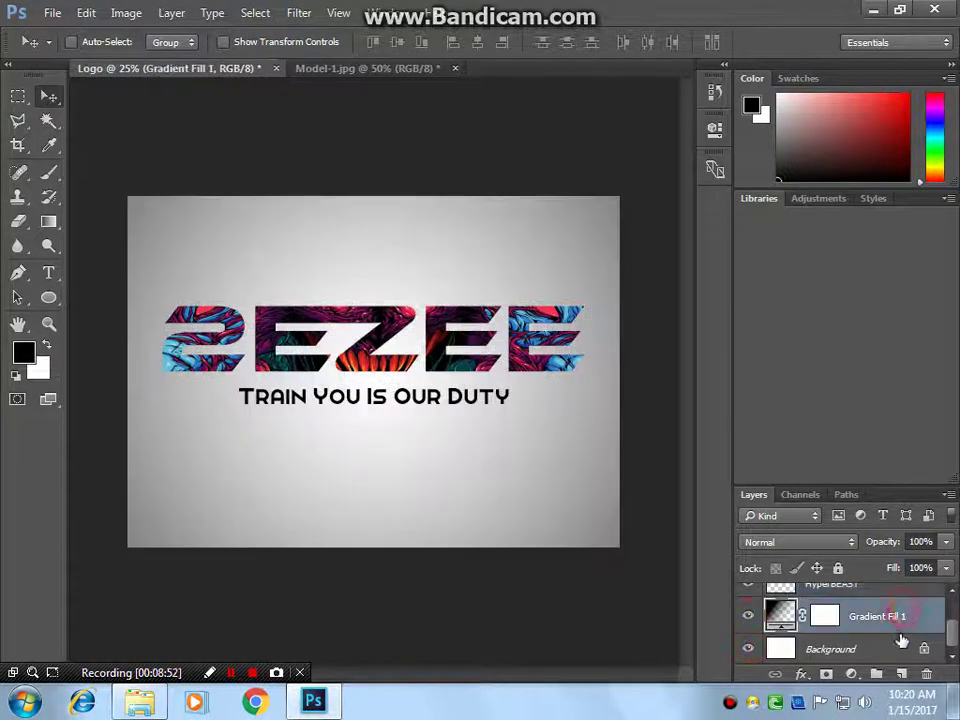
pyautogui.keyDown('ctrl'); pyautogui.click(835, 650); pyautogui.keyUp('ctrl')
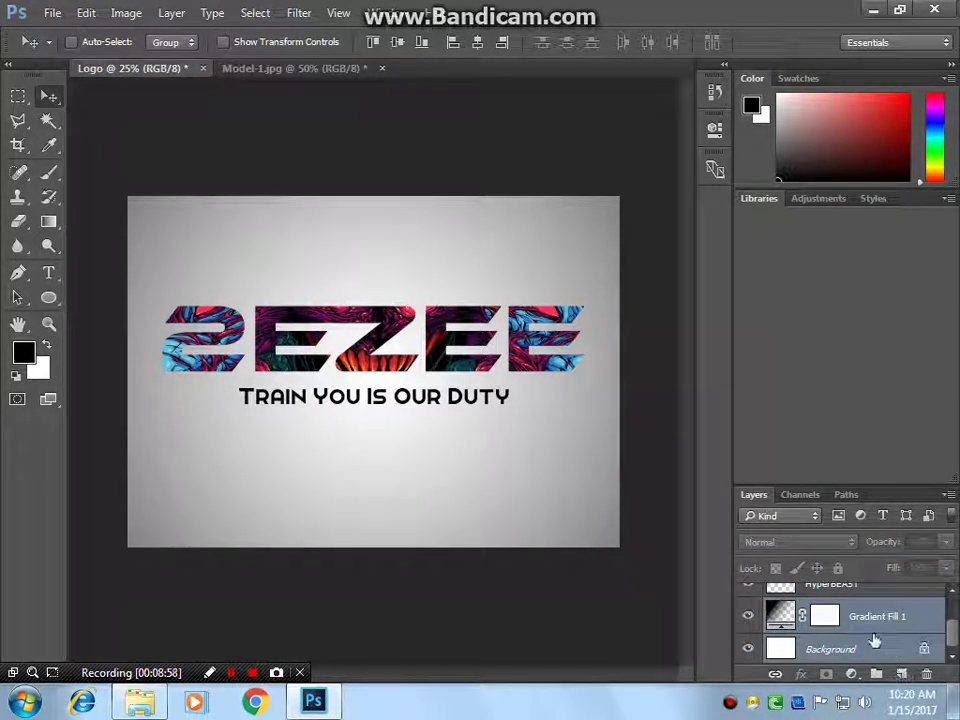
pyautogui.press('Delete')
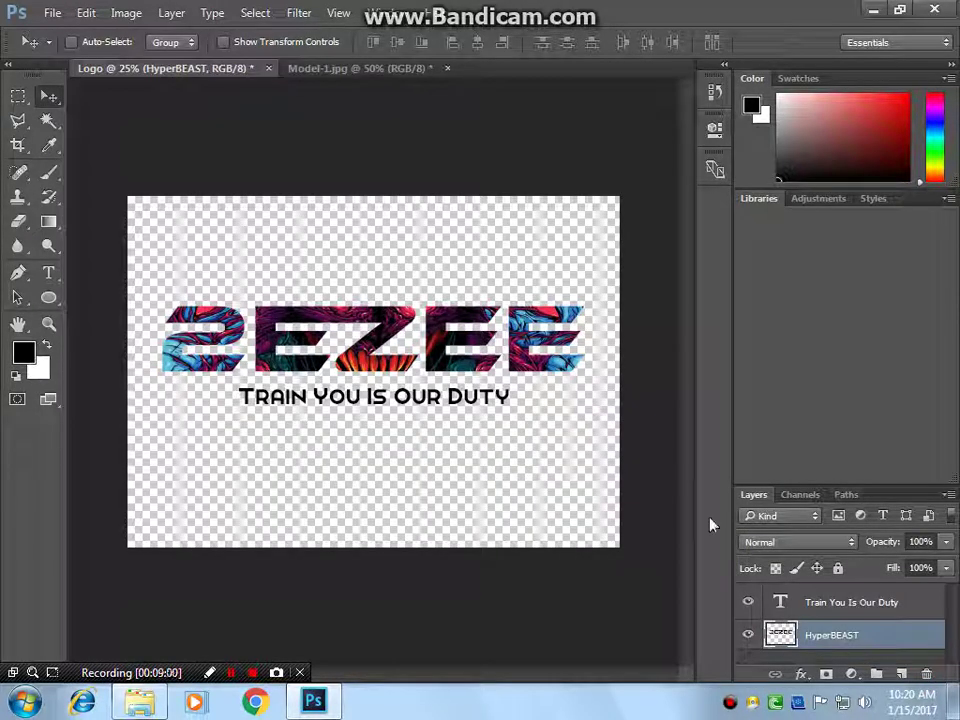
# Save the transparent logo as Logos.png in Downloads with default PNG options.
pyautogui.click(56, 18)
pyautogui.click(100, 220)
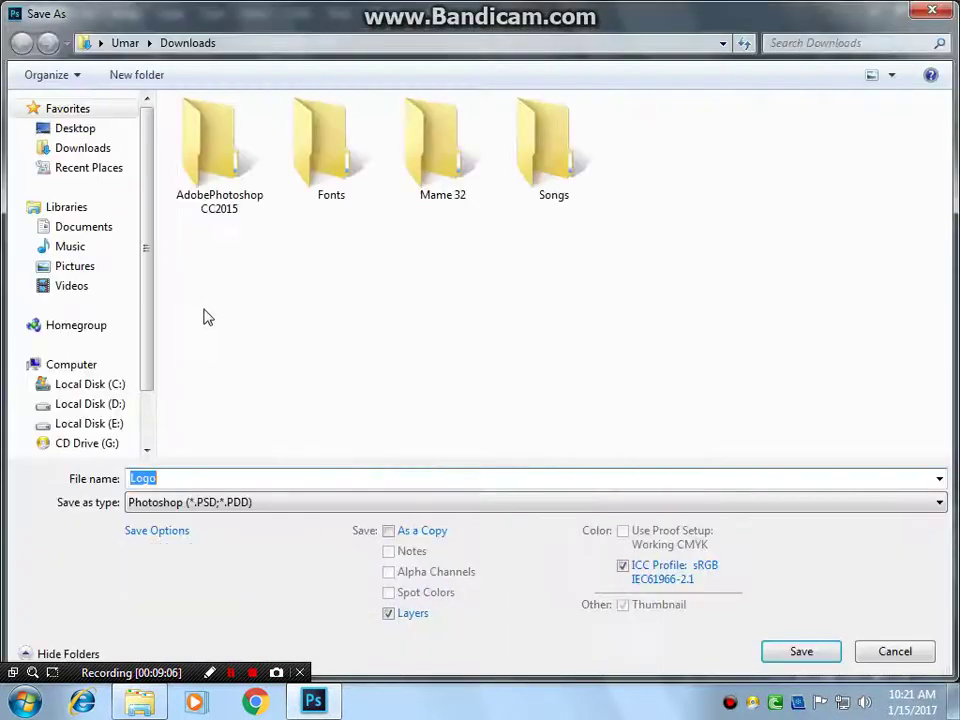
pyautogui.click(275, 502)
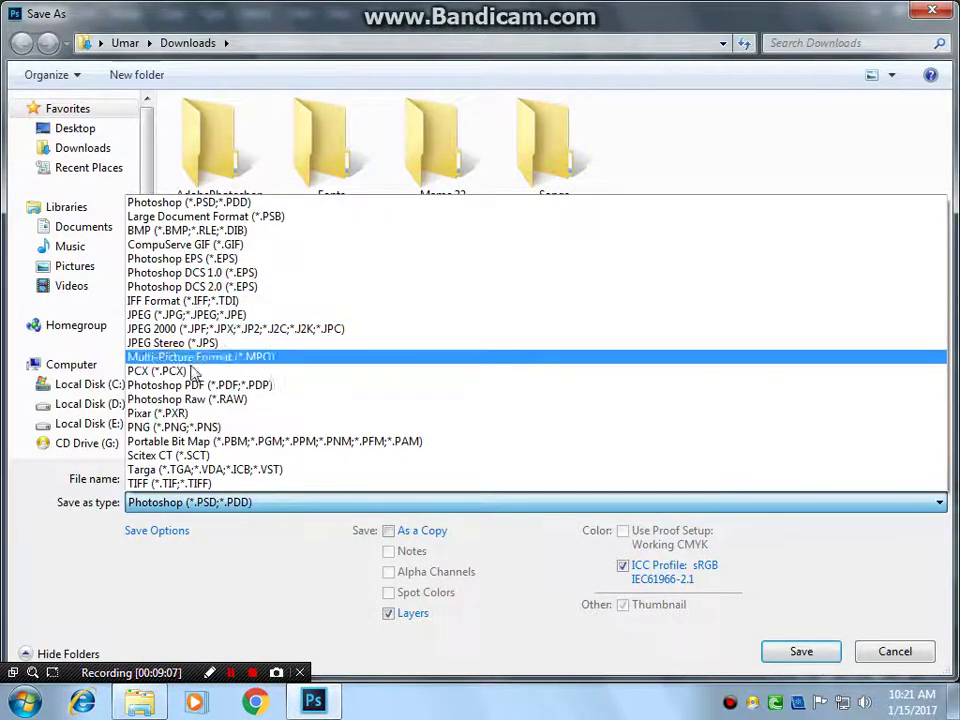
pyautogui.click(182, 428)
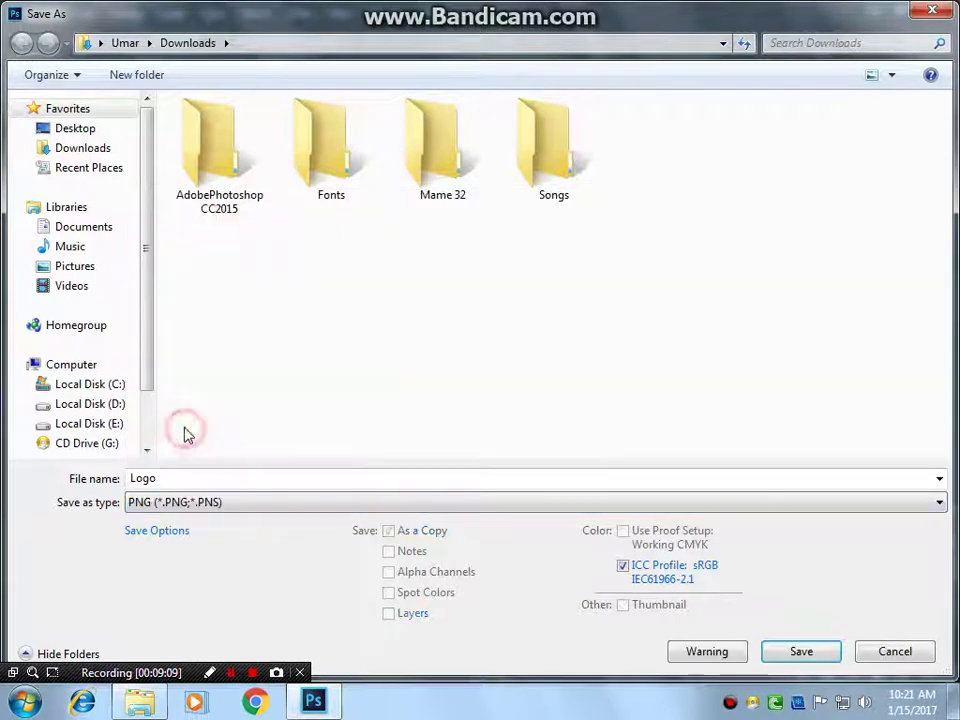
pyautogui.click(422, 478)
pyautogui.click(421, 478)
pyautogui.write('s')
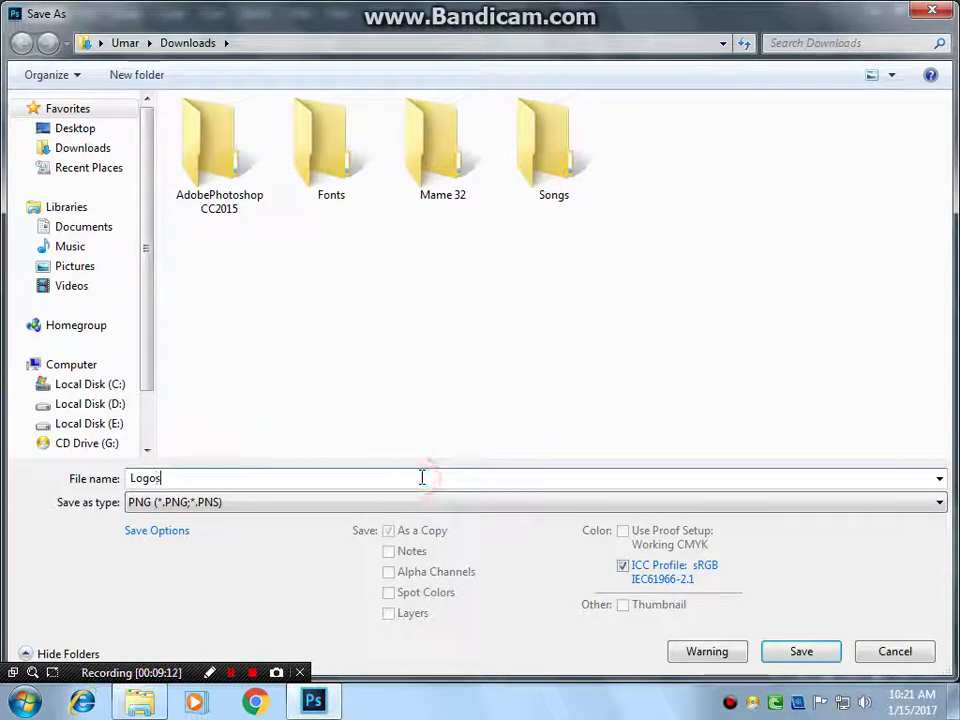
pyautogui.click(773, 656)
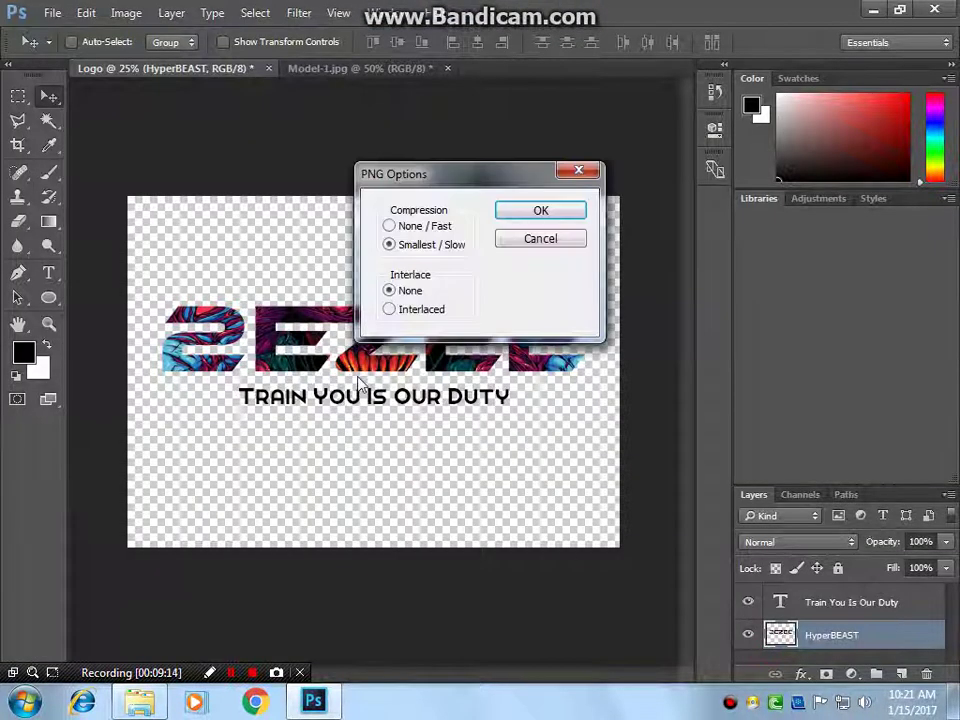
pyautogui.click(512, 212)
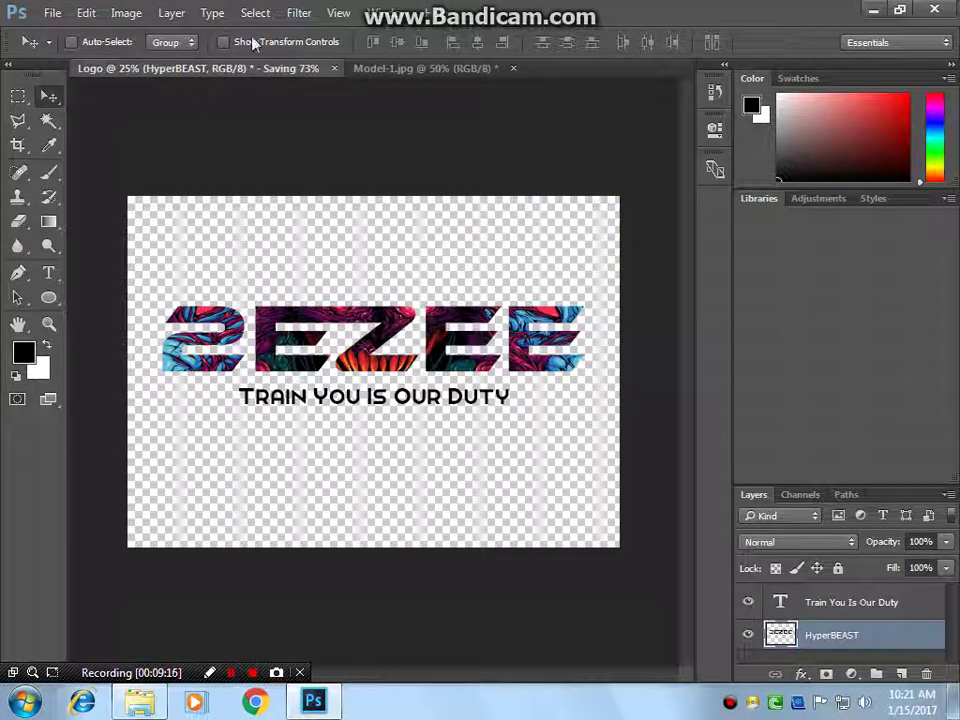
pyautogui.click(374, 70)
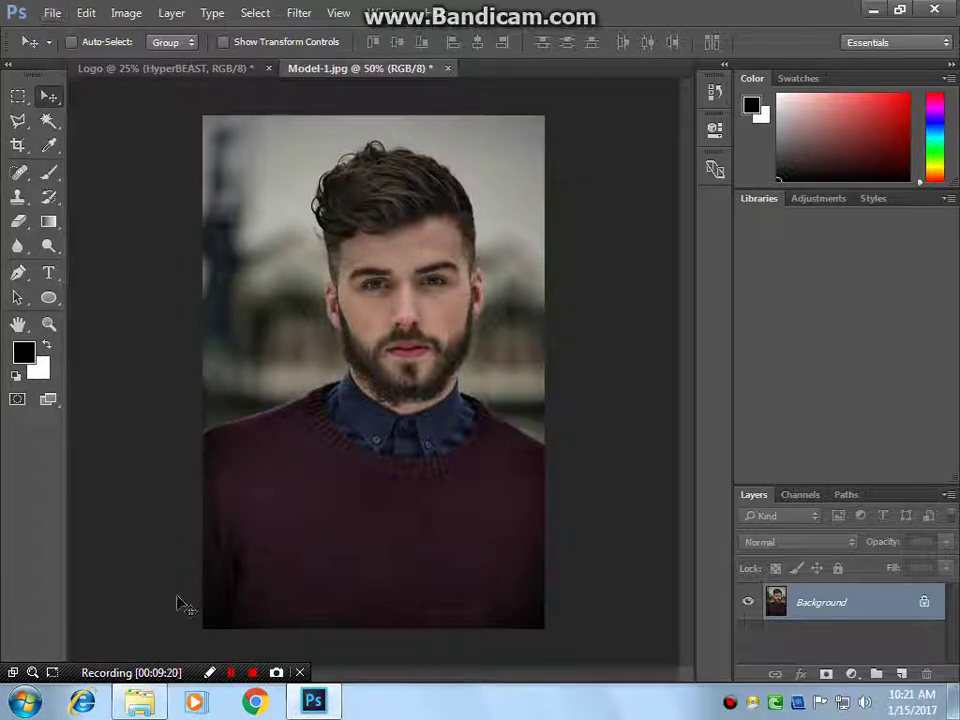
pyautogui.click(158, 692)
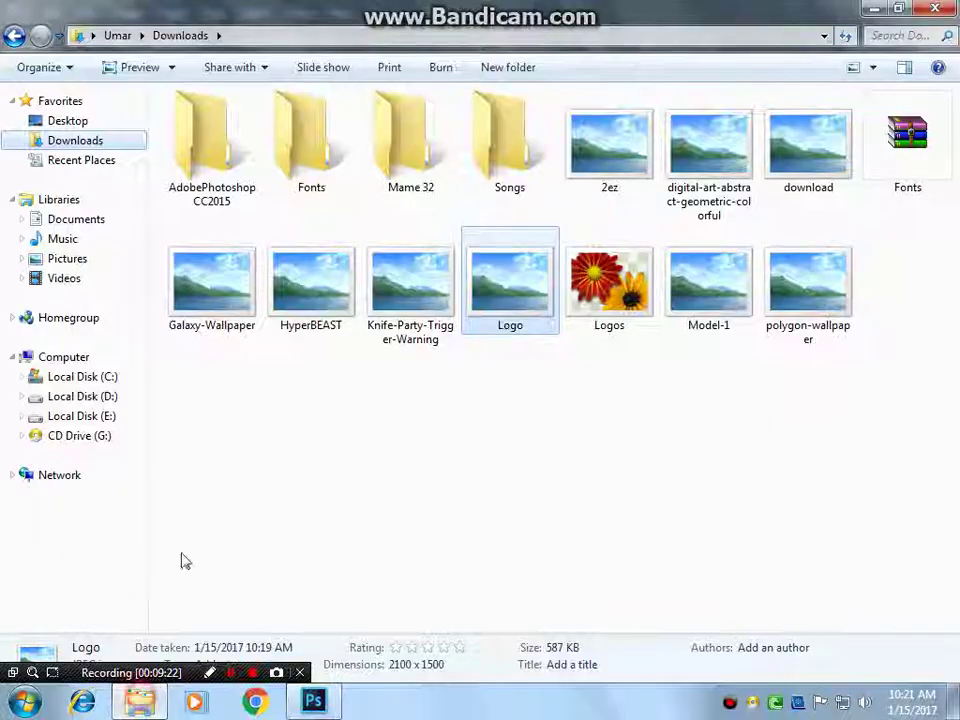
# Place Logos.png on the Model-1 photo, scale it to about 78%, and position it top-right.
pyautogui.click(590, 316)
pyautogui.moveTo(590, 316)
pyautogui.mouseDown()
pyautogui.moveTo(381, 400)
pyautogui.moveTo(392, 345)
pyautogui.moveTo(381, 285)
pyautogui.moveTo(474, 148)
pyautogui.mouseUp()
pyautogui.press('Return')
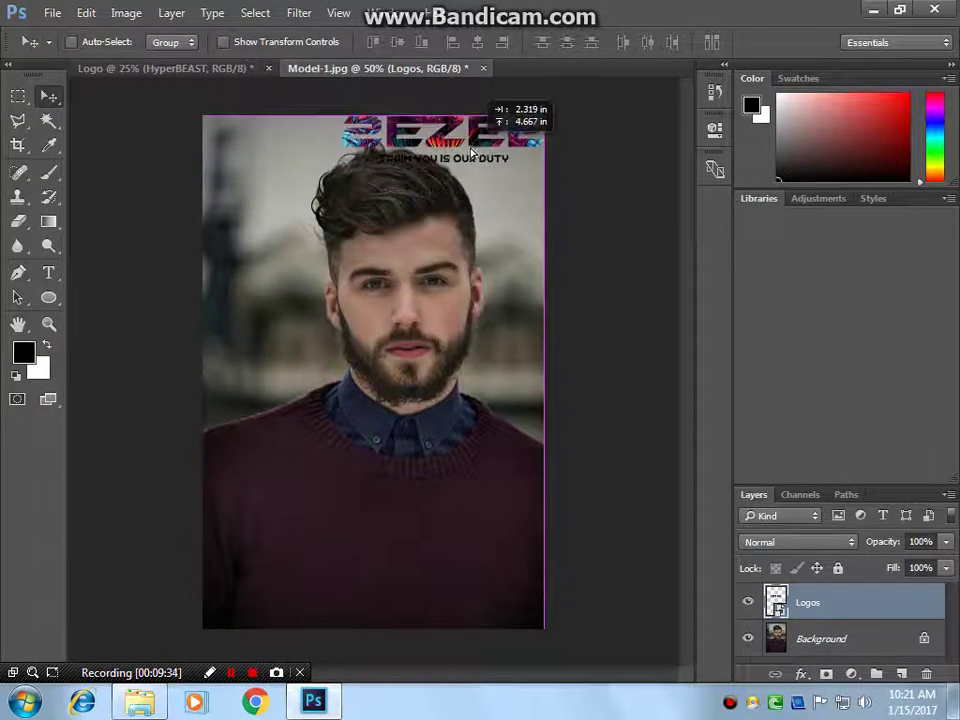
pyautogui.moveTo(472, 149)
pyautogui.mouseDown()
pyautogui.moveTo(404, 250)
pyautogui.moveTo(449, 272)
pyautogui.mouseUp()
pyautogui.hotkey('ctrl', 'r')
pyautogui.hotkey('ctrl', 't')
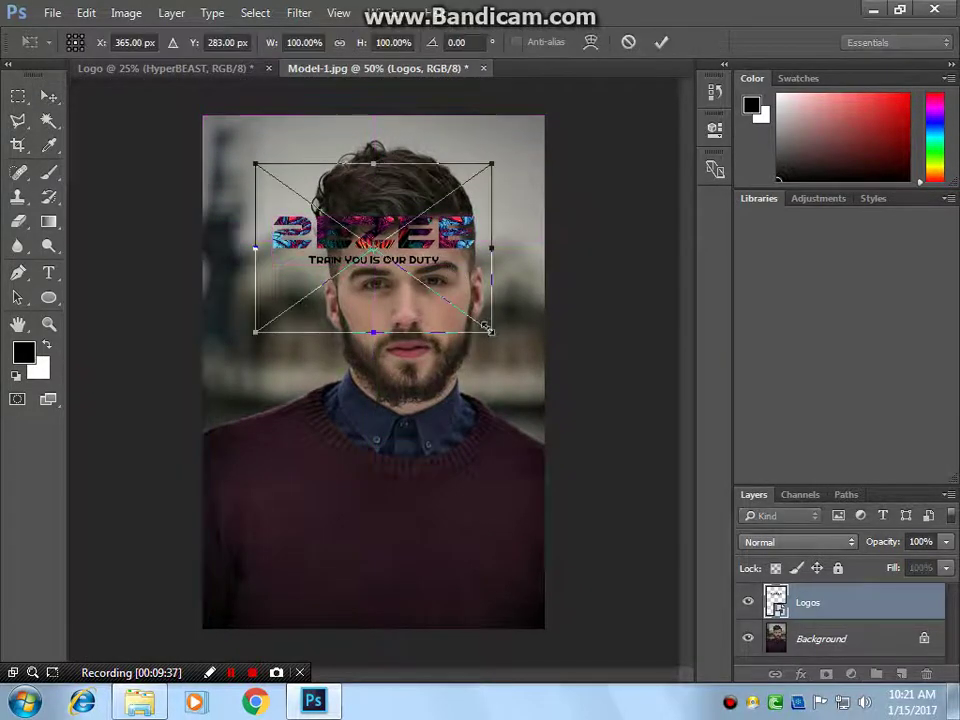
pyautogui.moveTo(489, 329); pyautogui.dragTo(466, 314)
pyautogui.moveTo(409, 262); pyautogui.dragTo(321, 333)
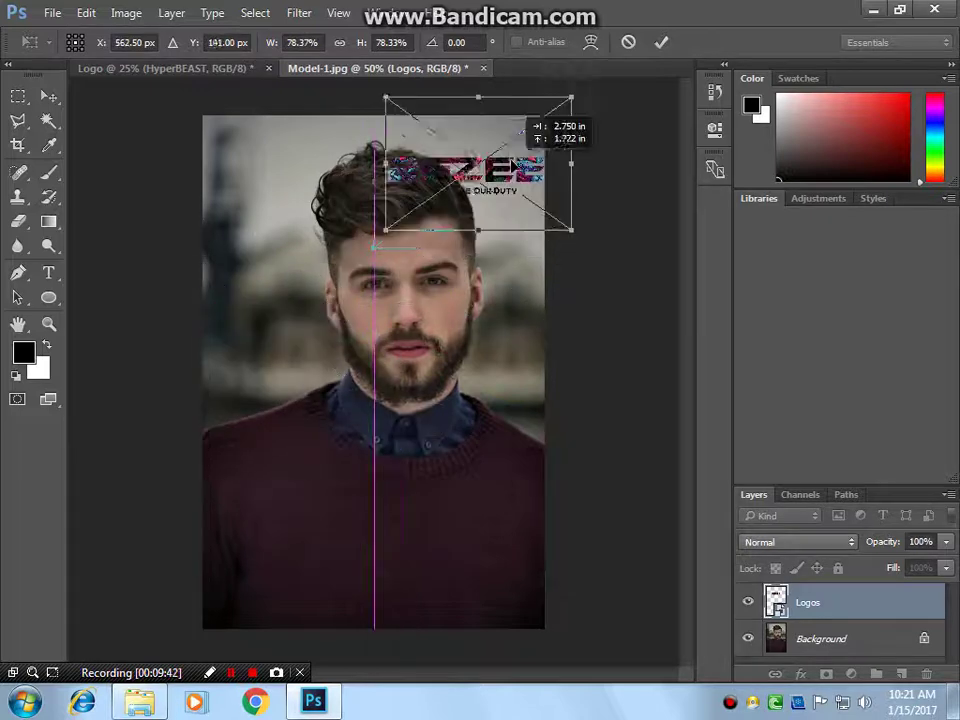
pyautogui.moveTo(321, 333); pyautogui.dragTo(507, 148)
pyautogui.press('Return')
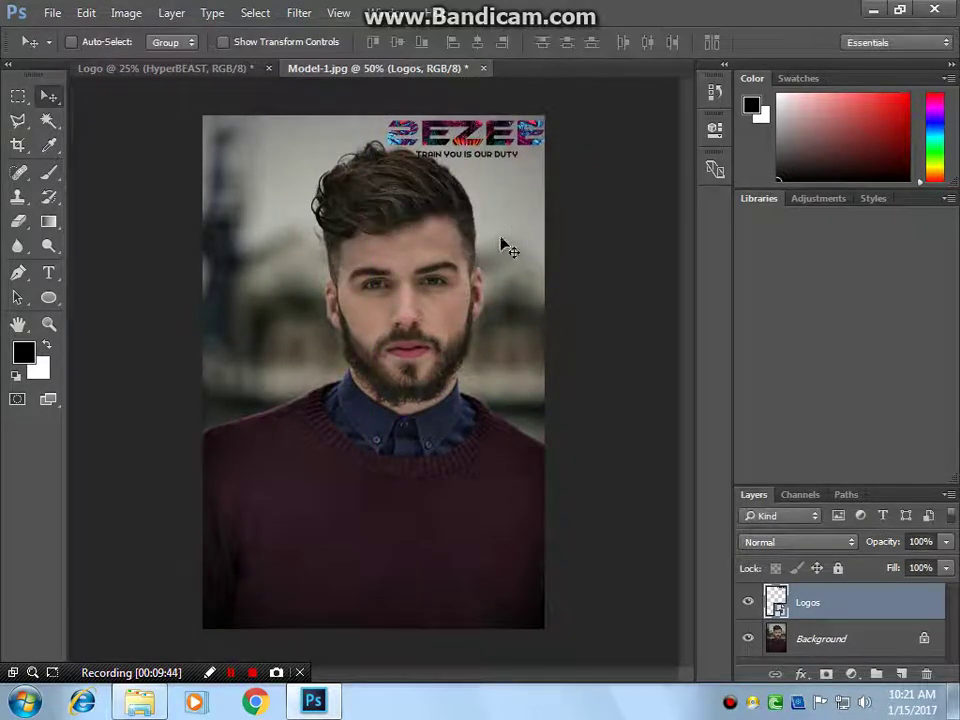
# Close Model-1.jpg without saving and restore the Logo document's deleted gradient and background layers.
pyautogui.click(483, 69)
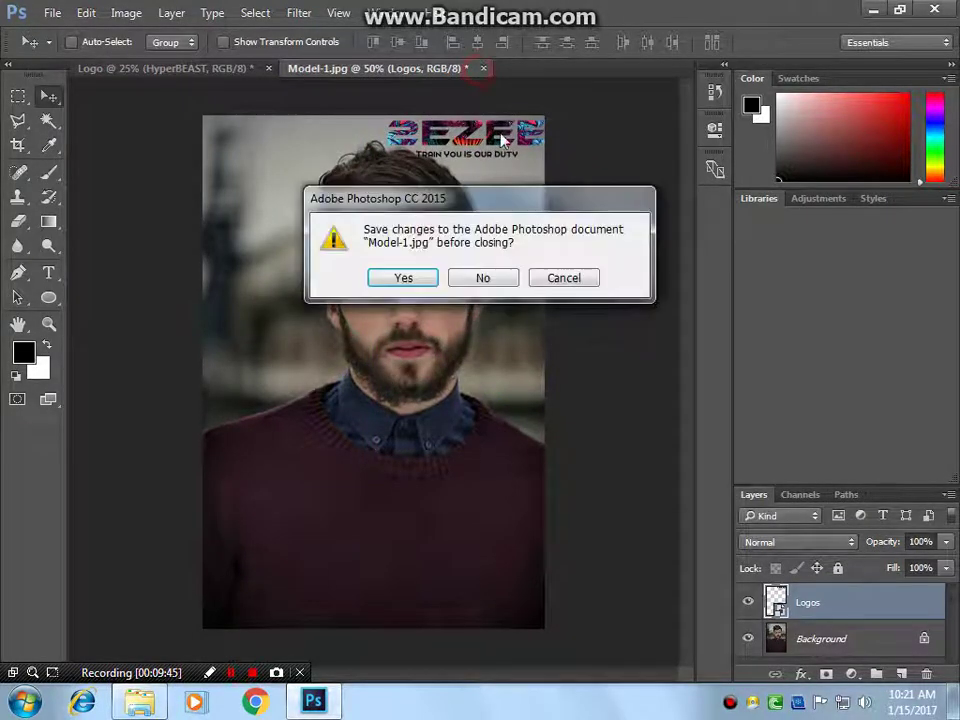
pyautogui.click(483, 278)
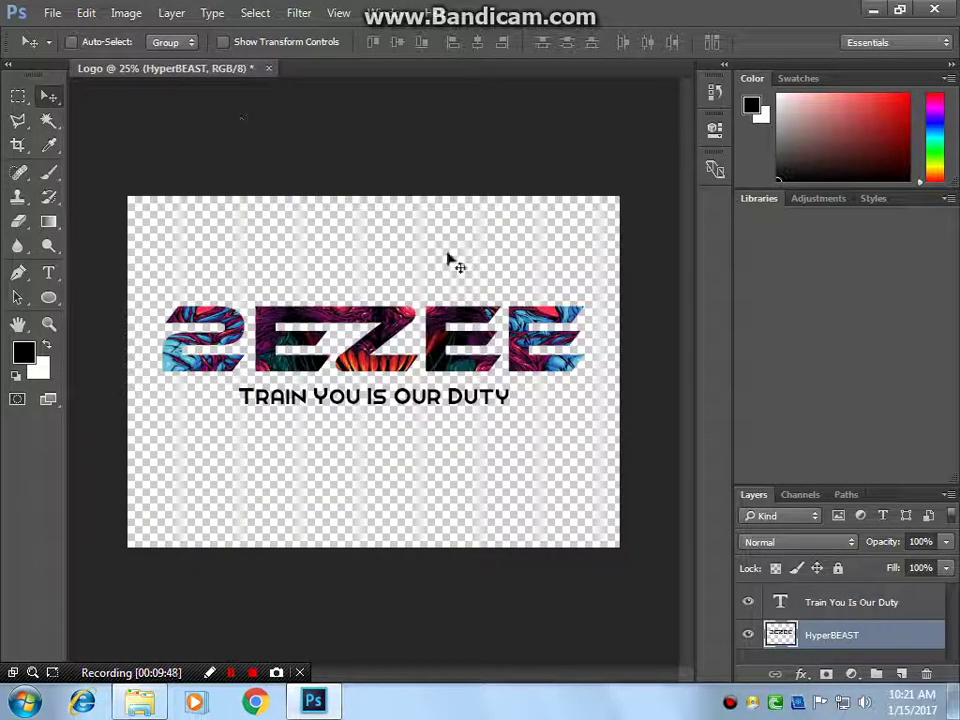
pyautogui.hotkey('ctrl', 'z')
# Nudge the Logo's tagline text up slightly.
pyautogui.hotkey('shift', 'Up')
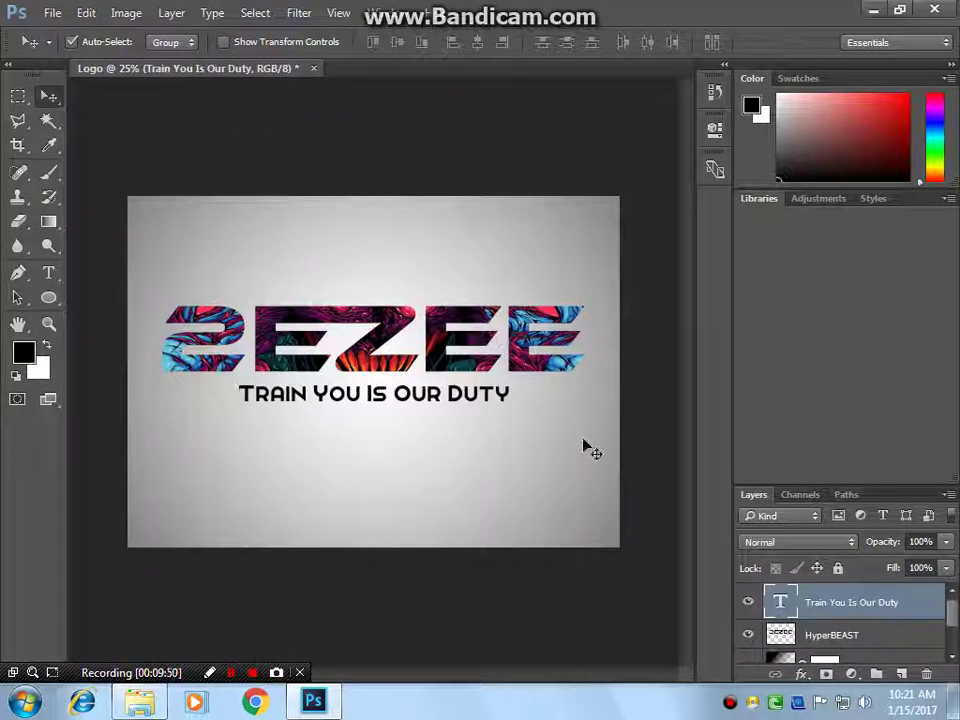
pyautogui.scroll(-2, 797, 613)
pyautogui.scroll(-2, 797, 613)
pyautogui.scroll(4, 797, 613)
pyautogui.press('ctrl')
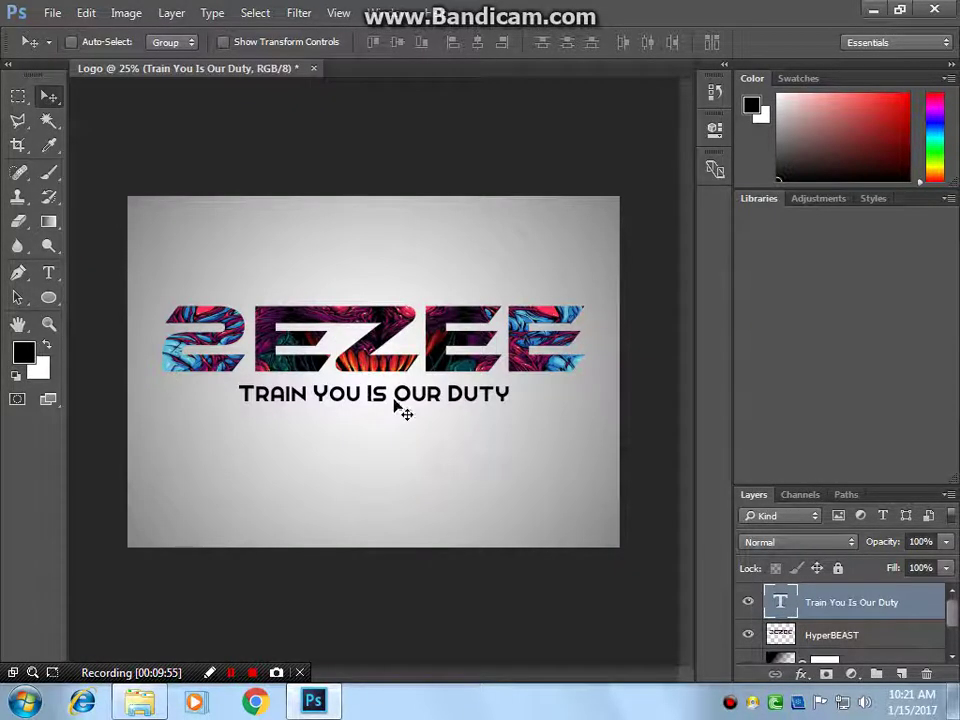
pyautogui.scroll(-2, 787, 607)
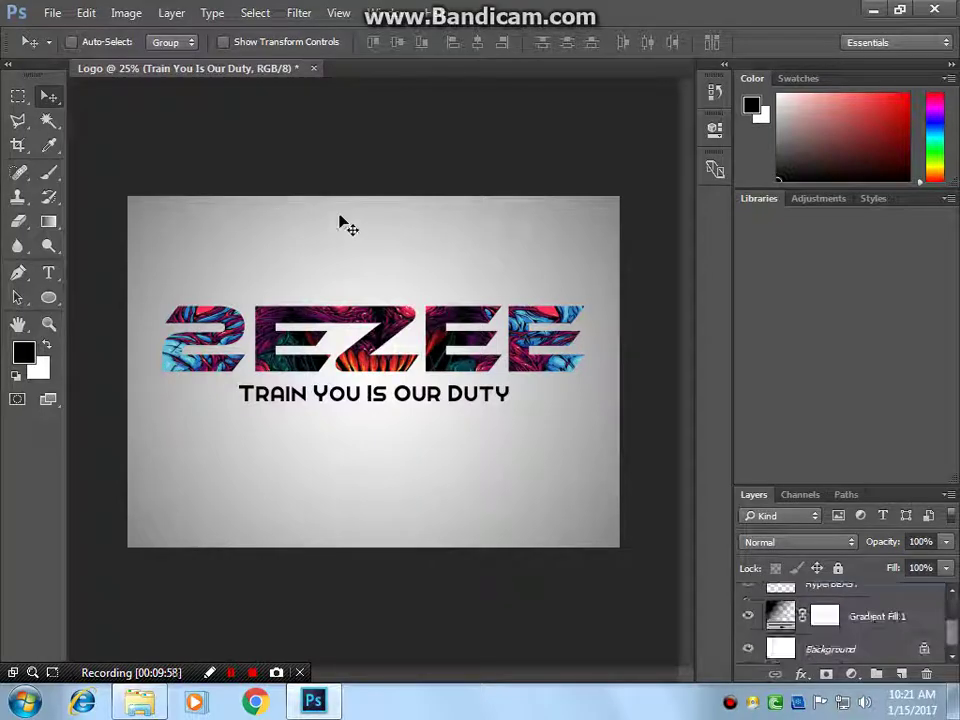